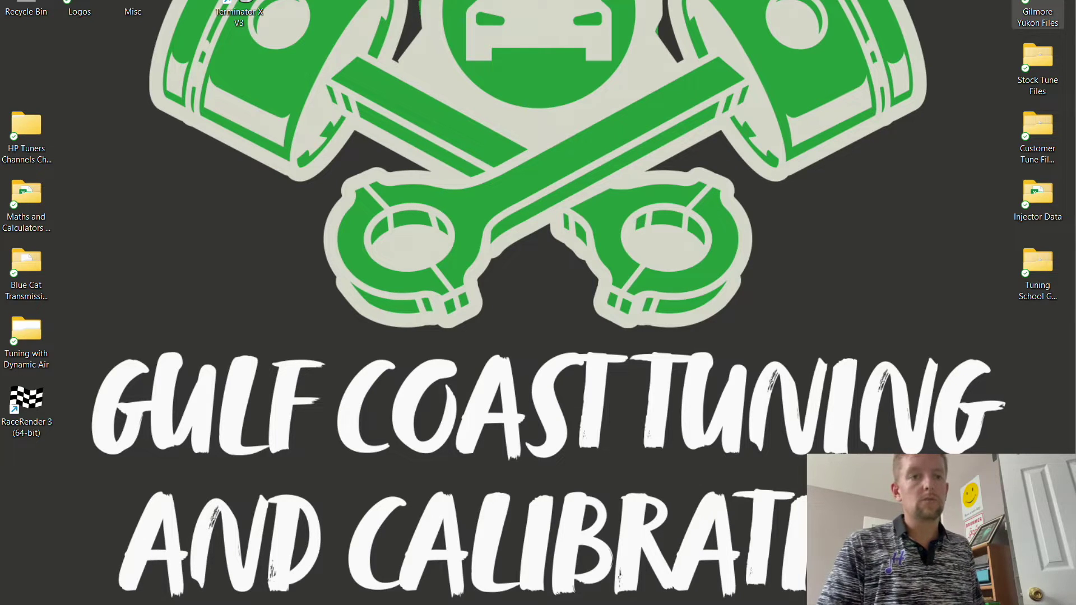
Open the Gilmore Yukon Files folder from the desktop.
double_click(1042, 11)
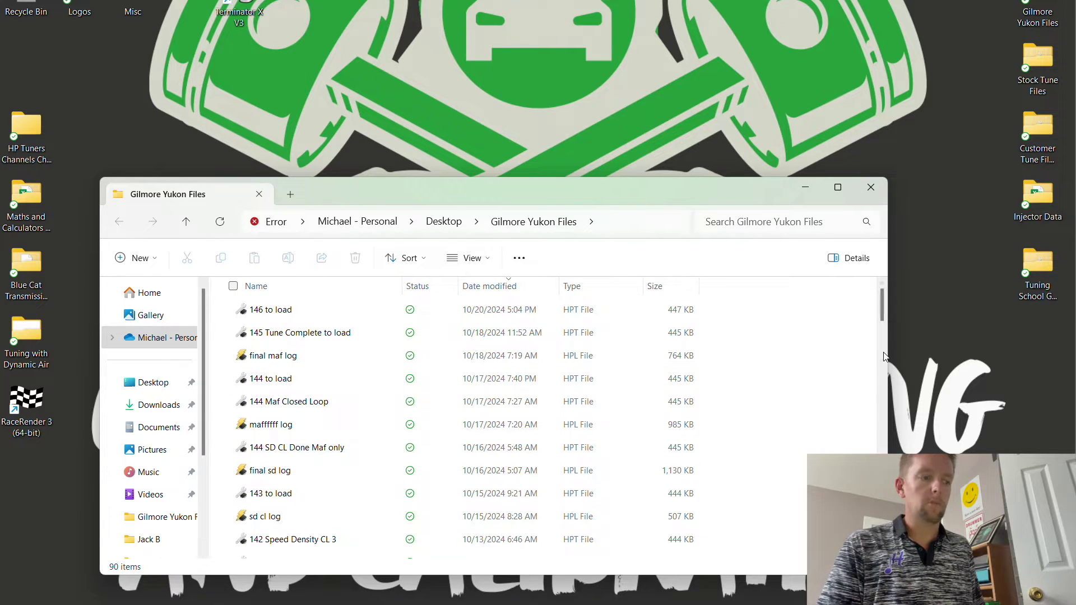
Open the 've tuning part 2' log in the Scanner and dismiss the antivirus notice.
left_click_drag(882, 307, 792, 456)
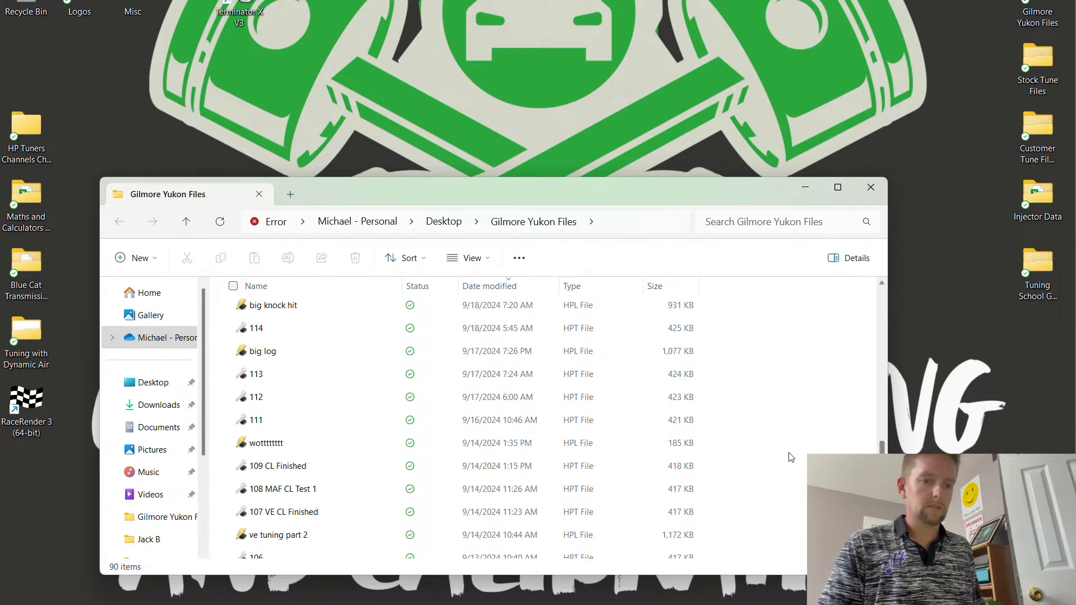
left_click(281, 536)
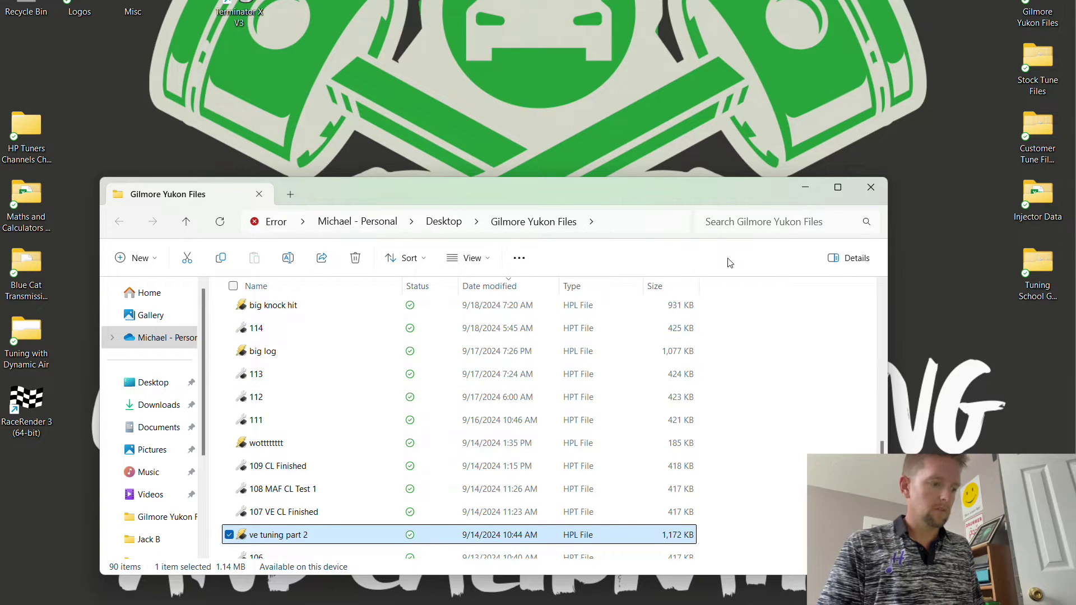
key("Return")
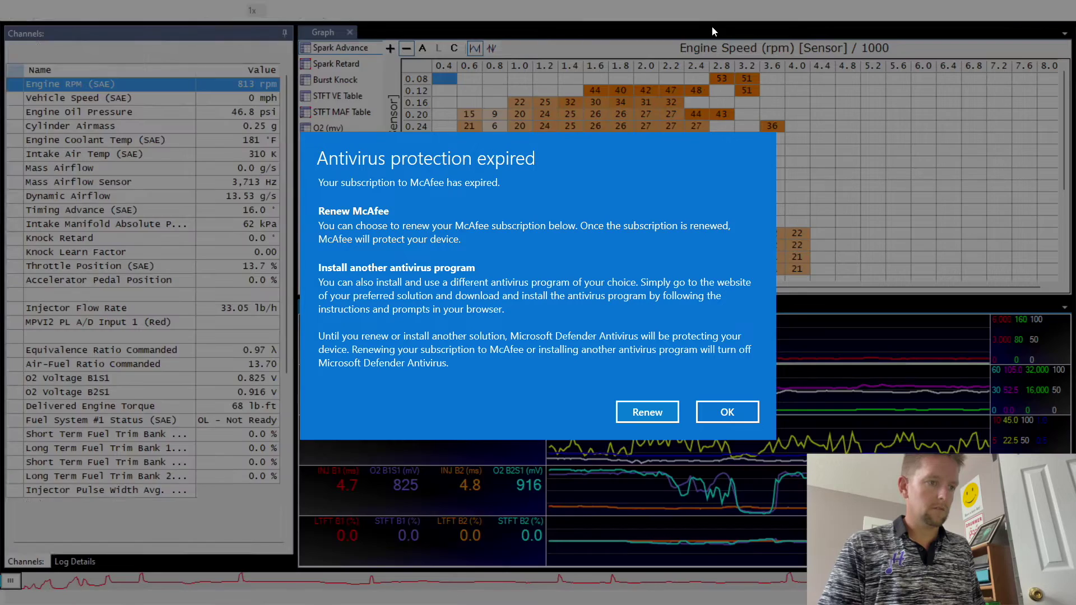
left_click(707, 414)
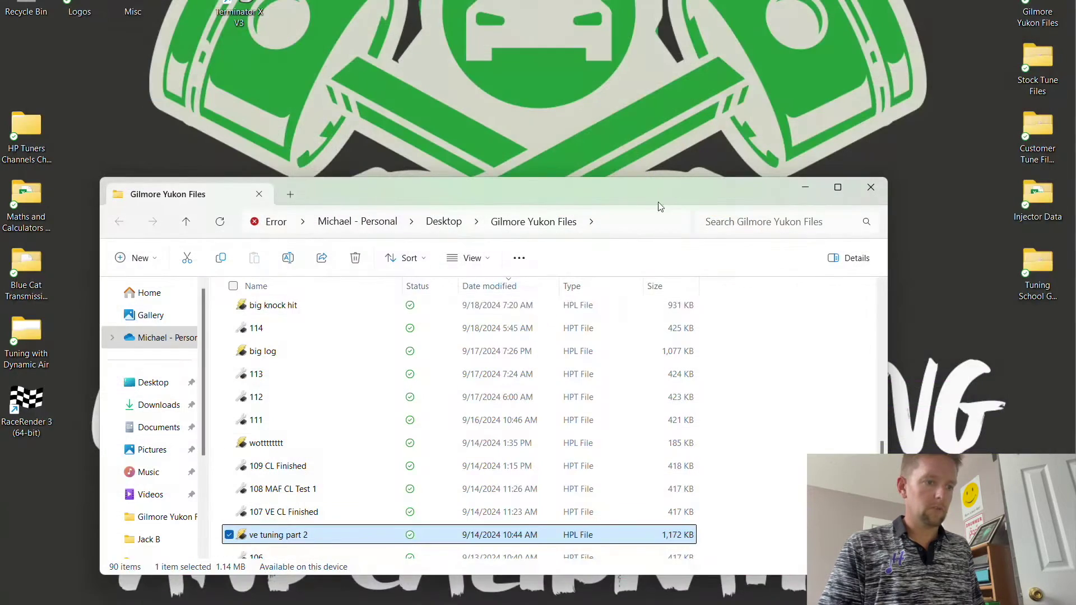
Open the 'Maf Tune with WB' log and view its STFT MAF Table graph.
scroll(264, 466, "down", 3)
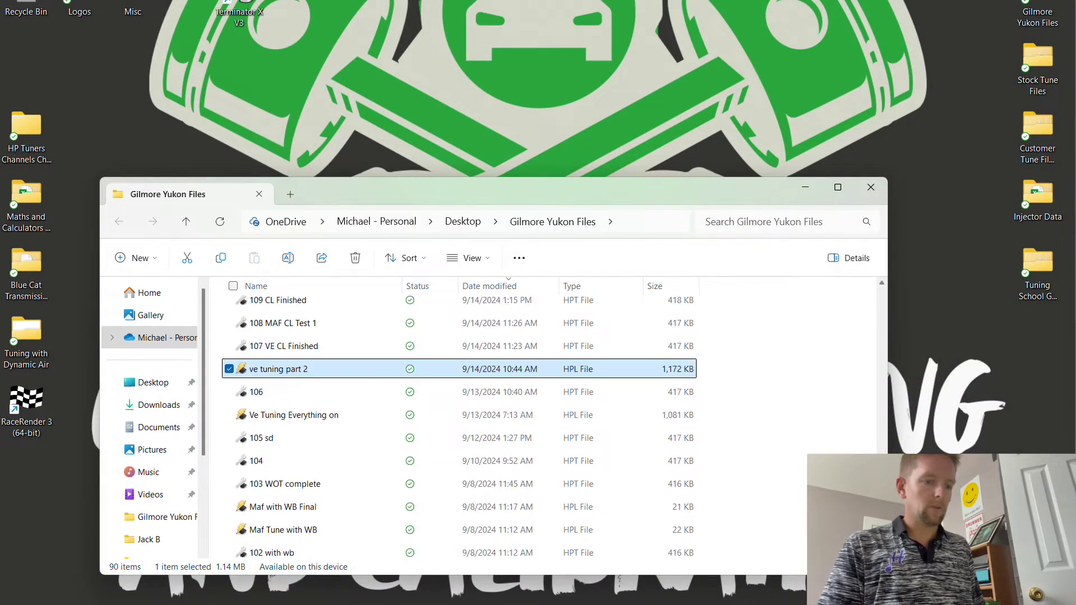
left_click(262, 530)
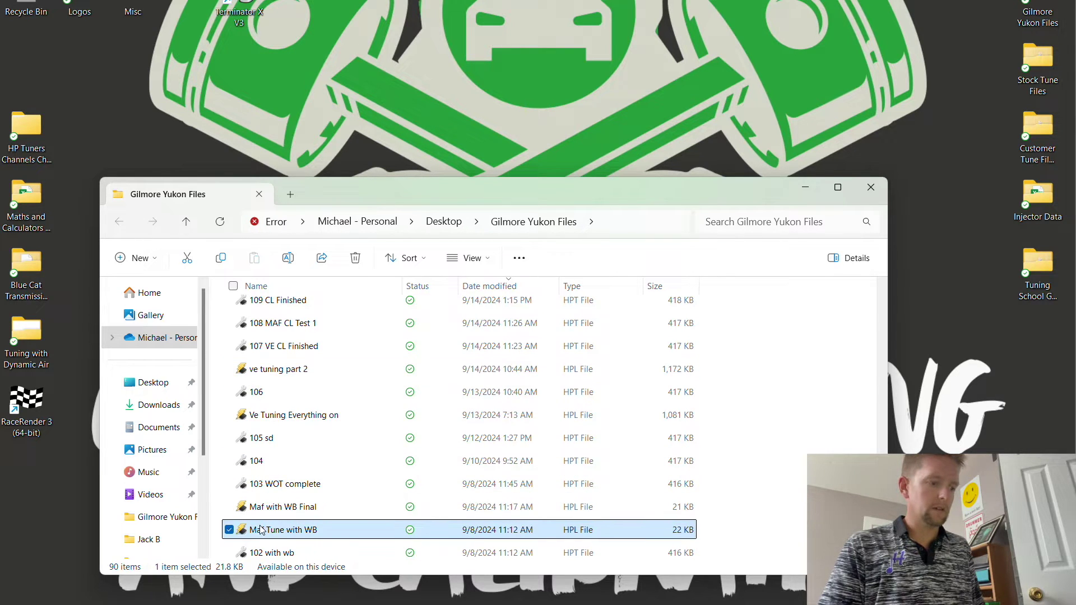
key("Return")
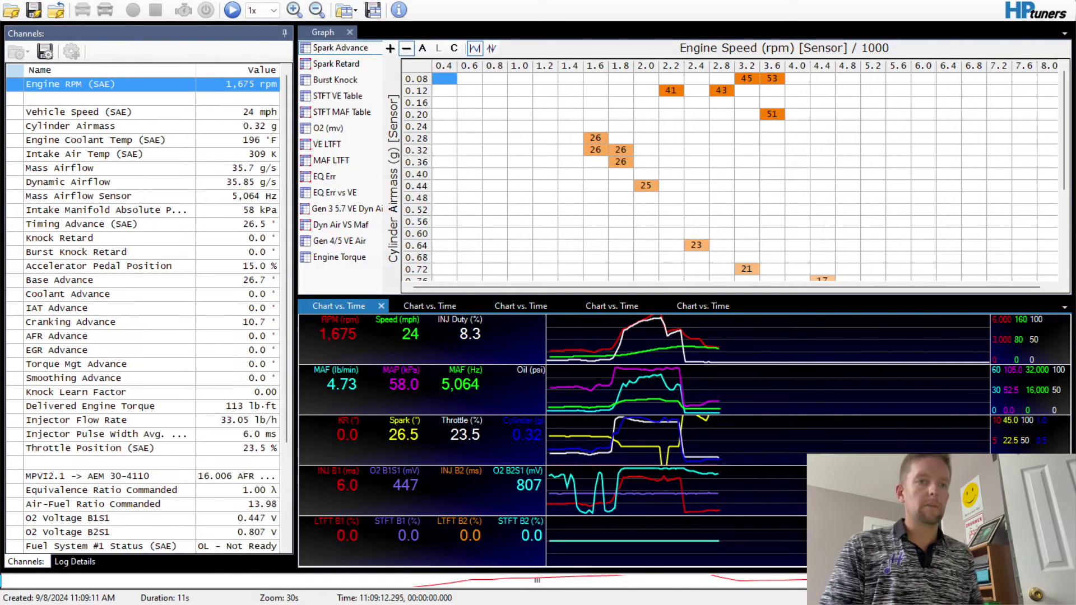
left_click(342, 112)
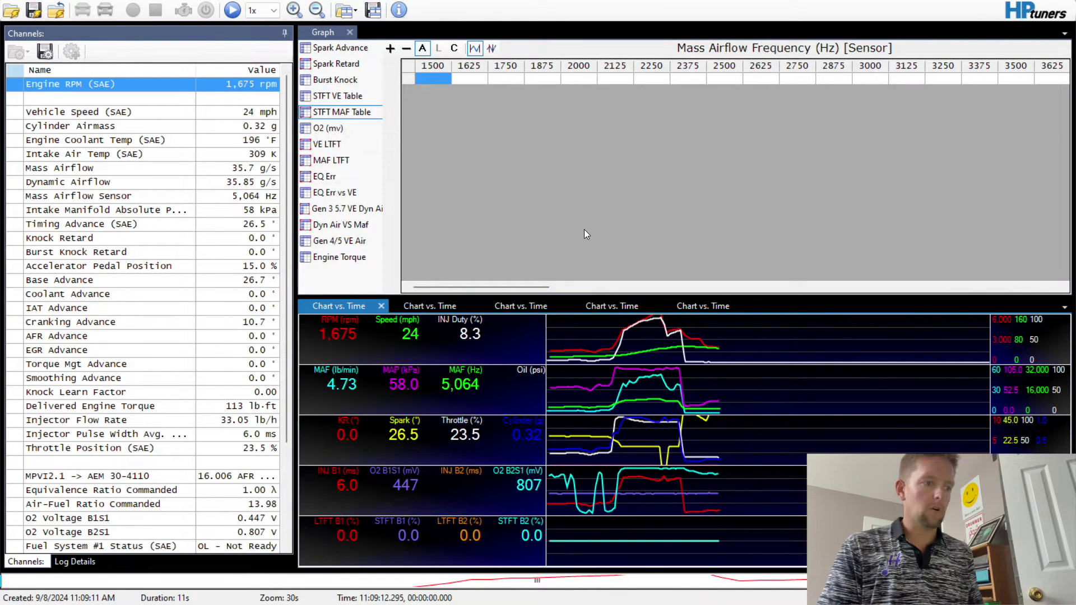
left_click_drag(526, 285, 712, 299)
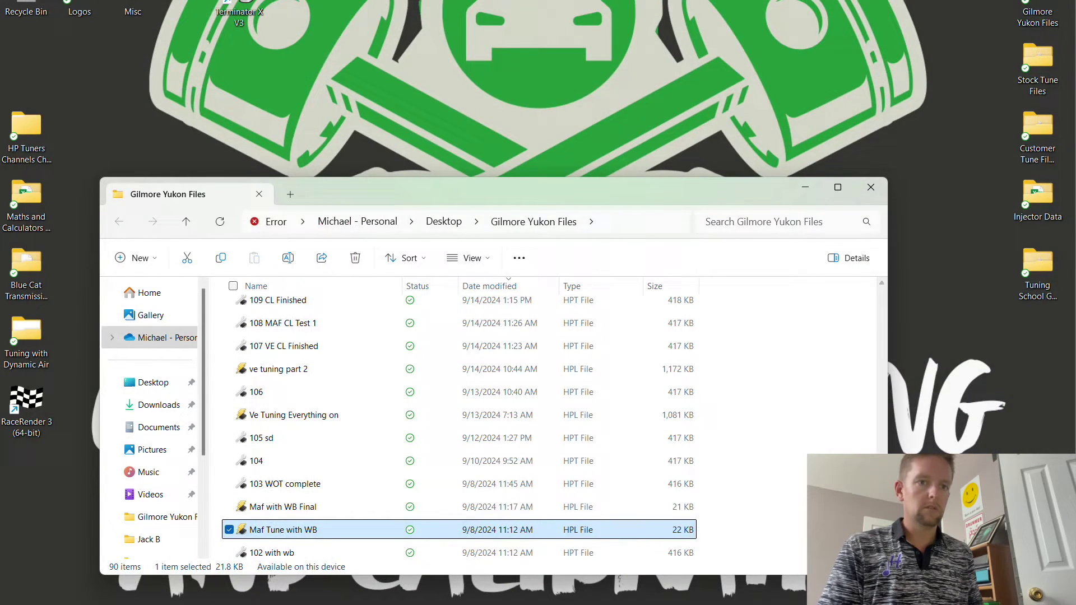
Open the 'maf' log and view its STFT MAF Table graph.
scroll(343, 497, "down", 3)
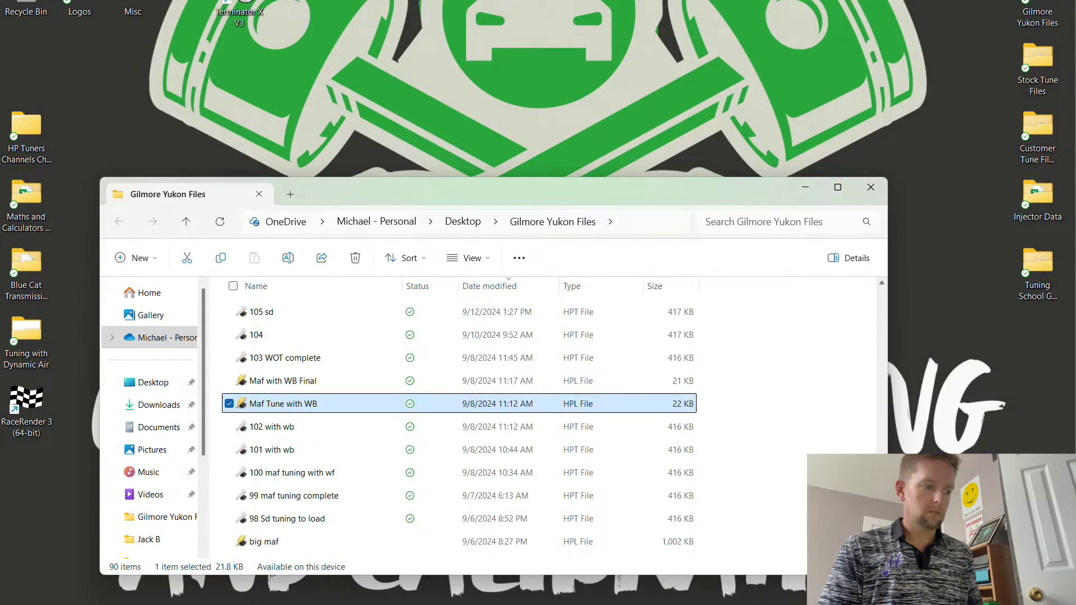
left_click(299, 514)
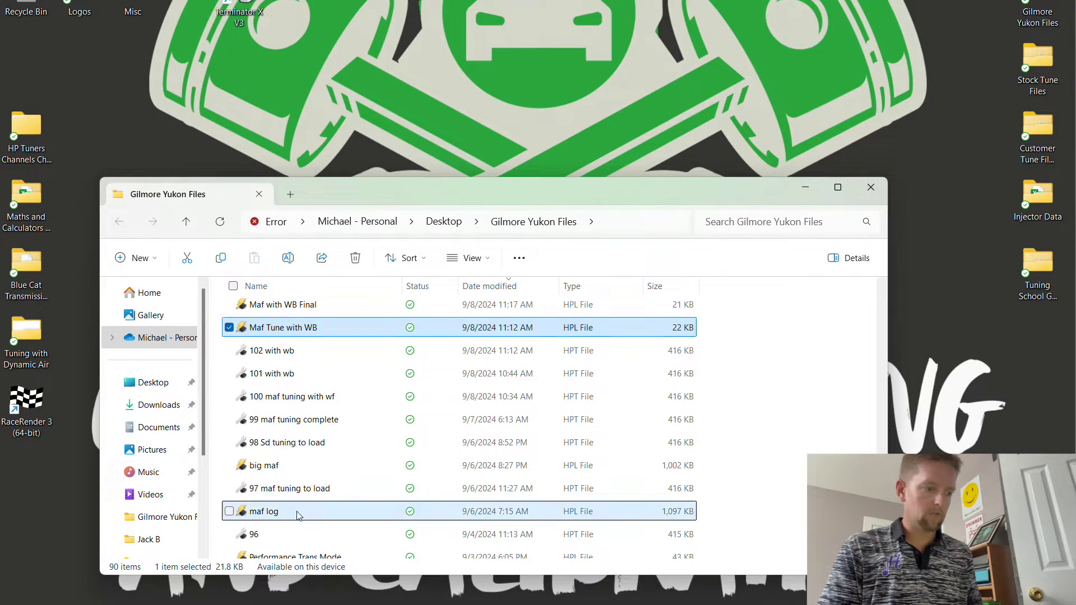
key("Return")
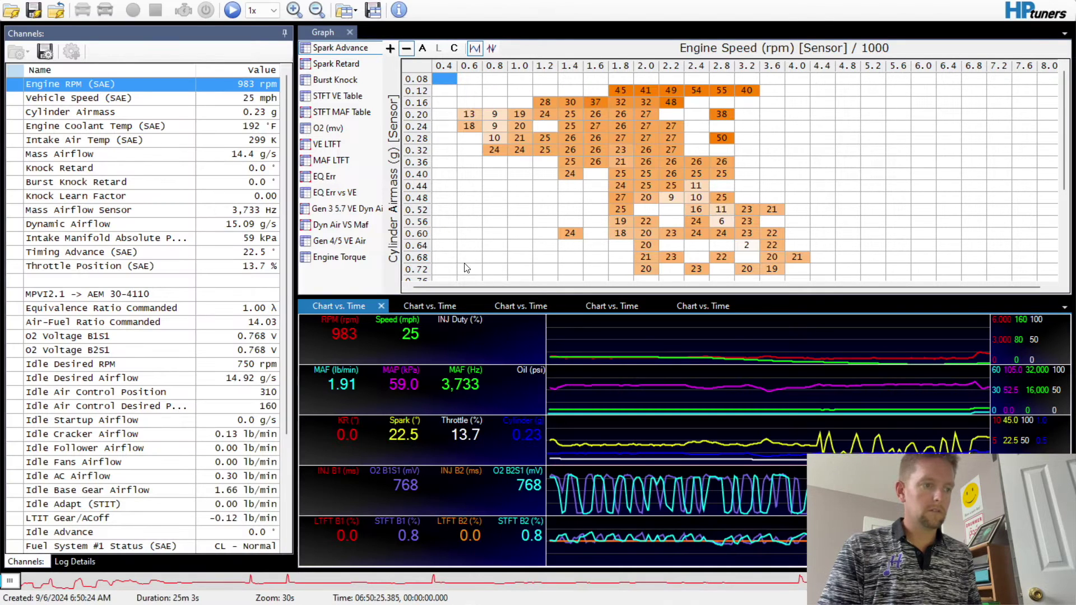
left_click(342, 112)
left_click_drag(528, 287, 773, 305)
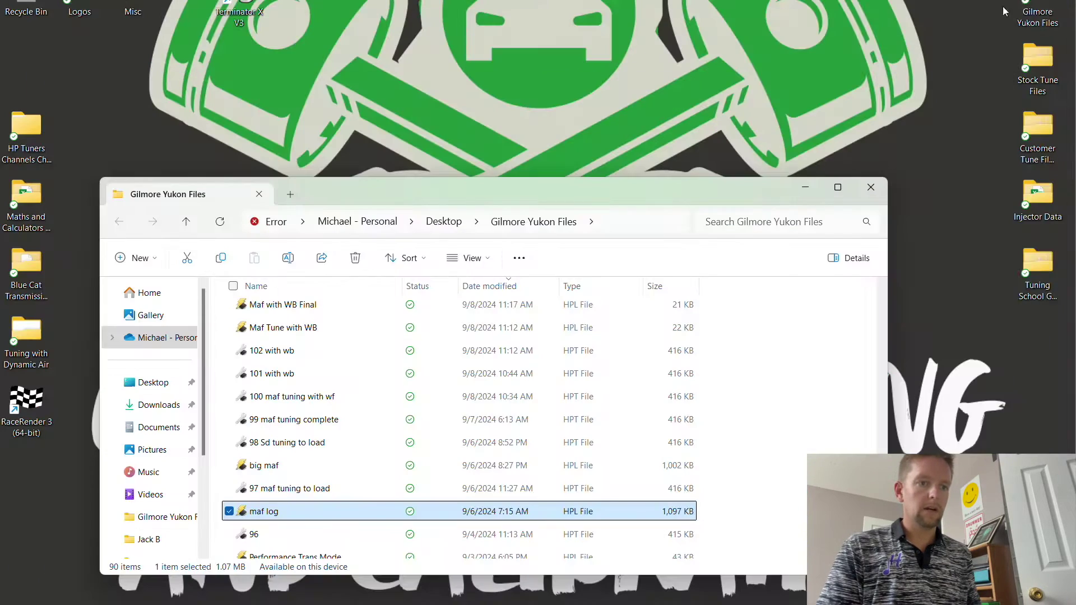
Open the '146 to load' tune in the editor from a new Gilmore Yukon Files window.
double_click(1037, 17)
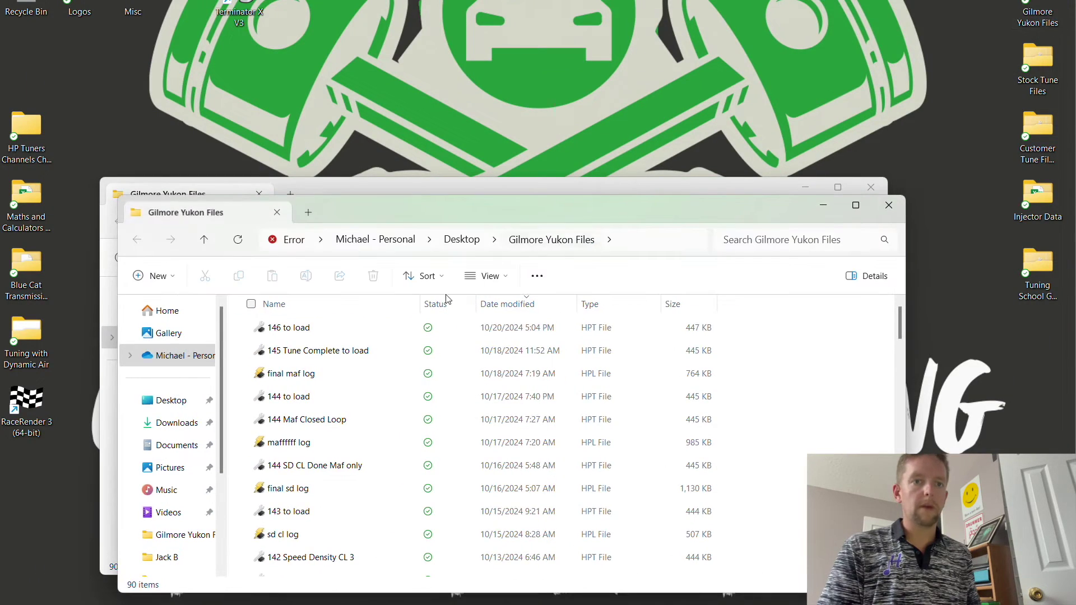
left_click(356, 329)
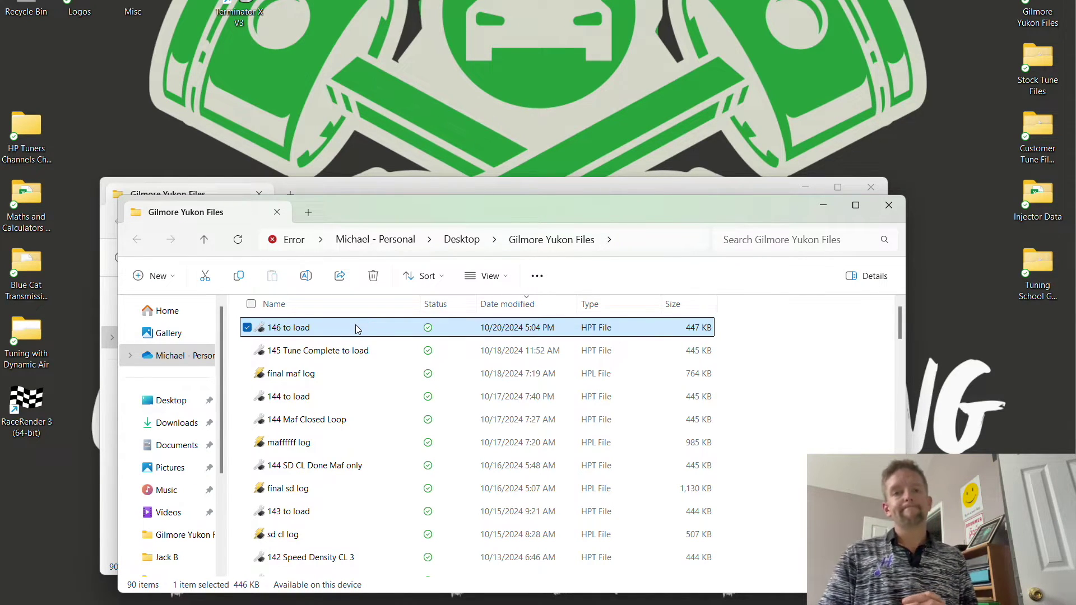
double_click(356, 329)
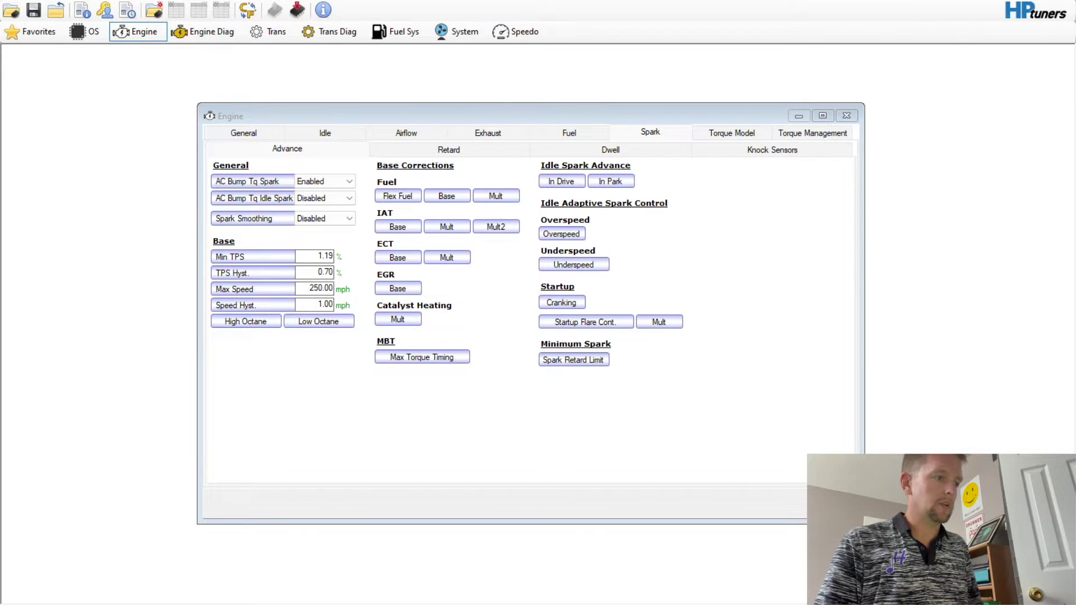
Check the airflow value at 6,125 Hz in the MAF Airflow vs. Frequency table, then close it.
left_click(385, 133)
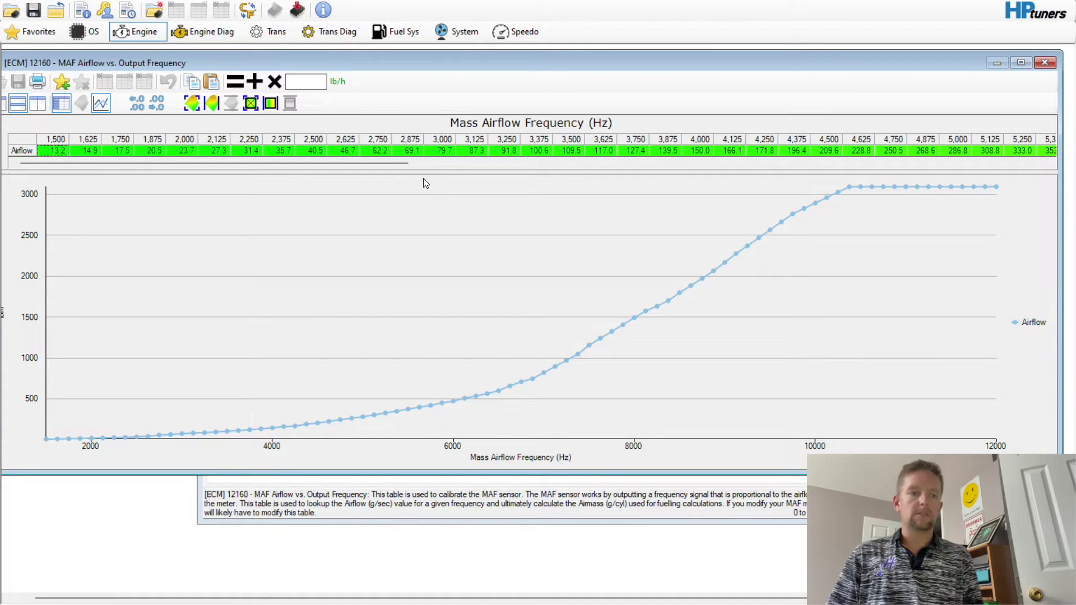
left_click(465, 399)
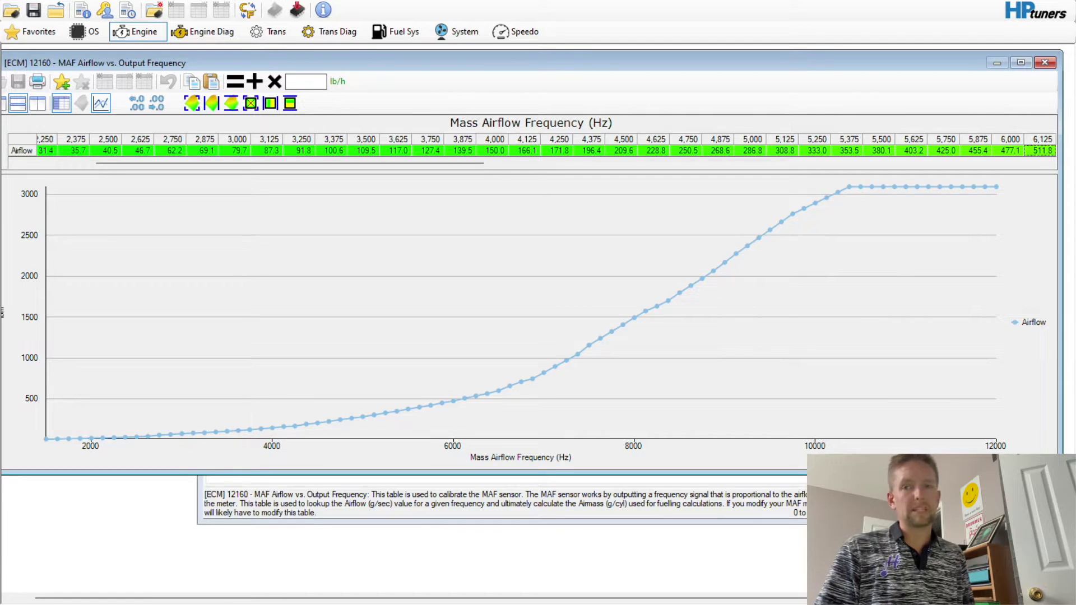
left_click(1045, 63)
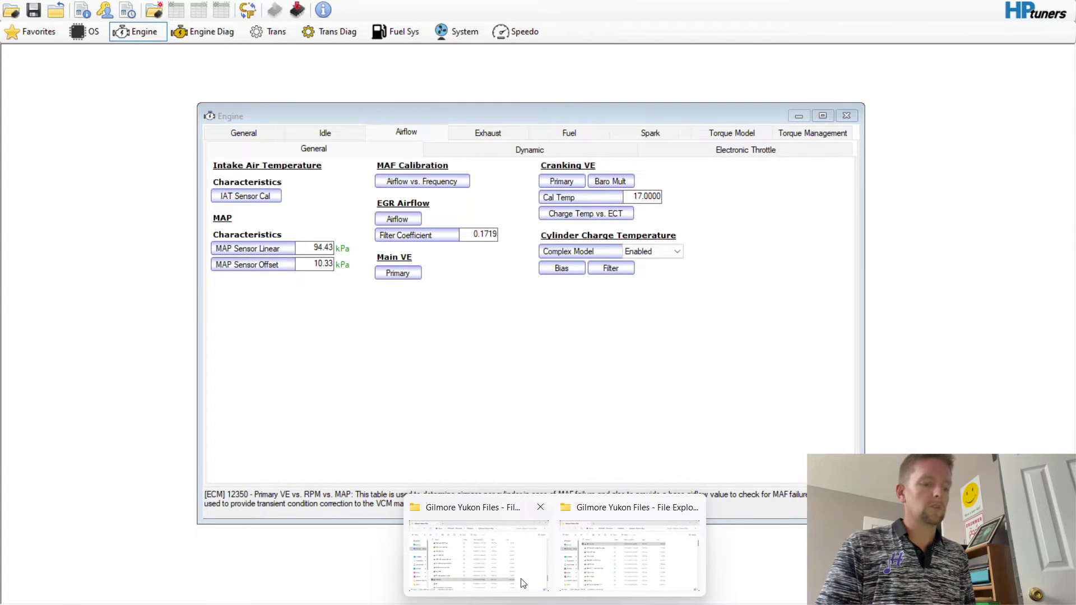
left_click(518, 583)
Open a stock tune, such as the 2010 Silverado 5.3 file, from Desktop > Stock Tune Files.
left_click(175, 384)
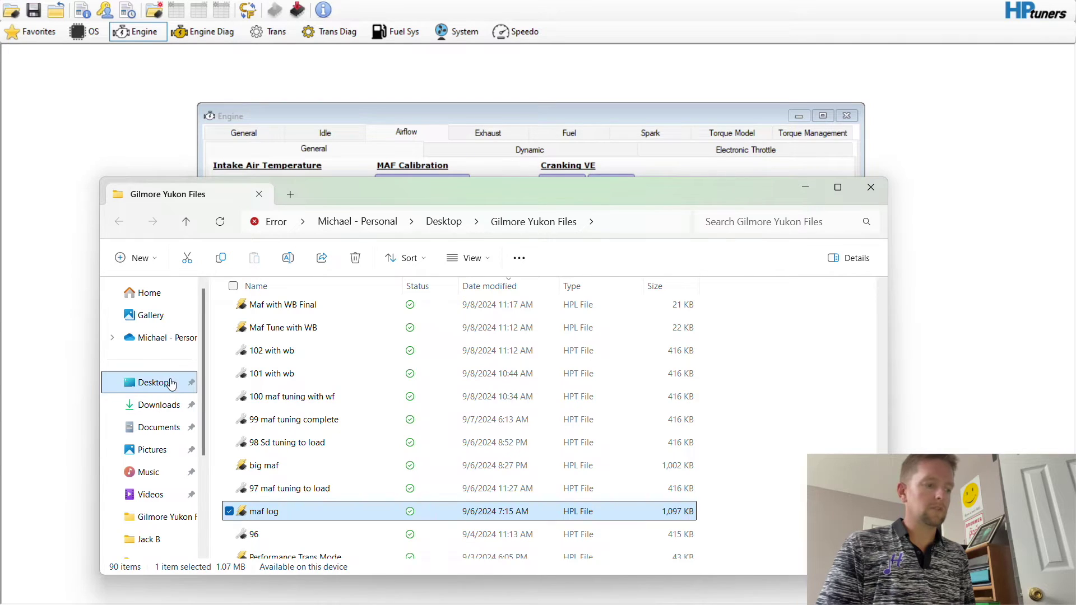
double_click(324, 494)
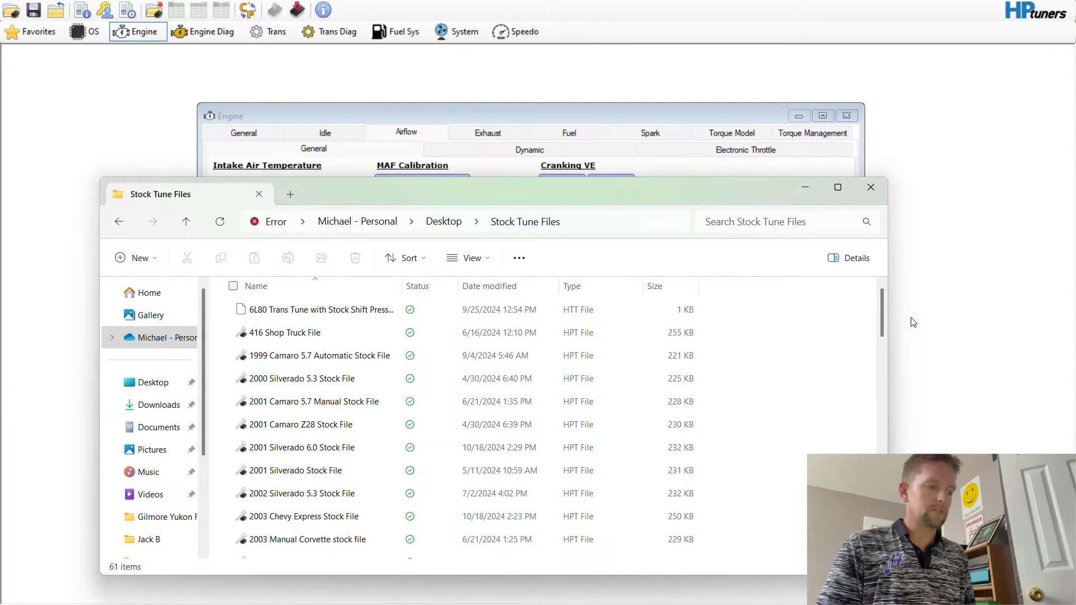
left_click_drag(882, 318, 885, 395)
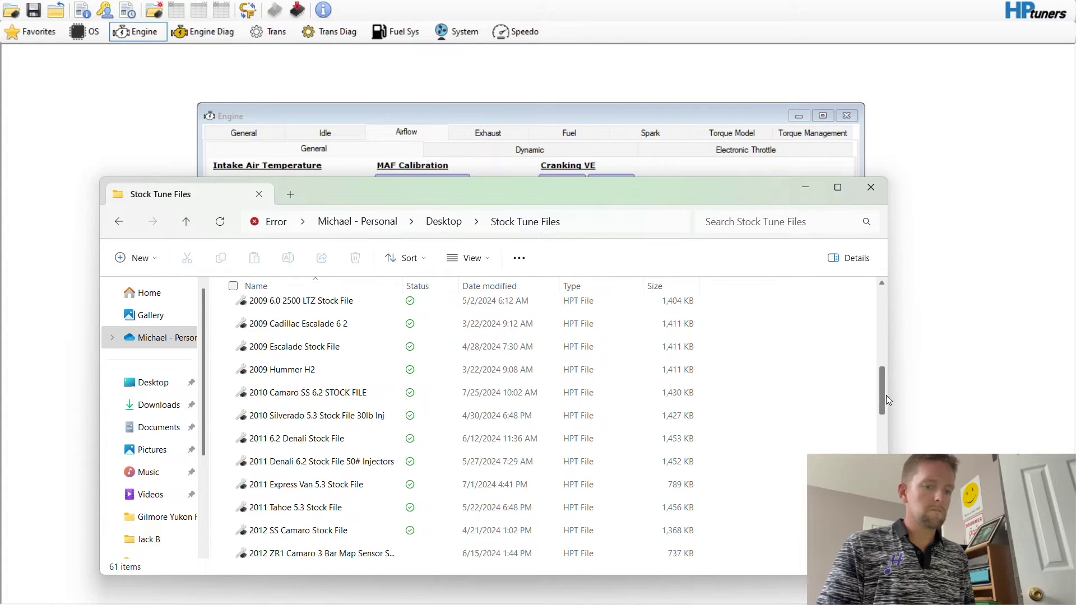
left_click(370, 415)
double_click(456, 344)
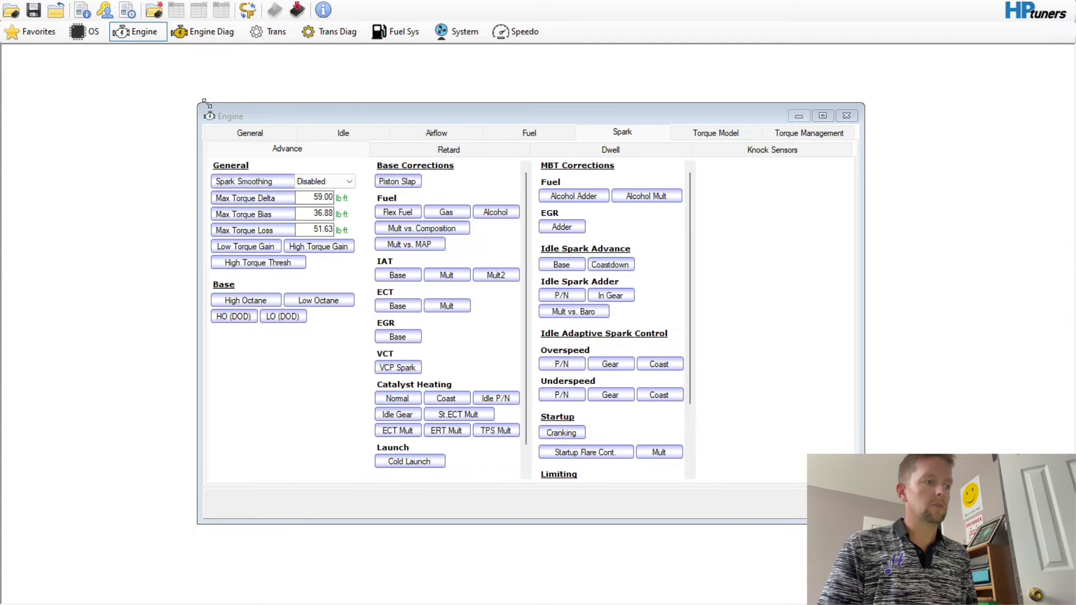
Open the stock tune's MAF Airflow vs. Frequency table in the airflow settings.
left_click(431, 133)
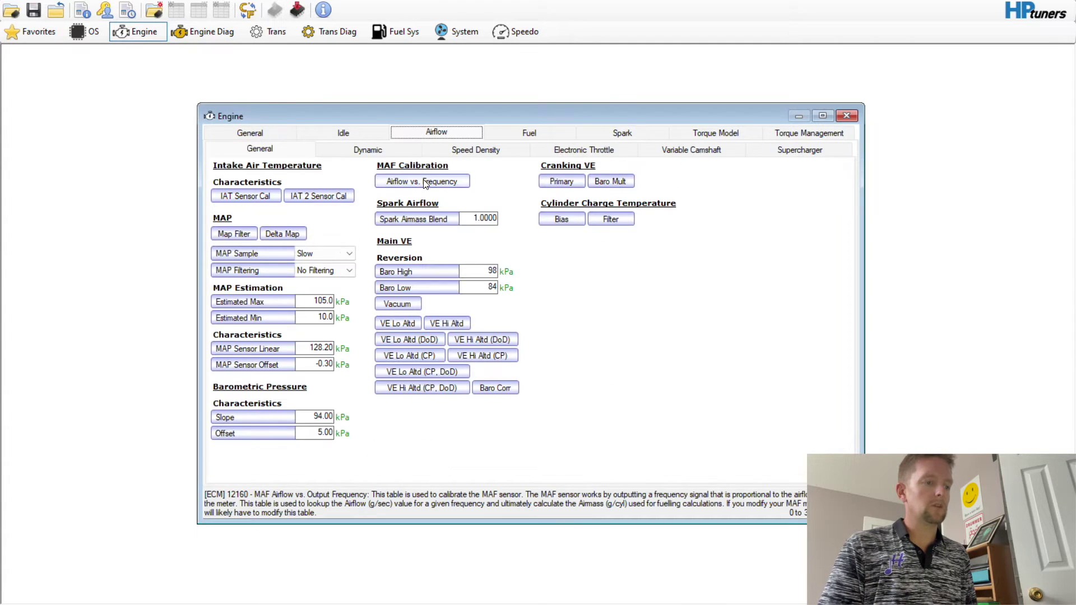
left_click(418, 180)
scroll(418, 180, "down", 3)
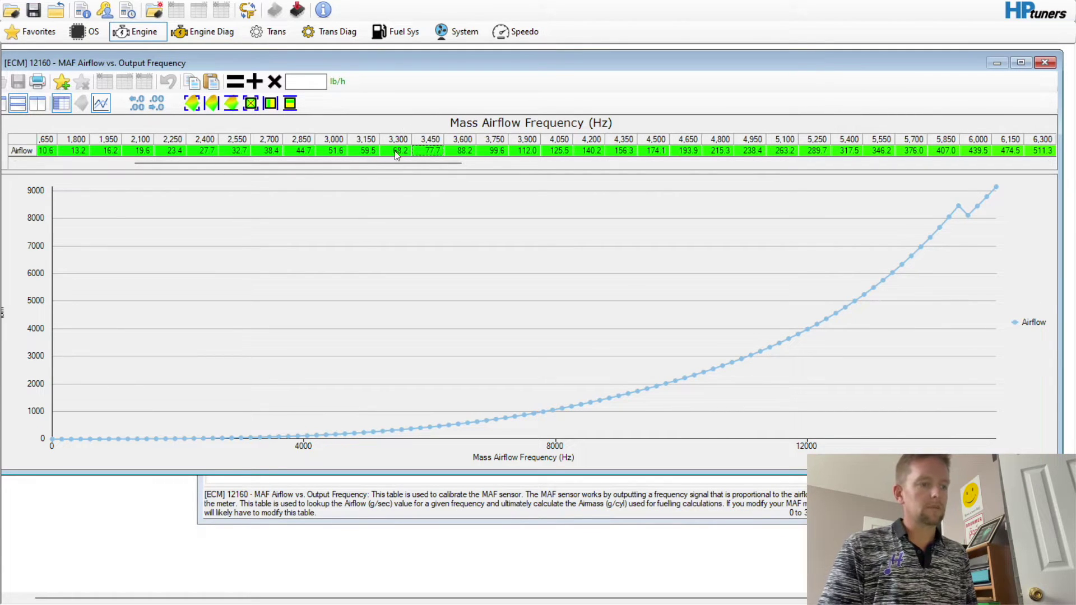
scroll(452, 151, "down", 15)
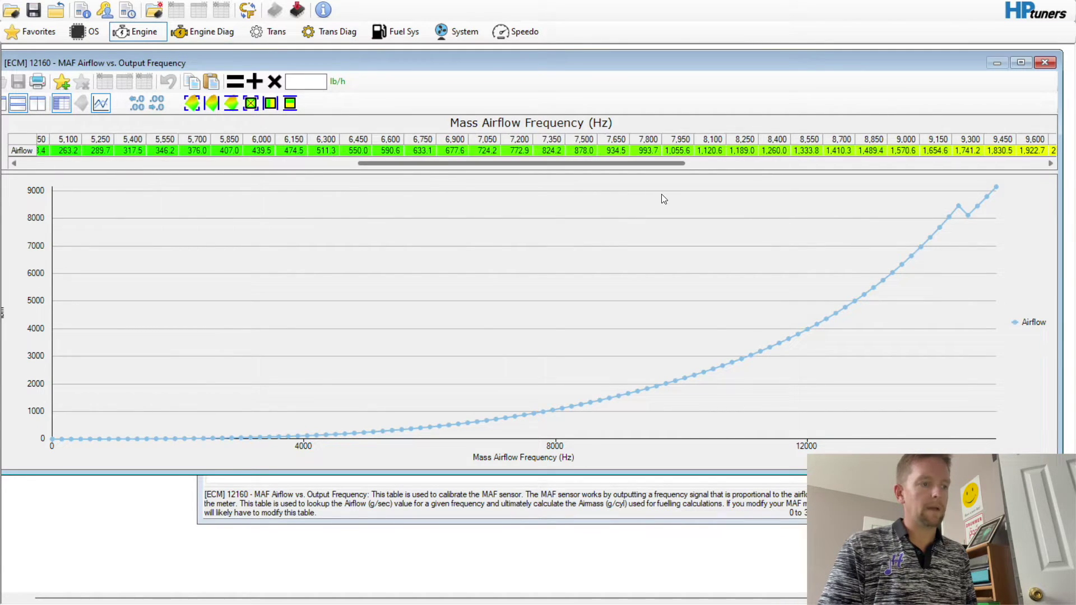
scroll(745, 186, "up", 18)
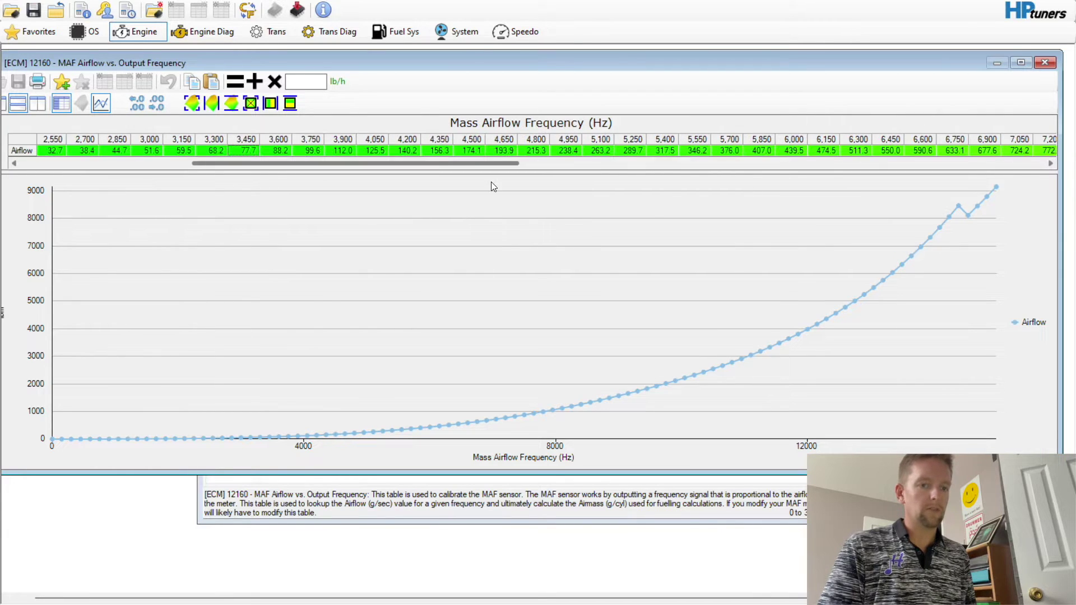
Cycle the MAF table's airflow unit through g/s to lb/h, then open the Virtual VE Table tool.
left_click(344, 88)
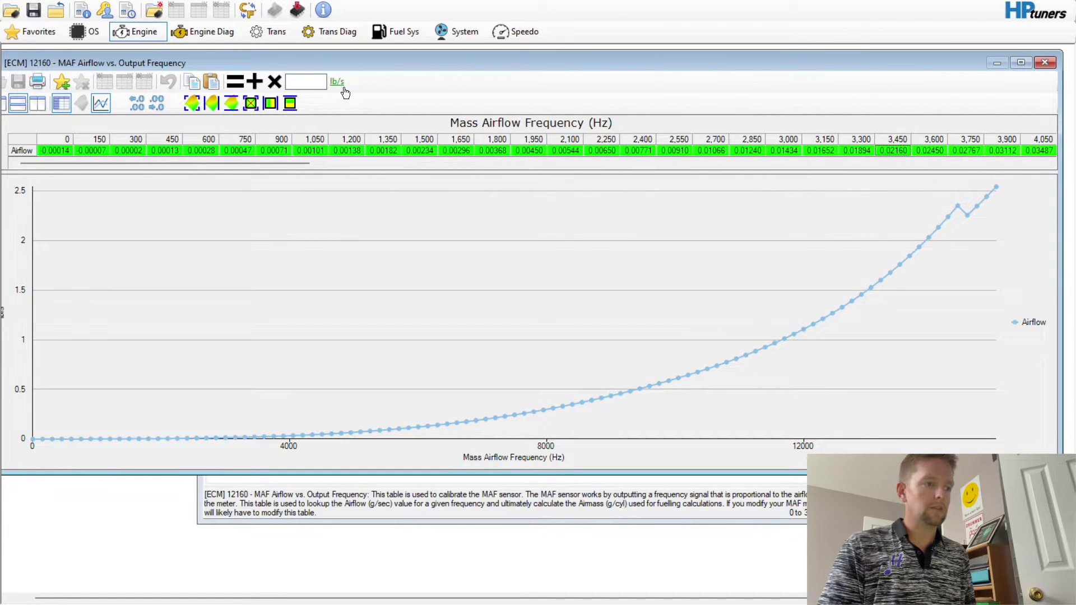
left_click(344, 88)
left_click(344, 88)
left_click(343, 88)
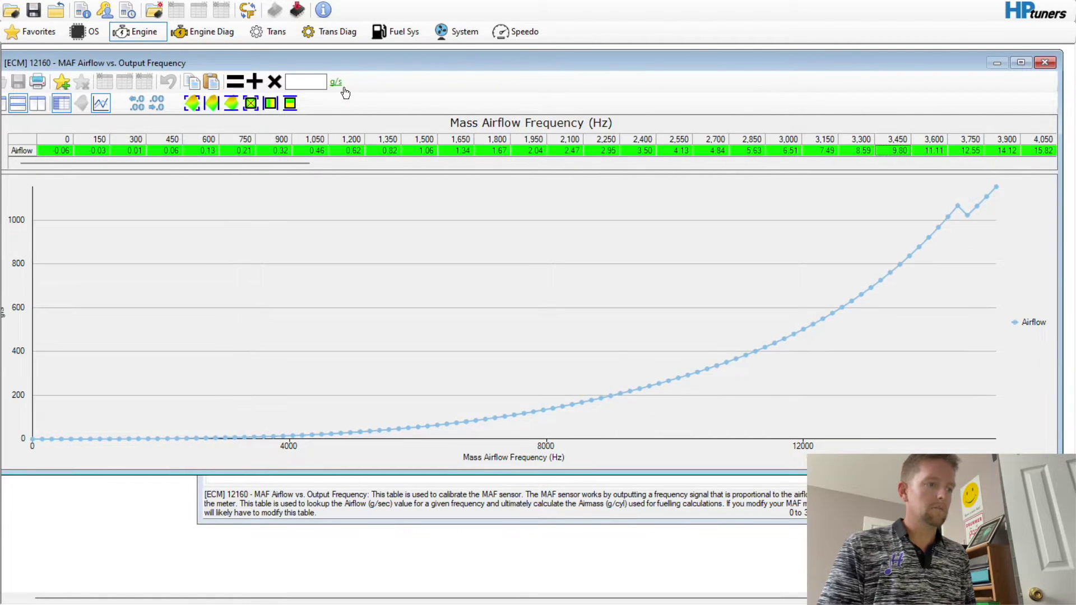
left_click(344, 89)
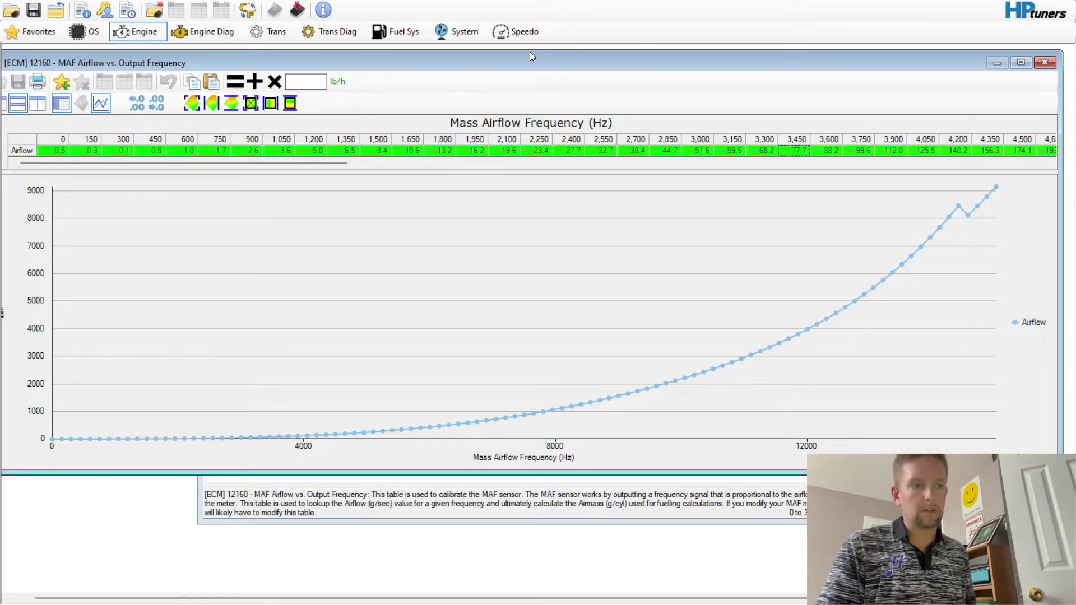
key("alt+t")
left_click(99, 57)
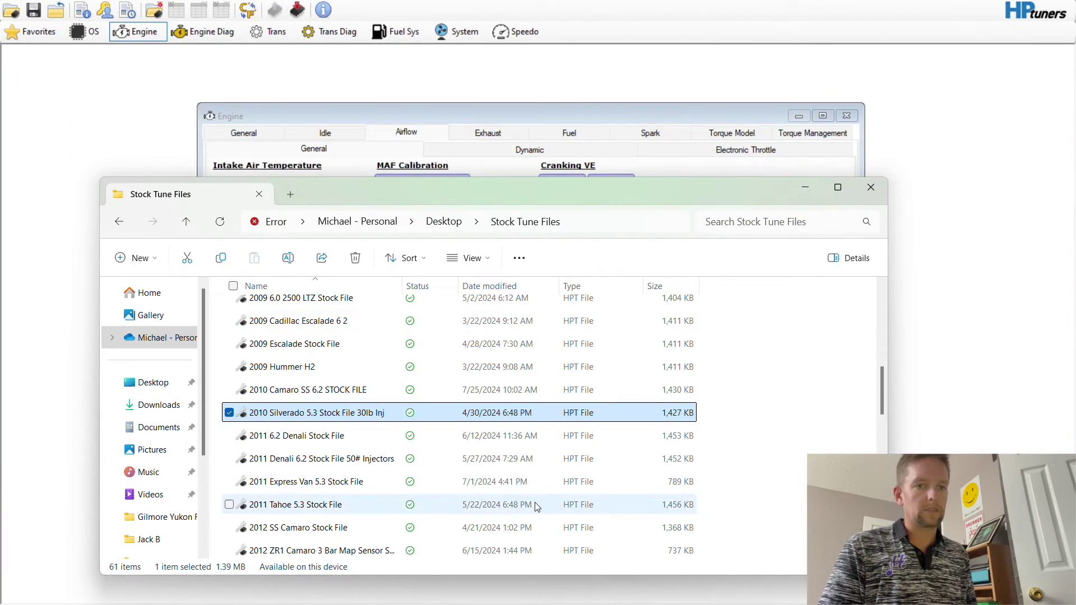
Switch to the Scanner and move along the trim table to the 7,950 Hz column.
mouse_move(740, 600)
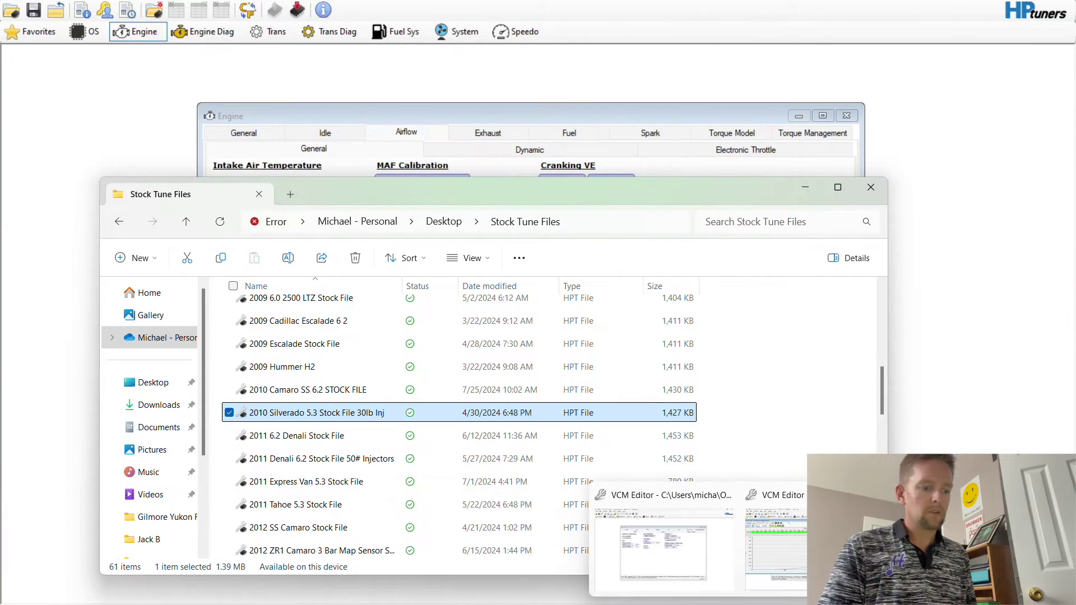
left_click(797, 570)
key("Right")
key("Right")
key("Right")
key("Right")
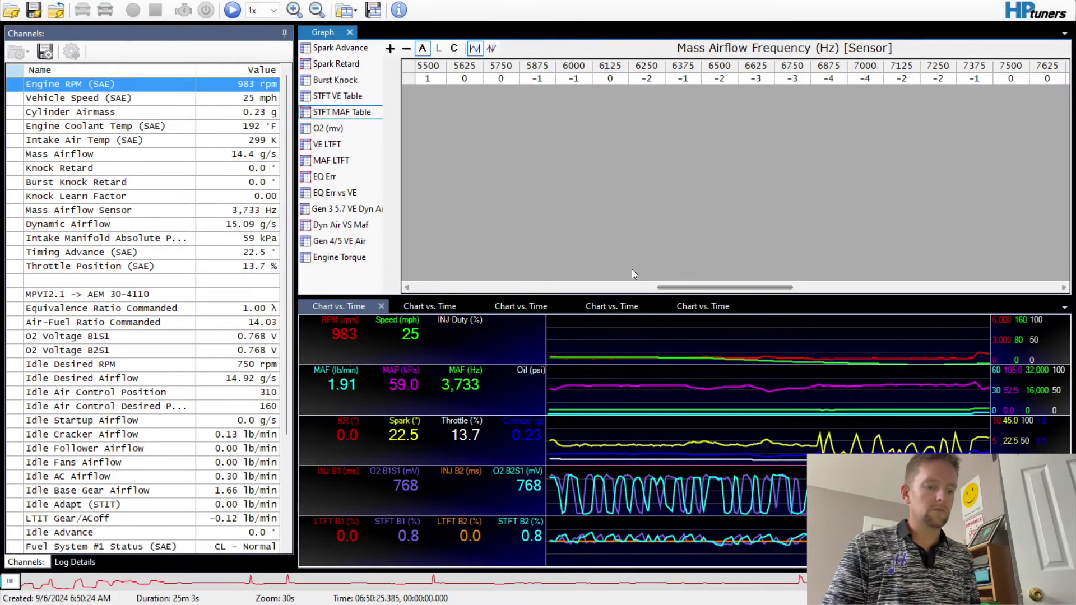
left_click_drag(676, 290, 432, 289)
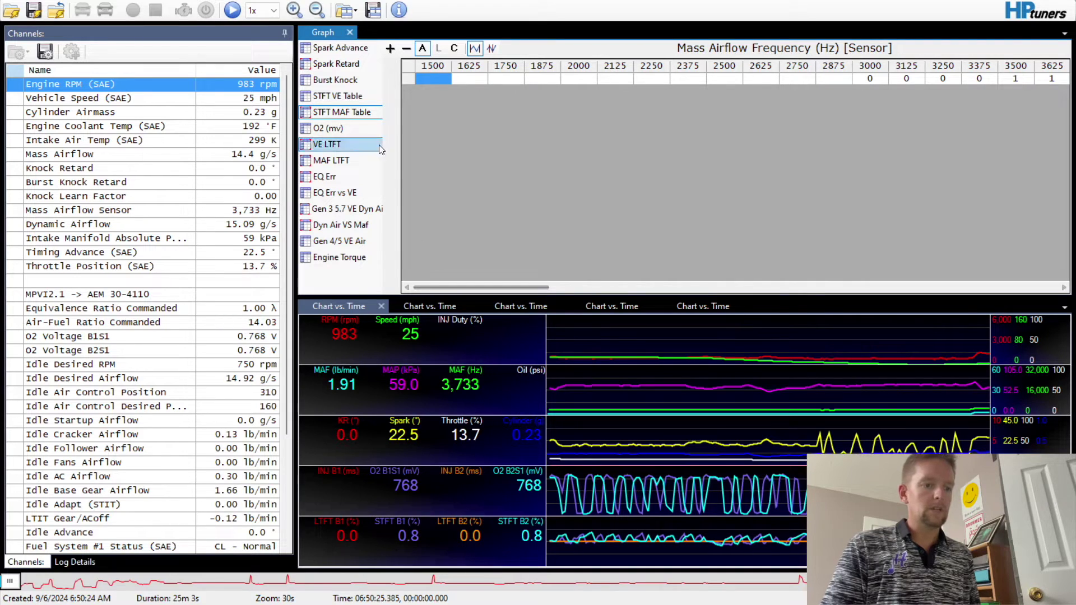
Review the STFT MAF Table graph's layout settings, then close them without changes.
left_click(360, 113)
right_click(359, 116)
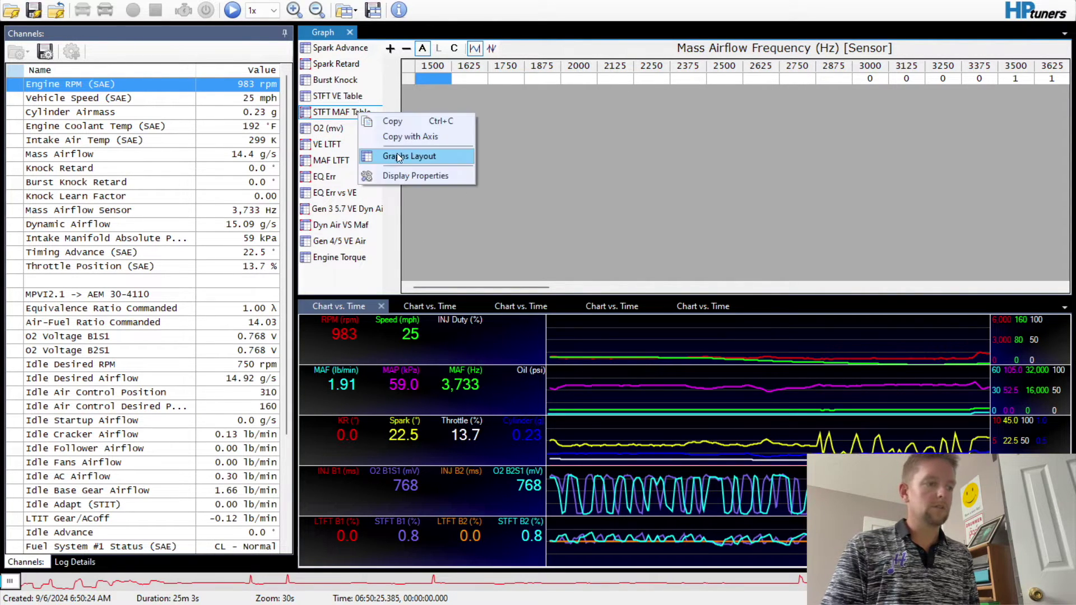
left_click(392, 155)
left_click(576, 157)
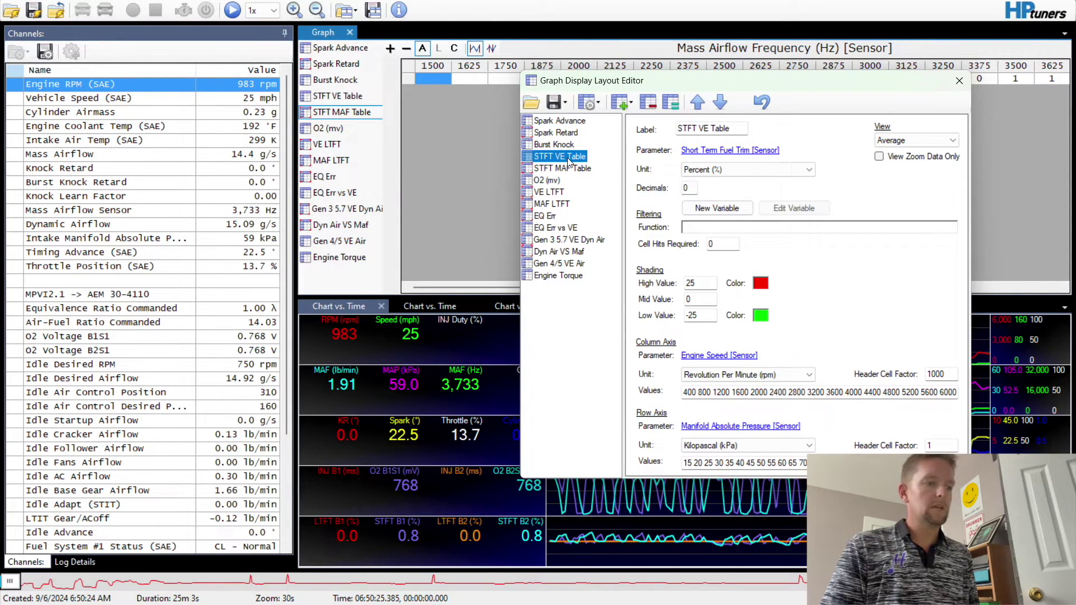
left_click(578, 169)
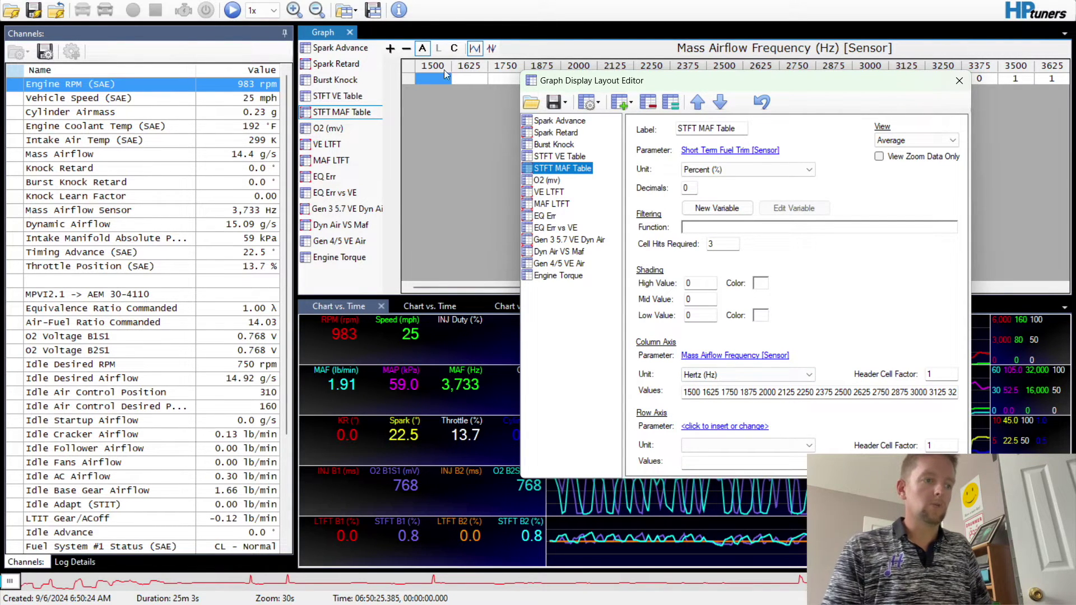
left_click(960, 80)
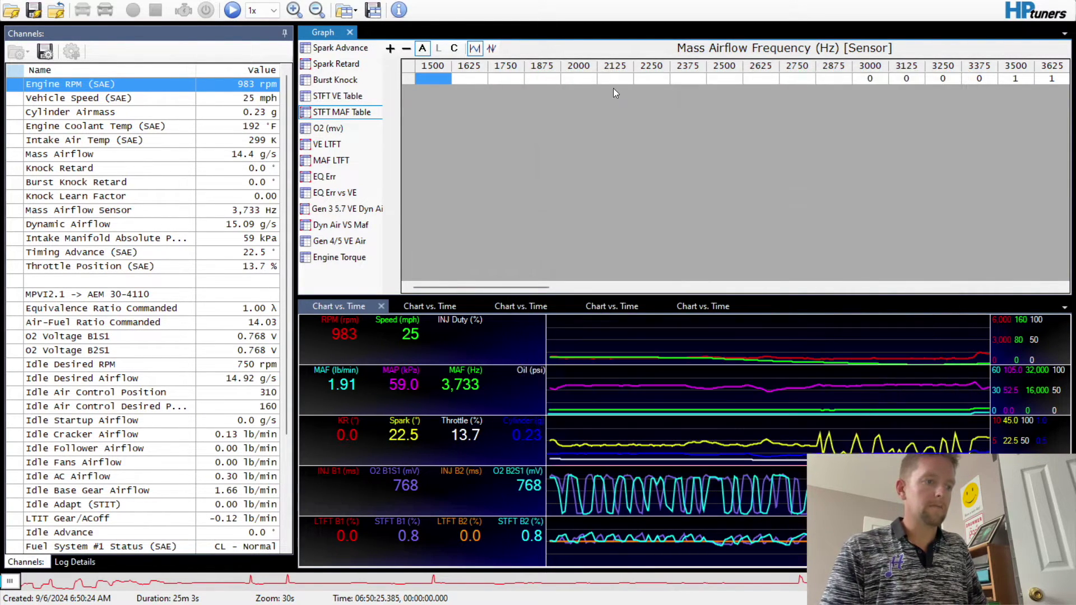
right_click(432, 69)
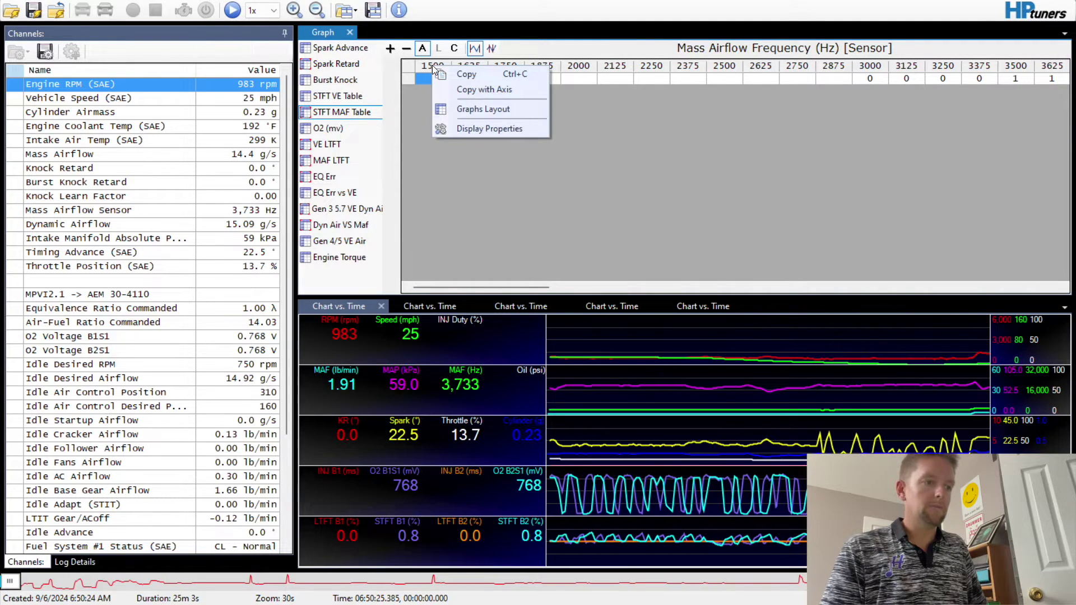
left_click(742, 447)
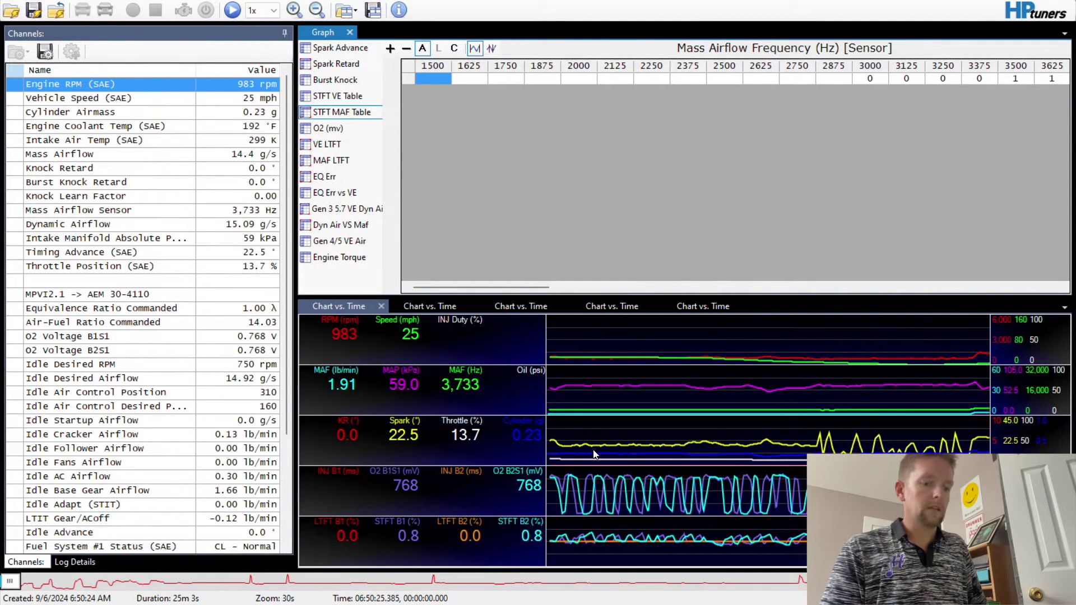
Copy the editor MAF table's frequency column labels via Column Axis > Copy Labels.
mouse_move(741, 602)
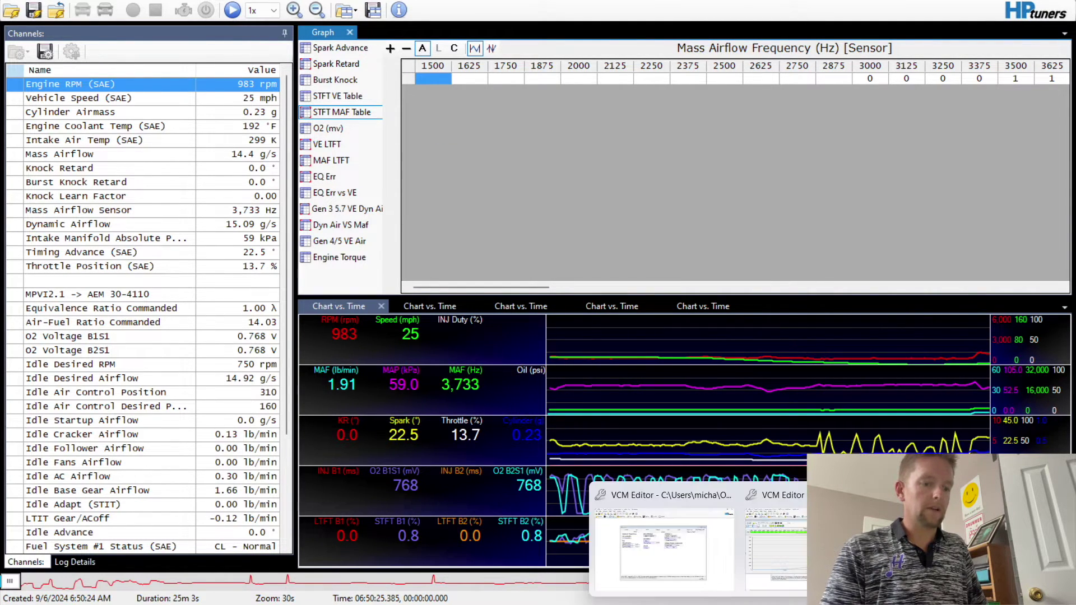
left_click(799, 550)
left_click_drag(168, 163, 3, 159)
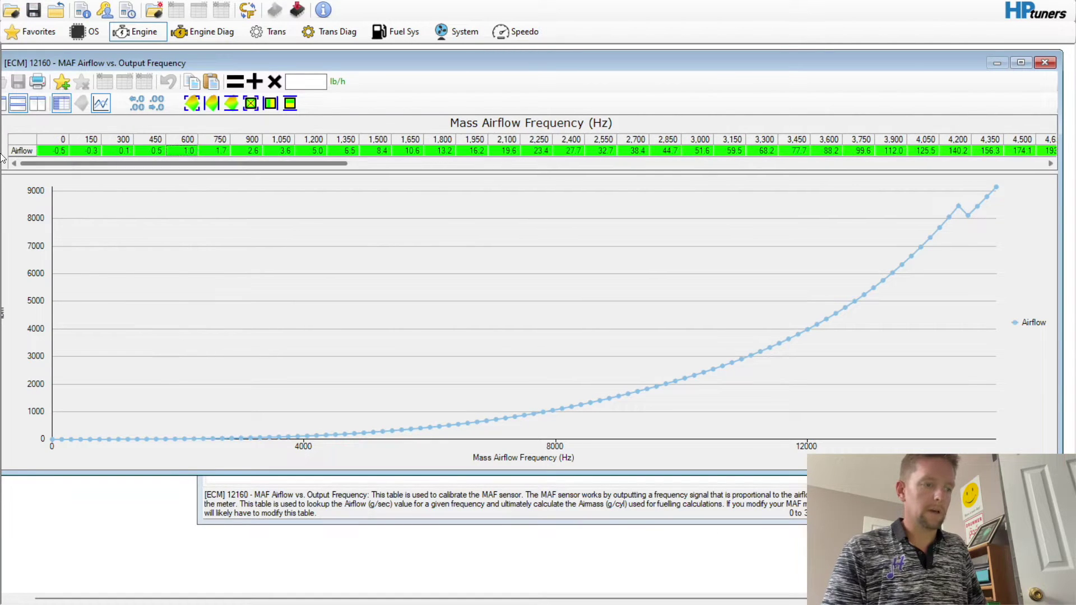
left_click(59, 139)
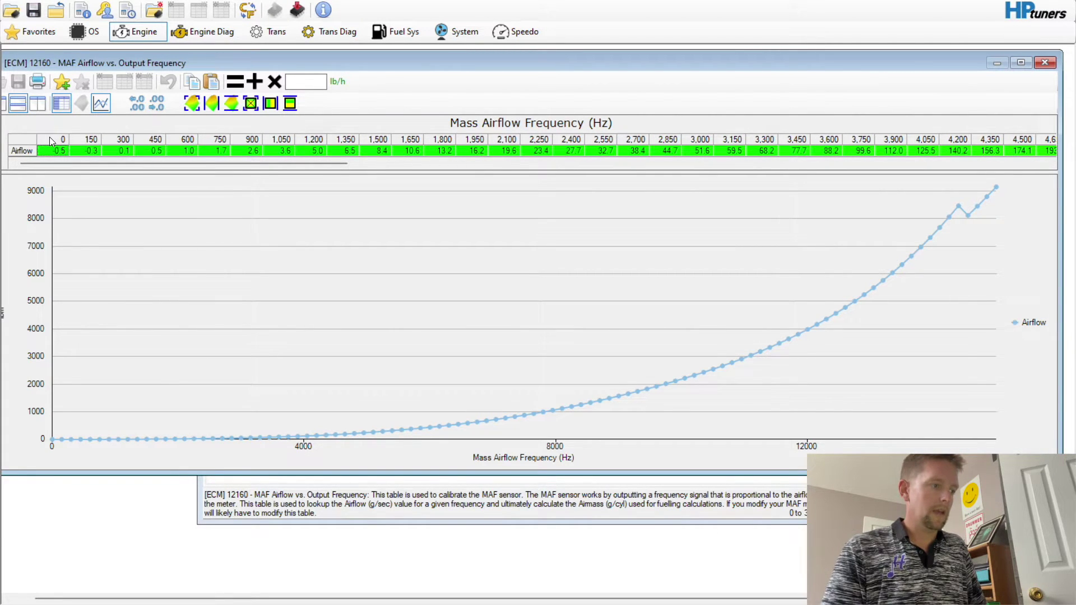
right_click(50, 138)
left_click(120, 264)
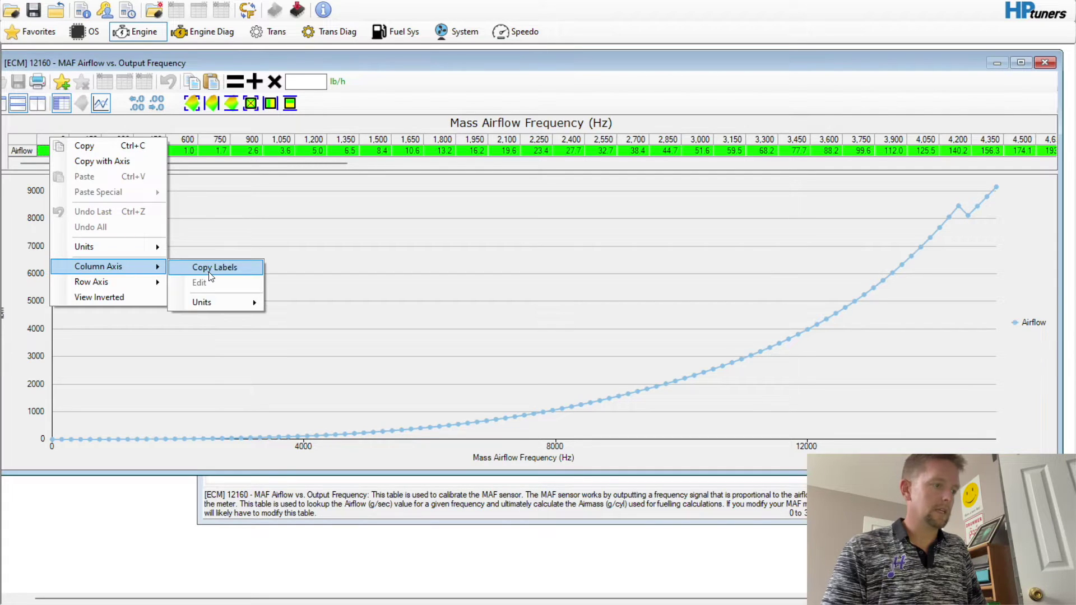
left_click(209, 273)
mouse_move(678, 603)
left_click(678, 549)
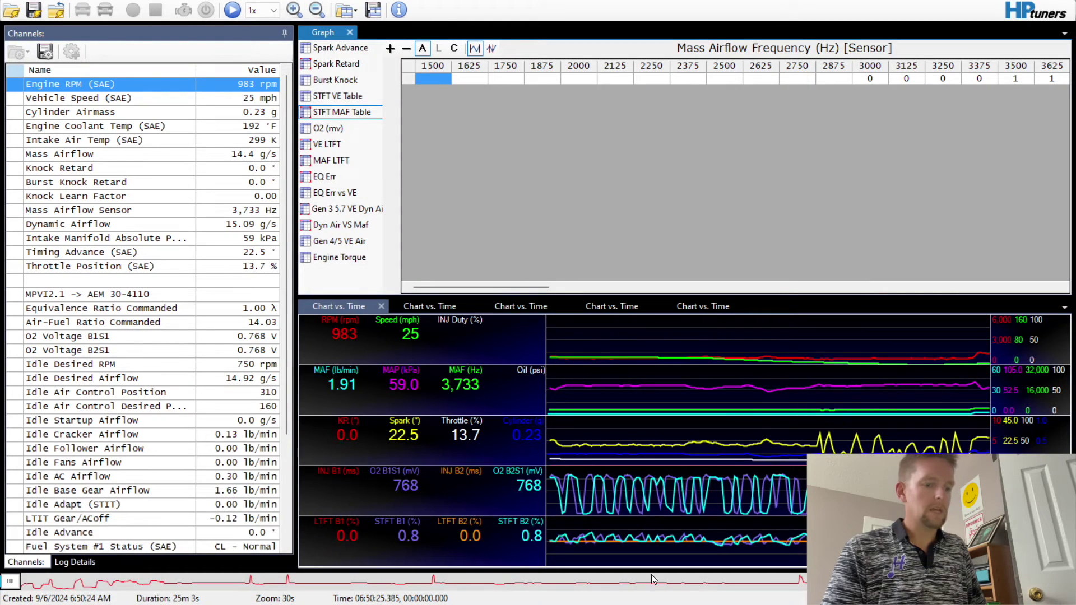
right_click(499, 136)
left_click(538, 178)
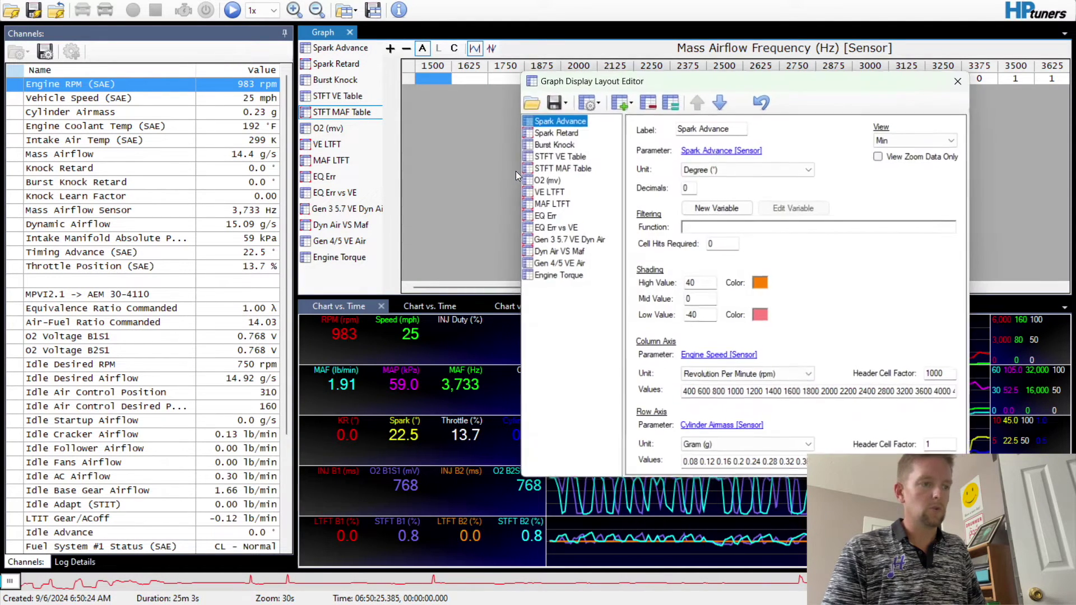
left_click(562, 168)
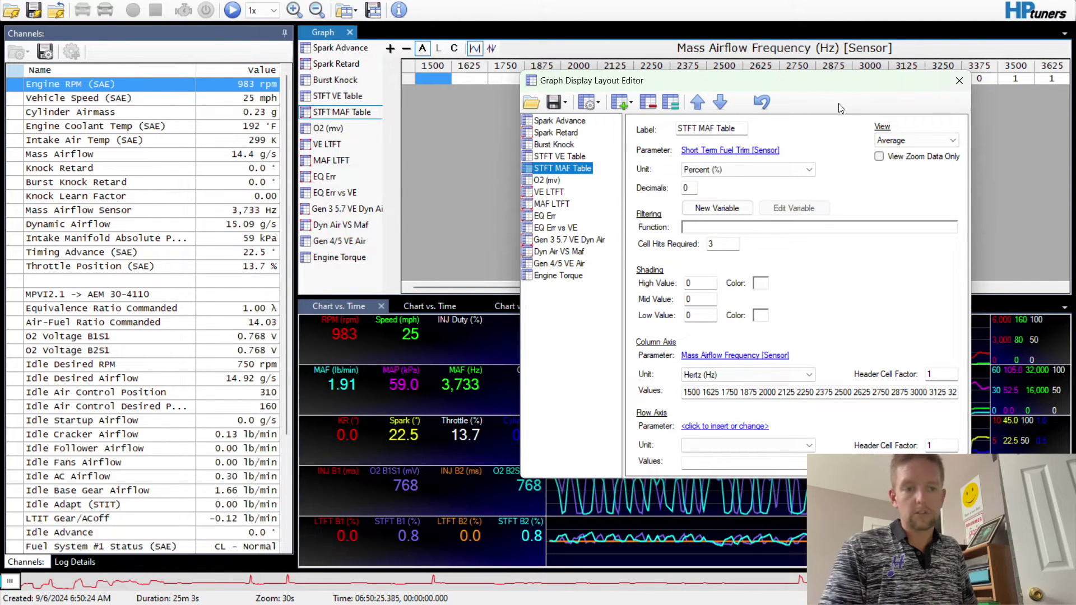
left_click(956, 83)
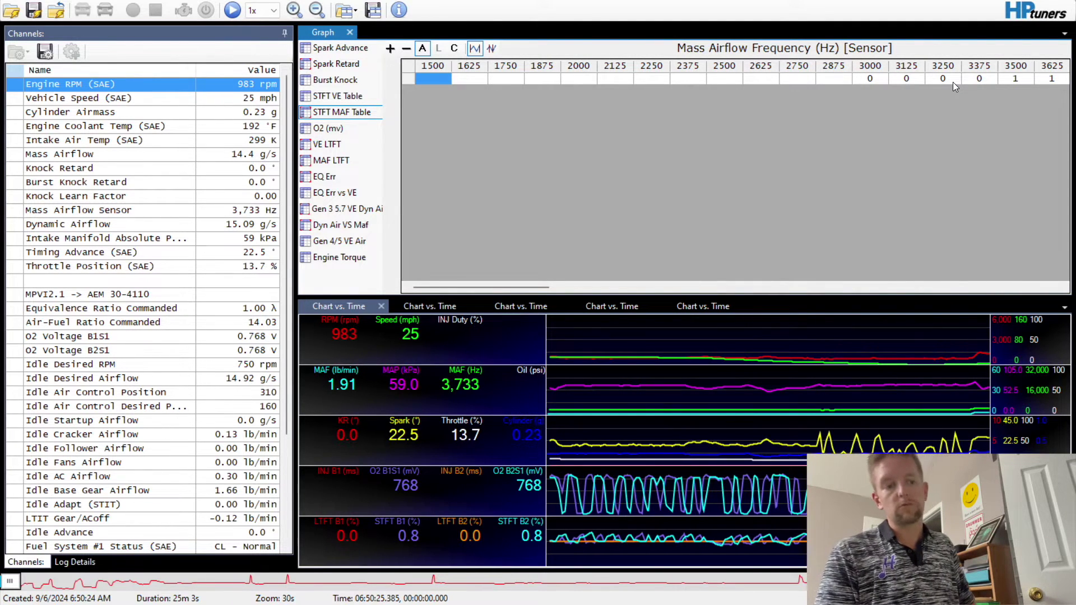
Select both Short Term Fuel Trim channels, plus Idle Advance and Fuel System #1 Status.
scroll(254, 370, "down", 4)
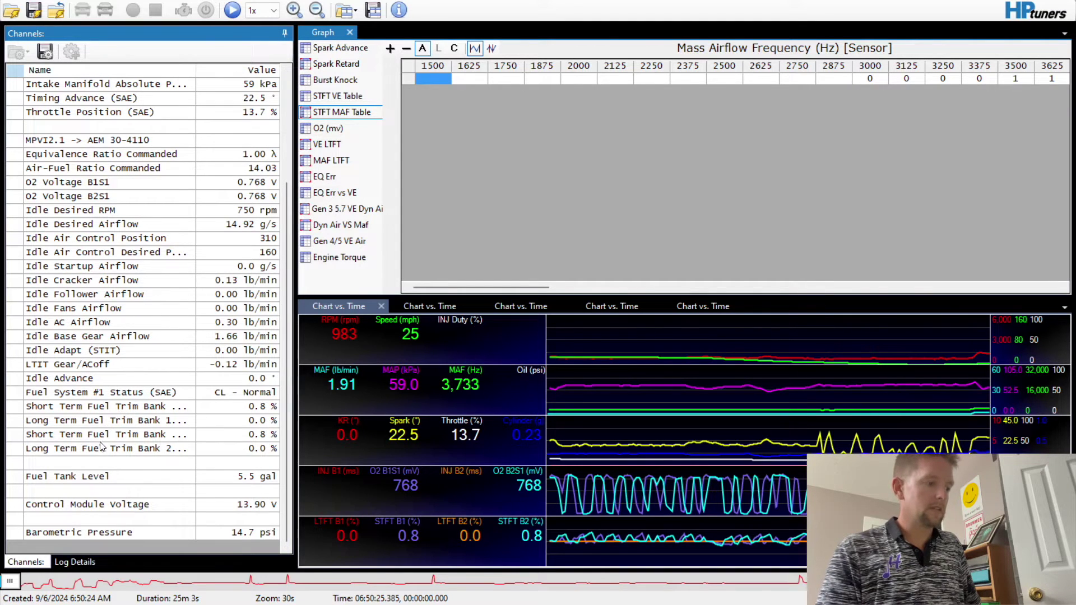
left_click(94, 411)
left_click(92, 432)
left_click(100, 411, "ctrl")
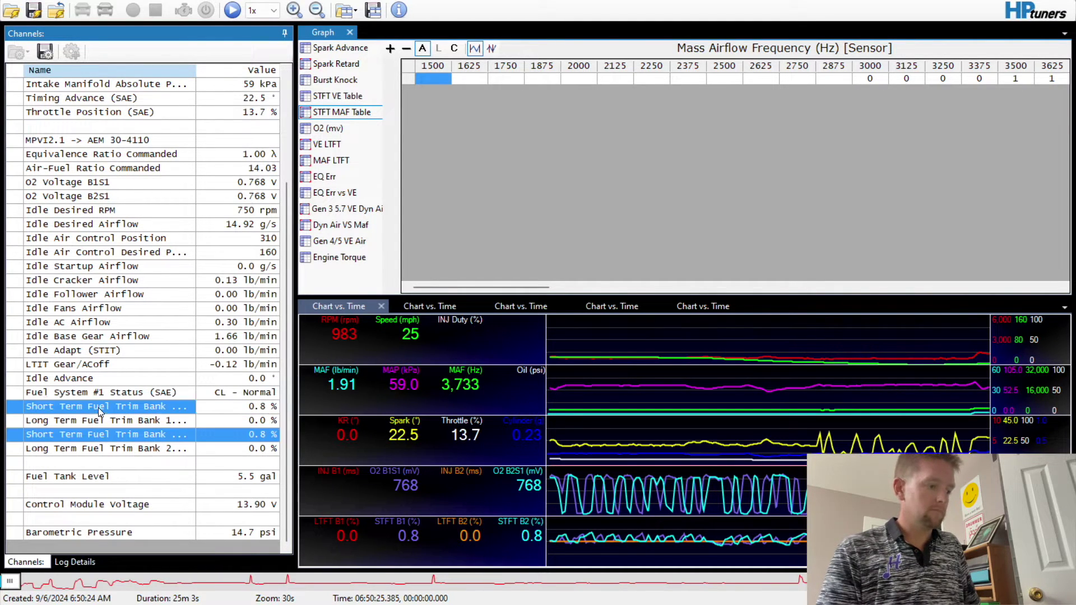
left_click(99, 412)
left_click(99, 437)
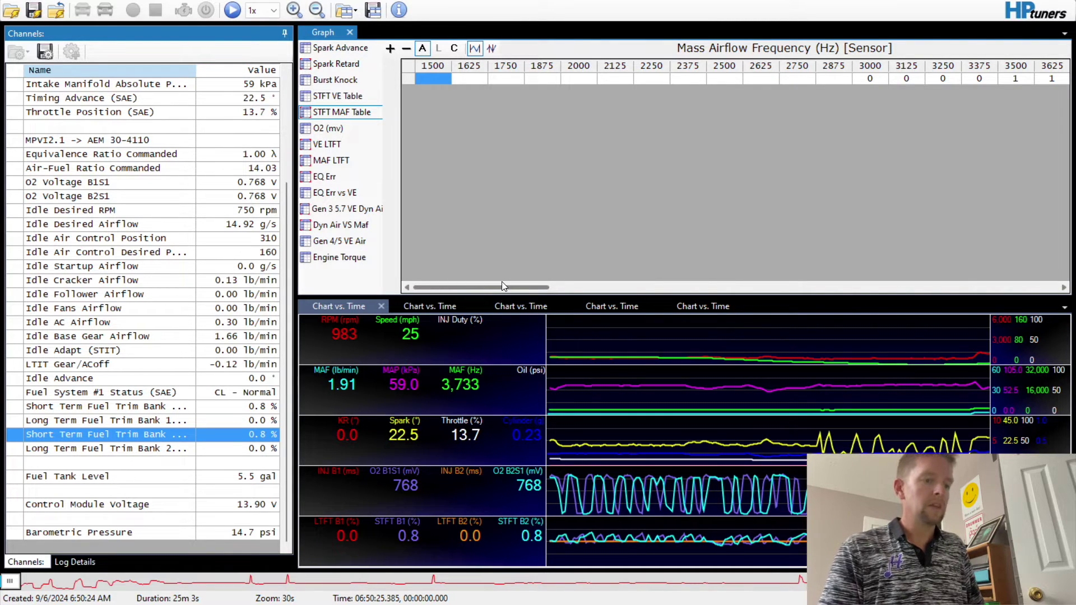
left_click(163, 381)
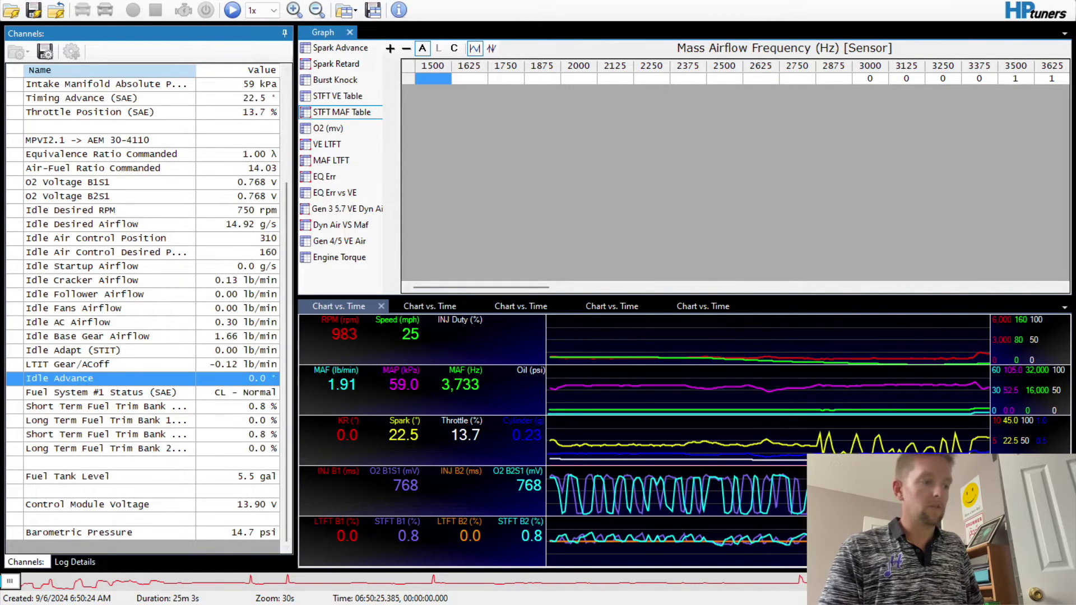
left_click(132, 394)
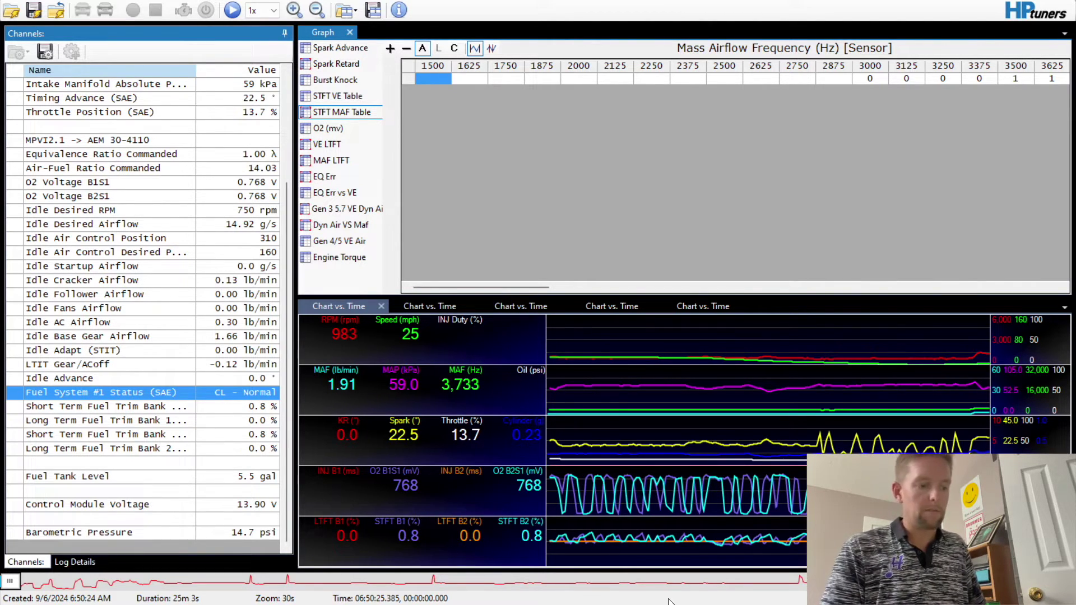
Move playback to 00:00:03.987 and scroll the trim table to the 6000–8125 Hz columns.
mouse_move(745, 604)
left_click(606, 399)
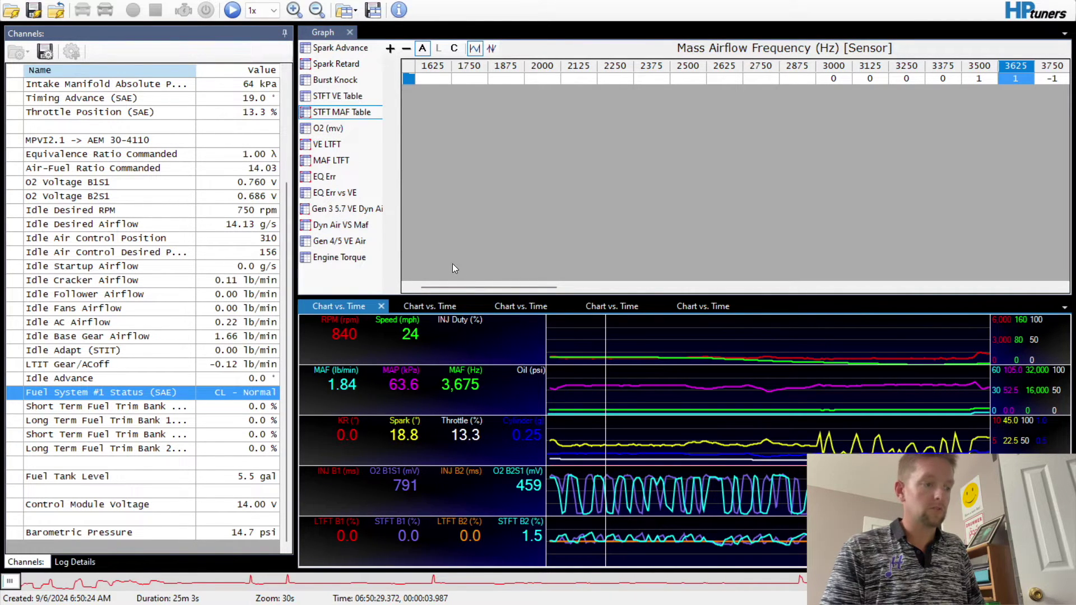
left_click_drag(460, 287, 659, 317)
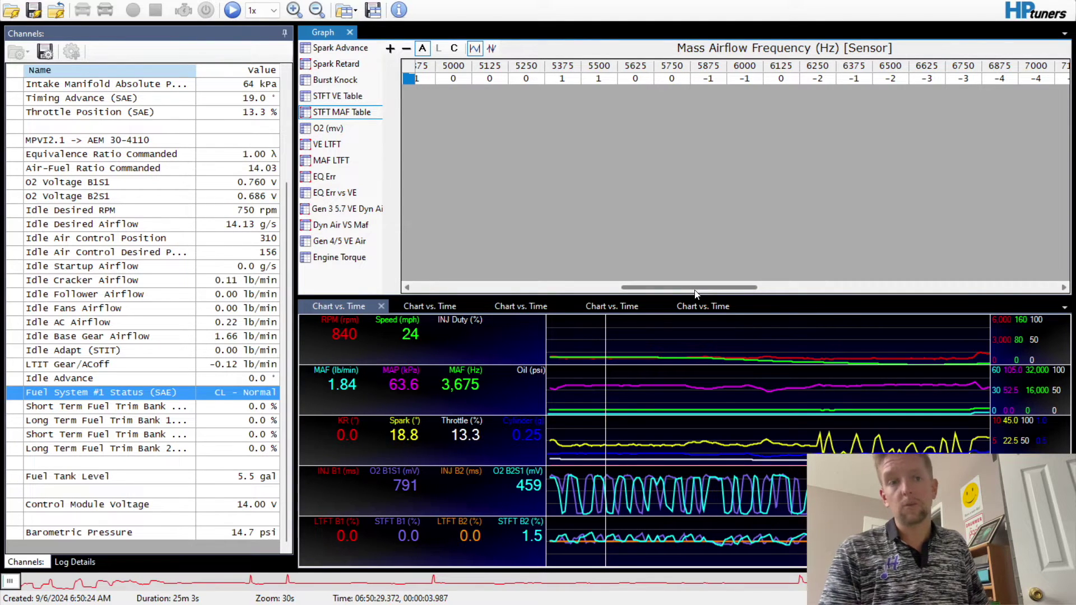
left_click_drag(692, 287, 760, 287)
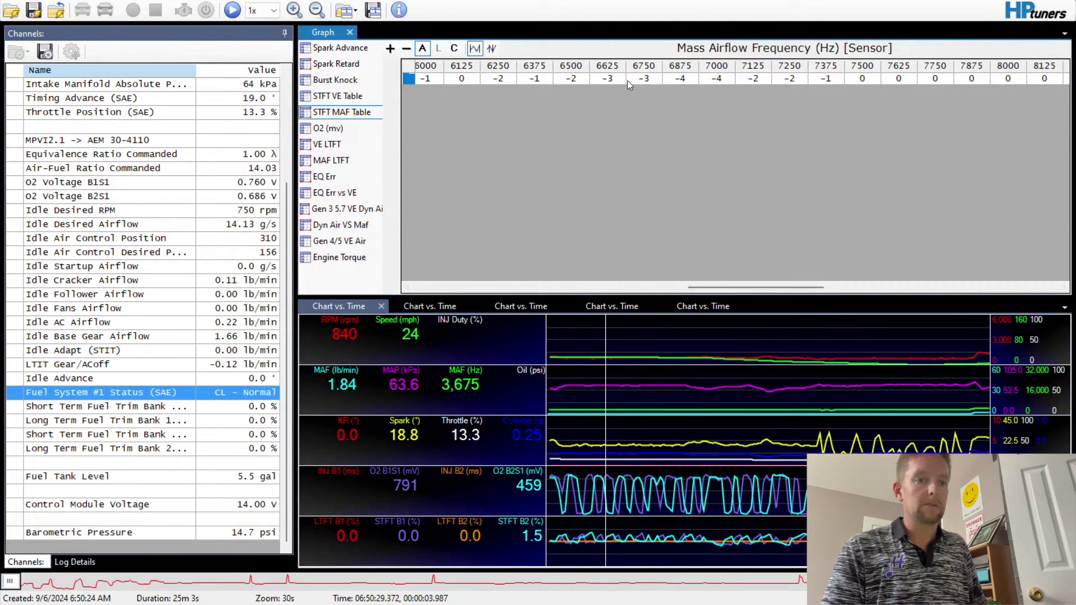
right_click(610, 78)
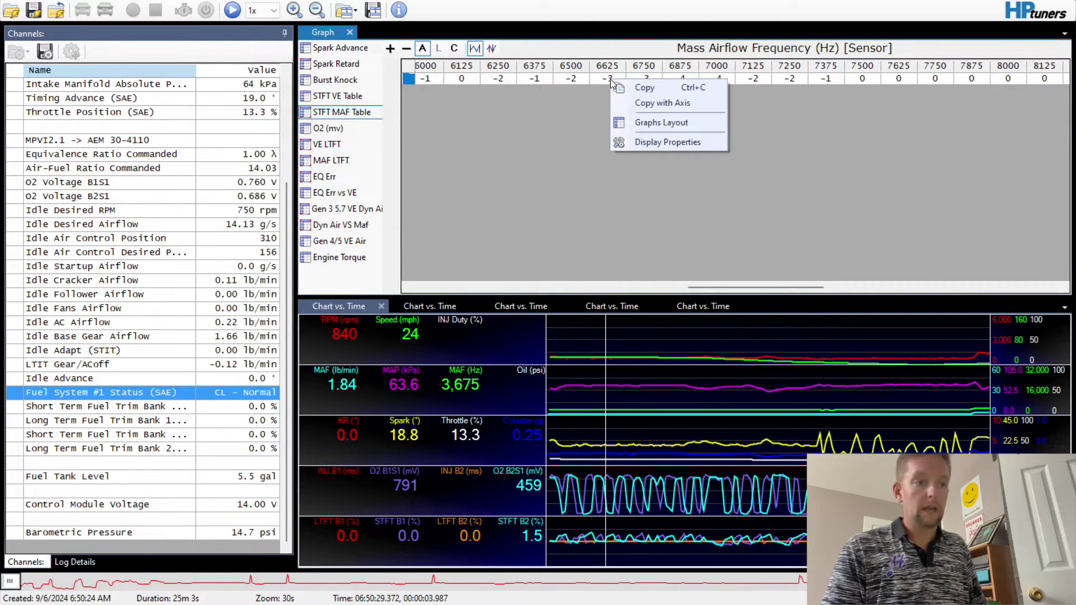
Set the STFT MAF Table's shading high value to 25 with red colour.
left_click(634, 123)
left_click(577, 168)
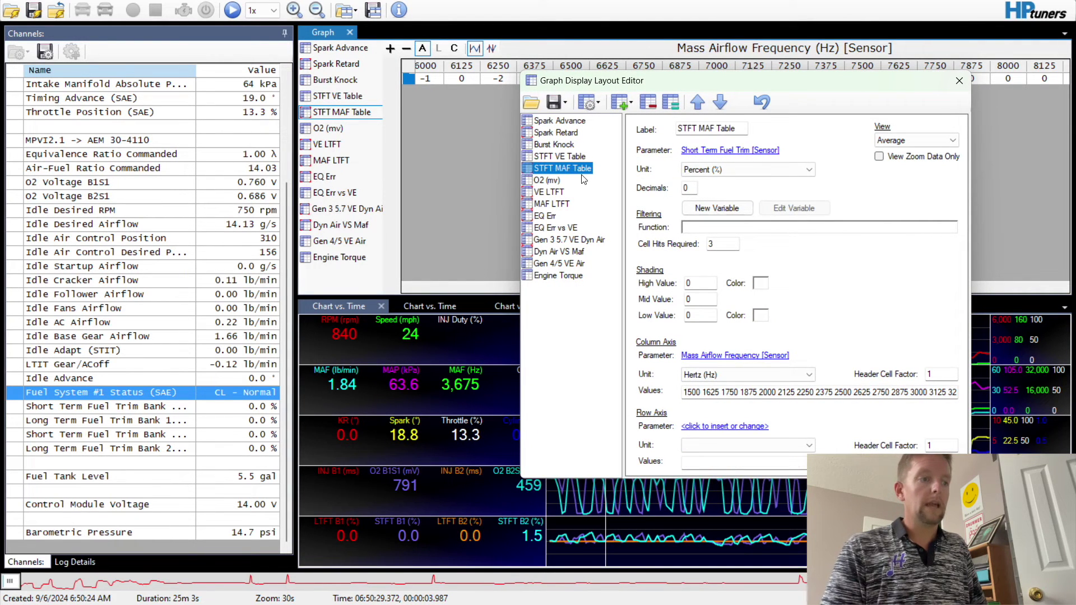
double_click(707, 284)
type("25")
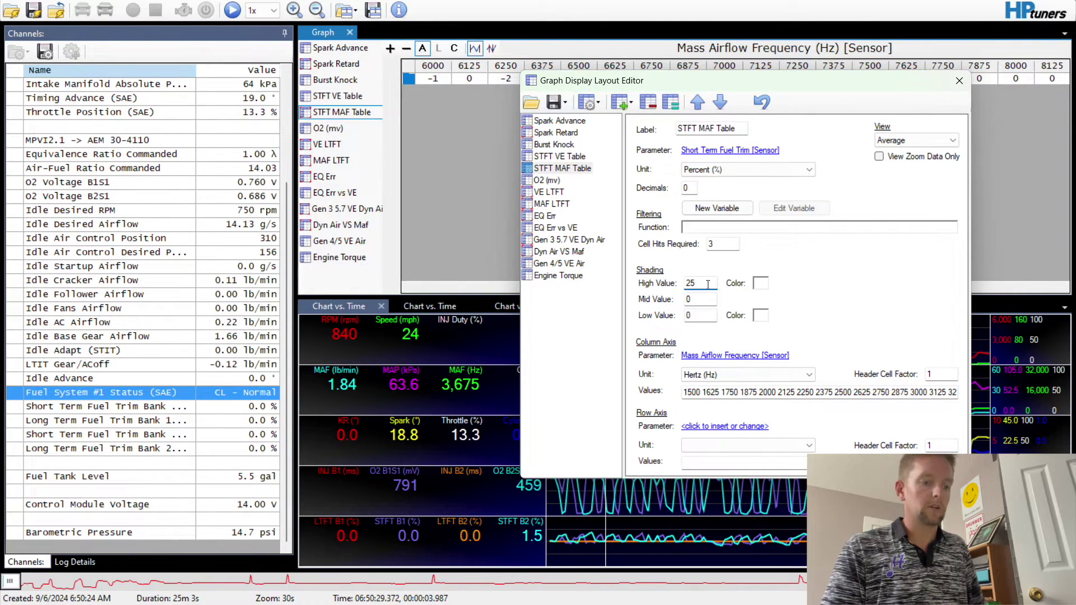
left_click(763, 284)
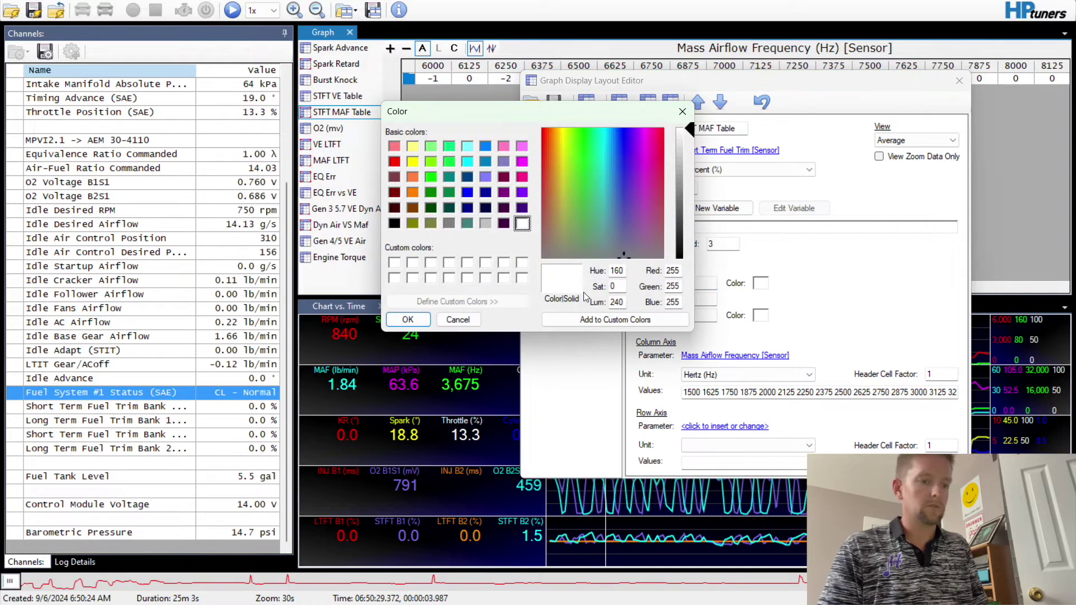
left_click(394, 163)
left_click(408, 320)
Set the shading low value to -25 with bright green colour and close the editor.
double_click(712, 315)
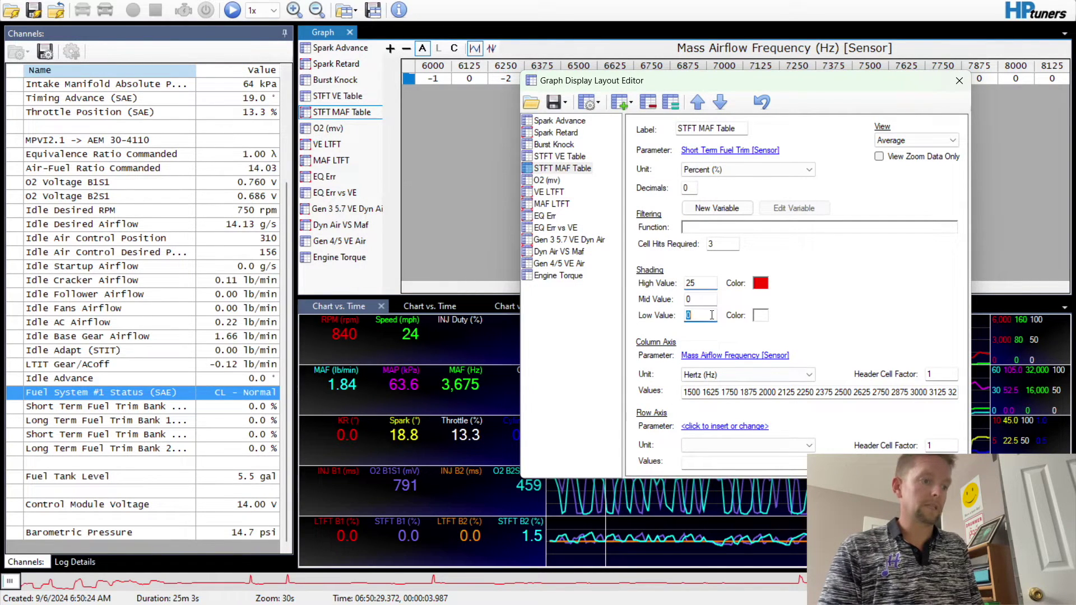
type("-25")
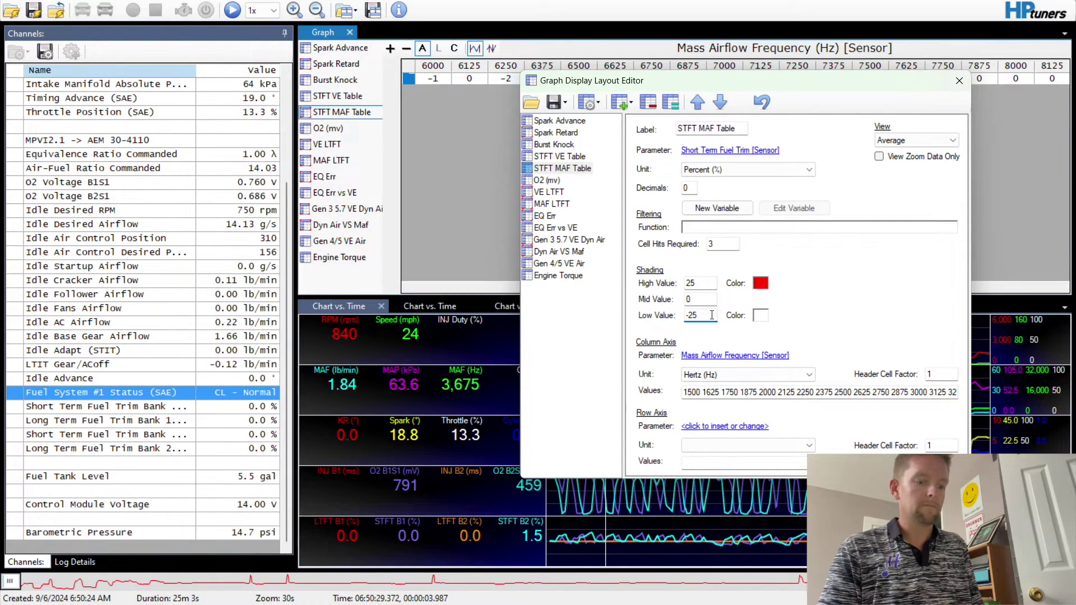
left_click(761, 315)
left_click(431, 180)
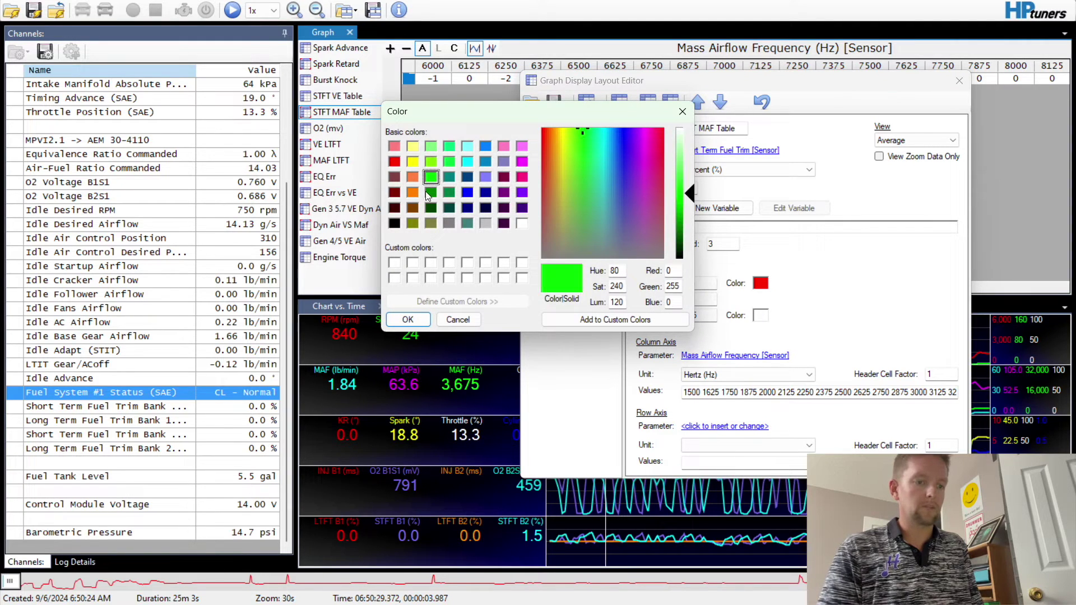
left_click(408, 319)
left_click(959, 81)
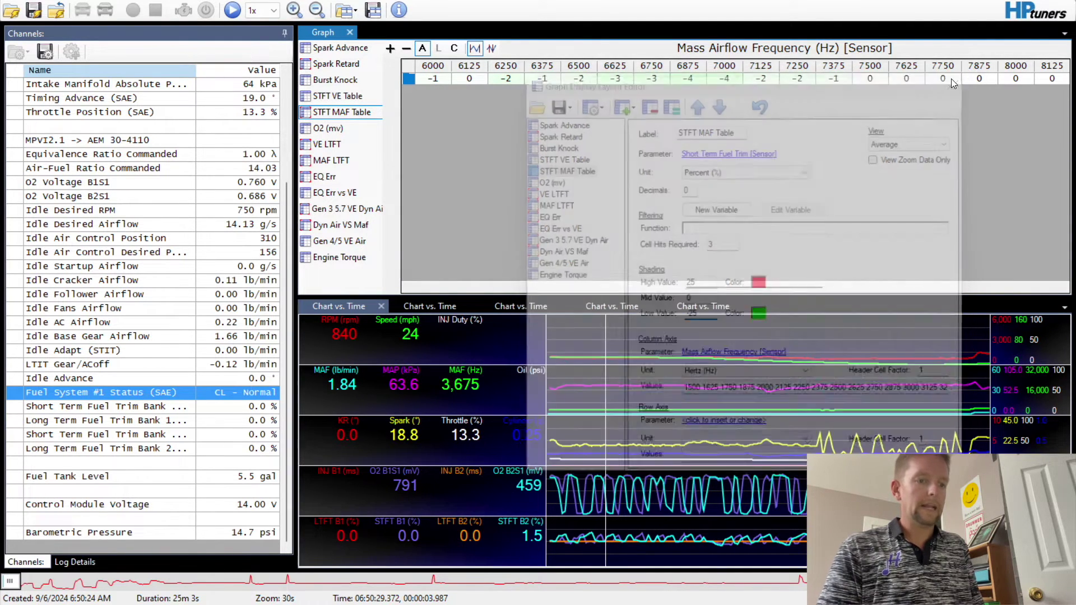
Scrub later into the log and review the short-term trims across the MAF columns.
left_click_drag(392, 582, 102, 582)
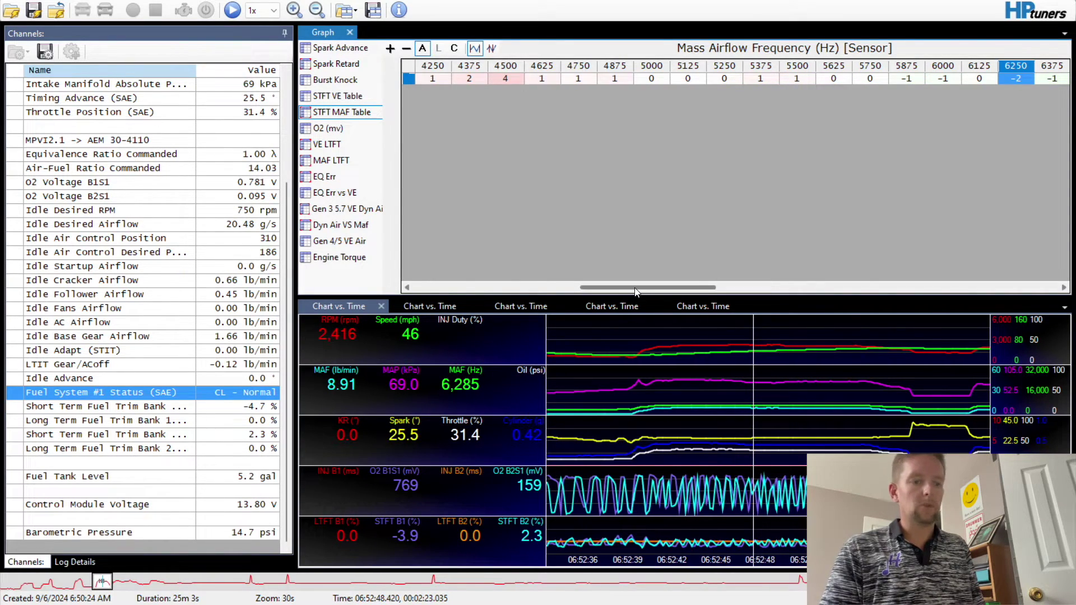
left_click_drag(636, 287, 737, 291)
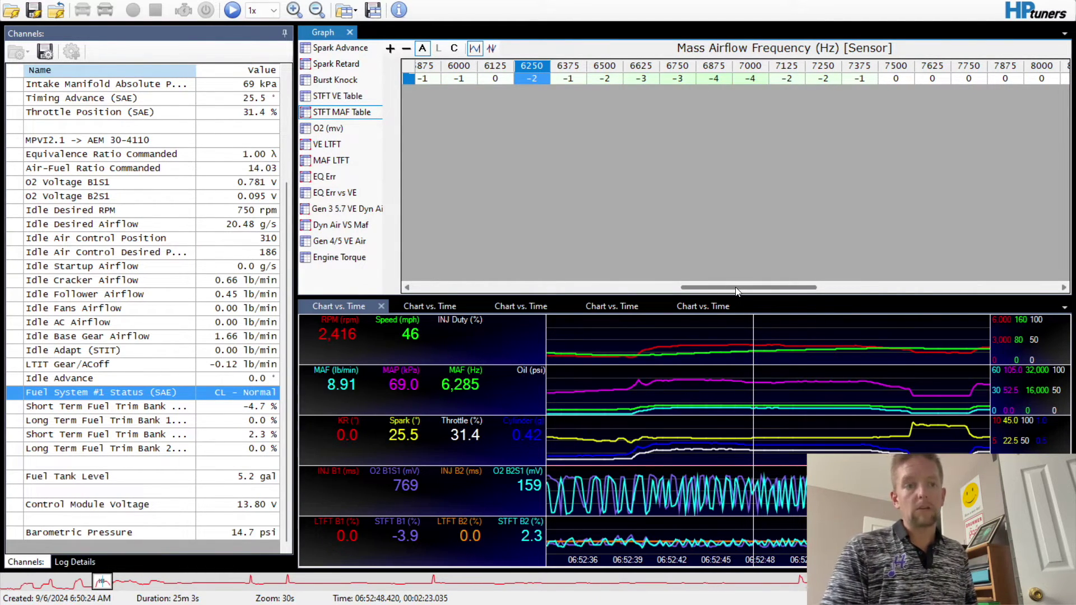
left_click_drag(737, 291, 794, 281)
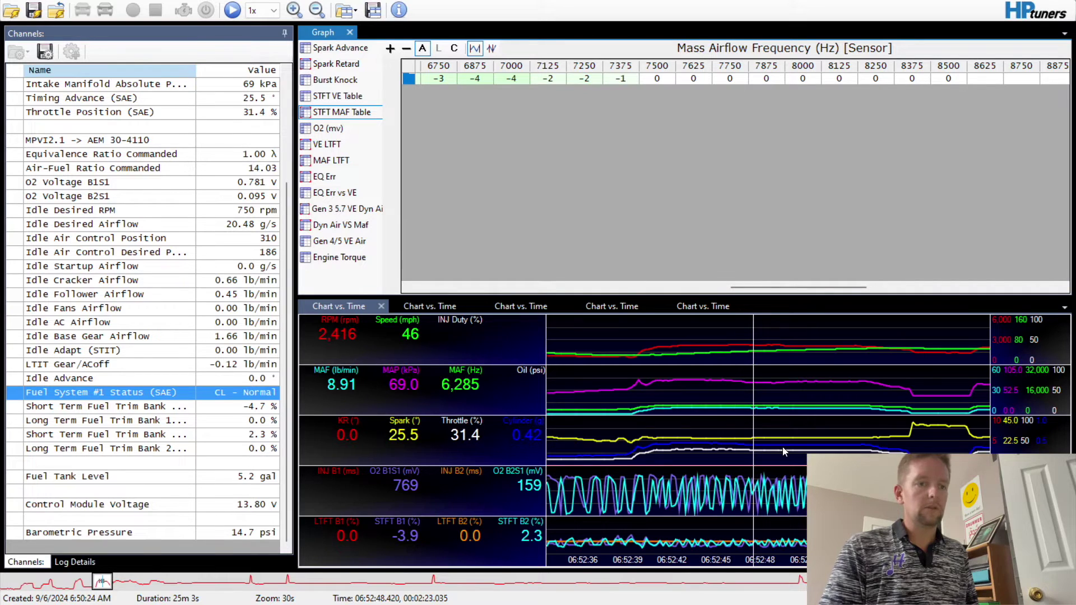
left_click(245, 586)
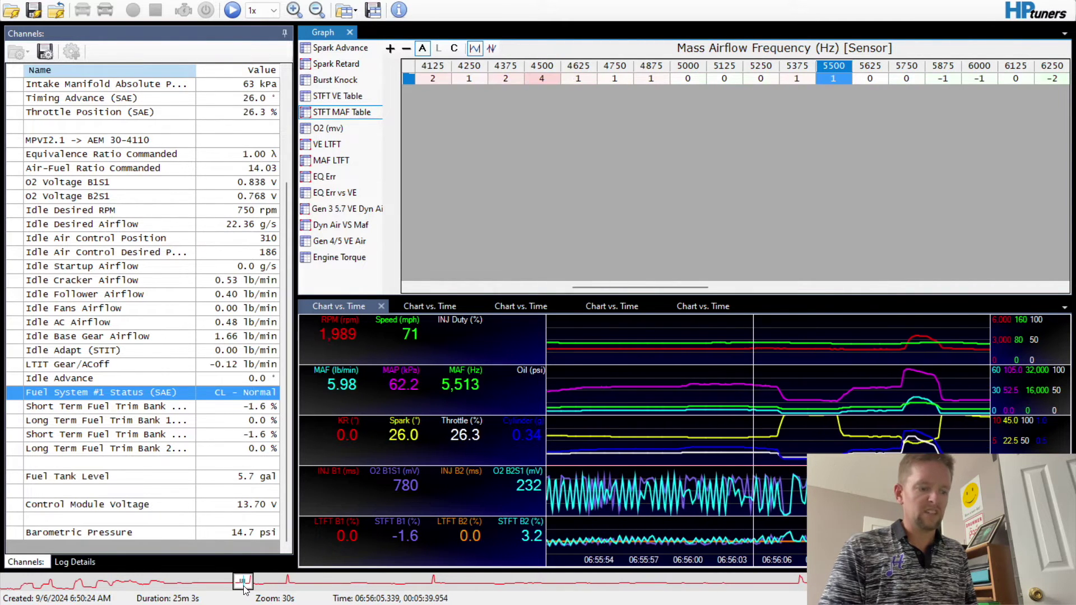
left_click_drag(244, 586, 251, 587)
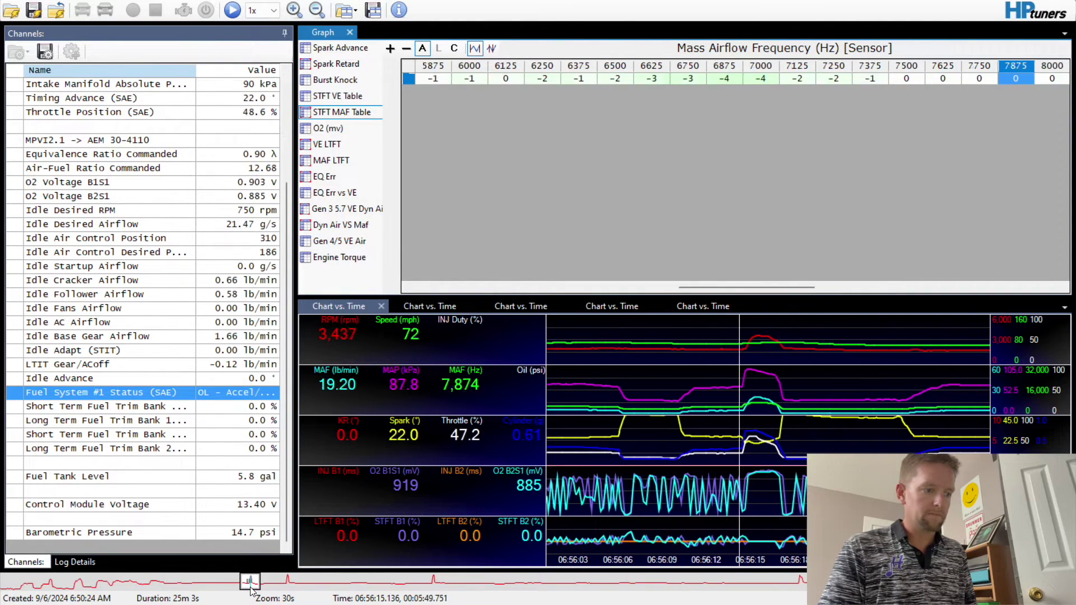
left_click(783, 388)
left_click_drag(784, 388, 759, 387)
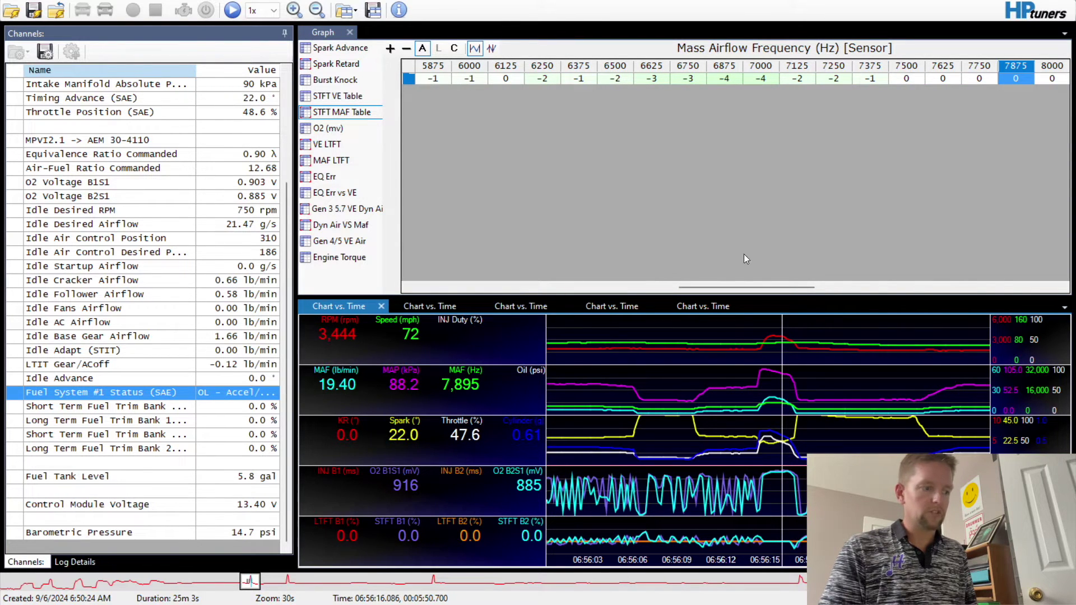
Select the STFT MAF Table trim row from the 7375 Hz cell leftward for copying.
scroll(785, 283, "left", 2)
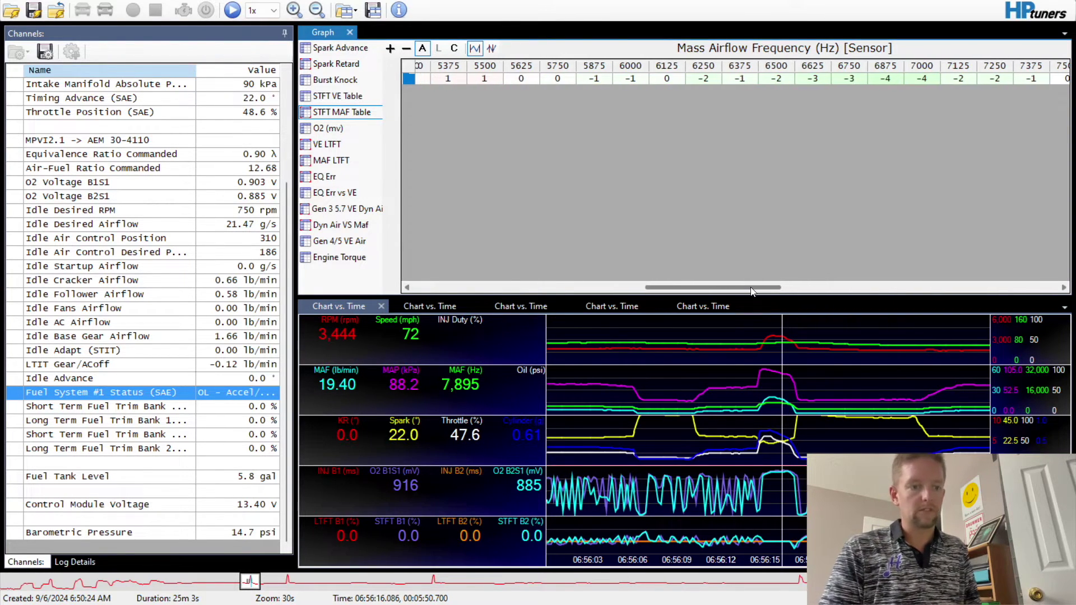
left_click_drag(894, 79, 642, 80)
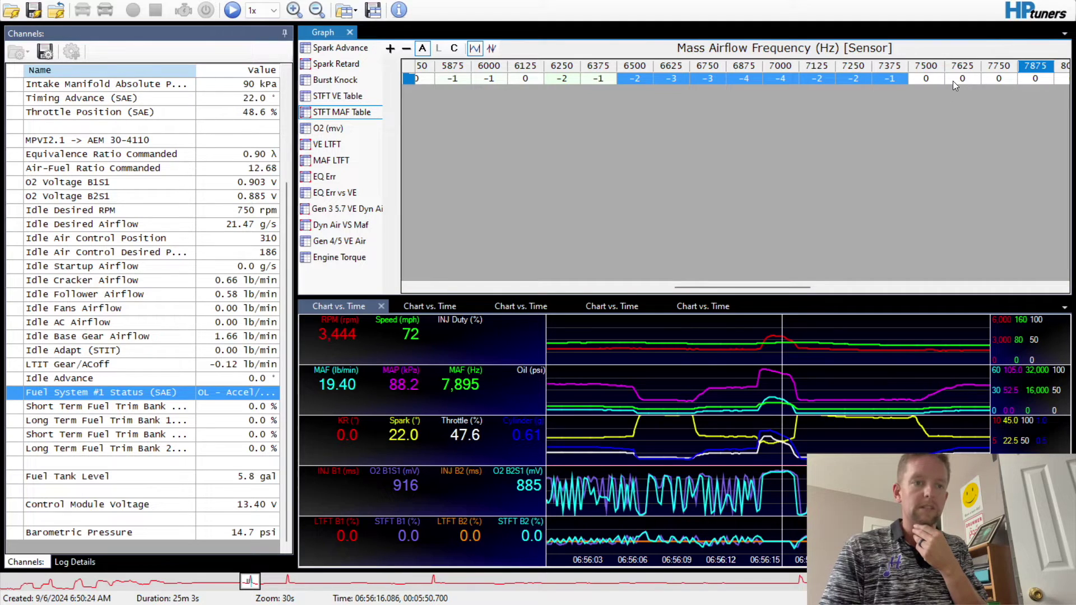
left_click(892, 83)
left_click_drag(896, 79, 308, 71)
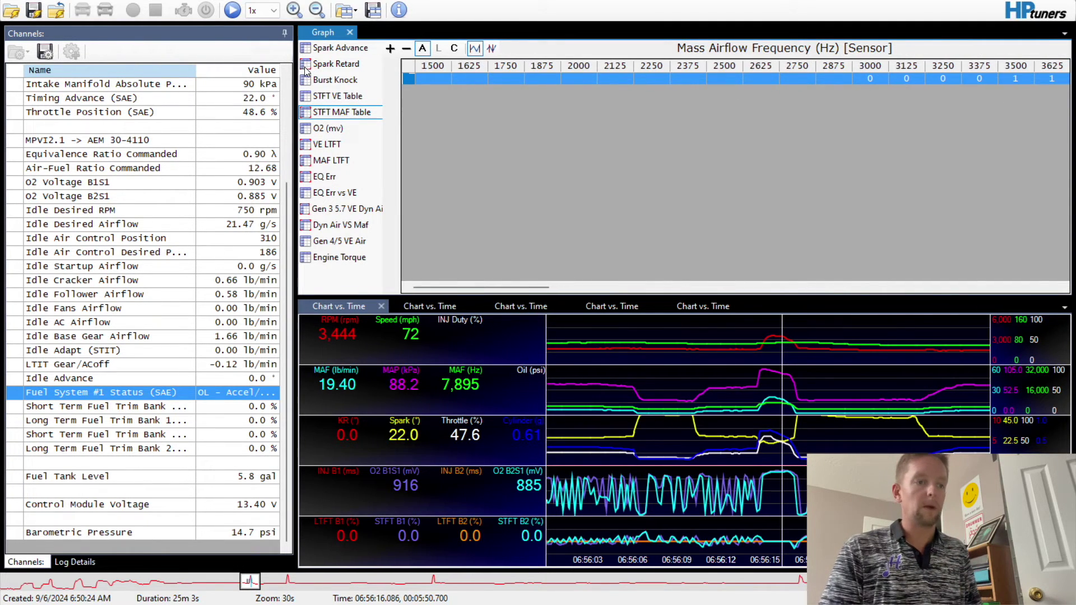
Copy the short-term trim row and paste it onto the Airflow row with Multiply by % - Half.
right_click(429, 81)
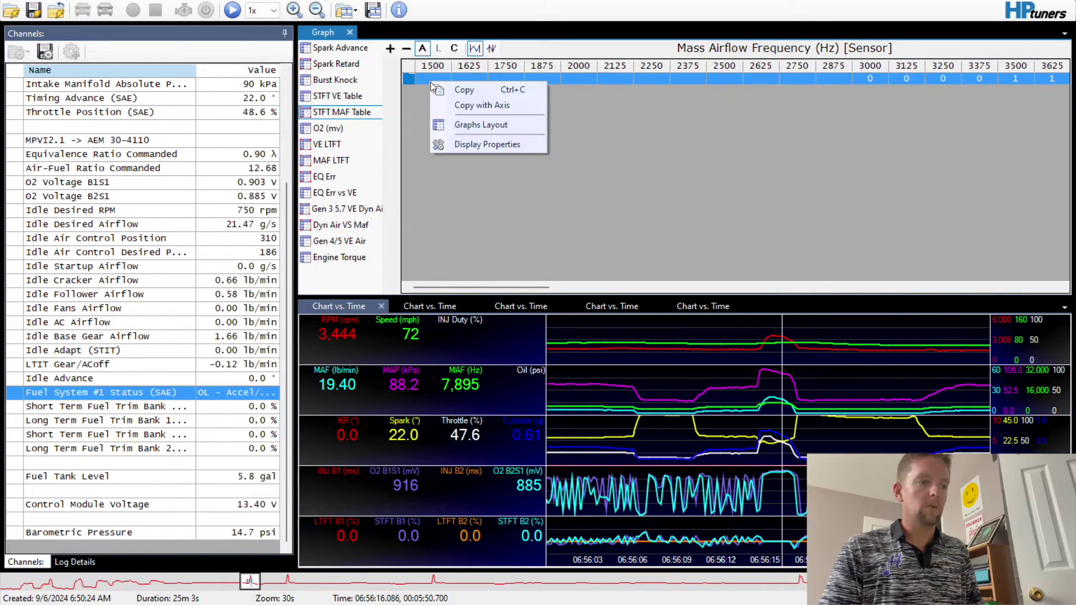
left_click(456, 105)
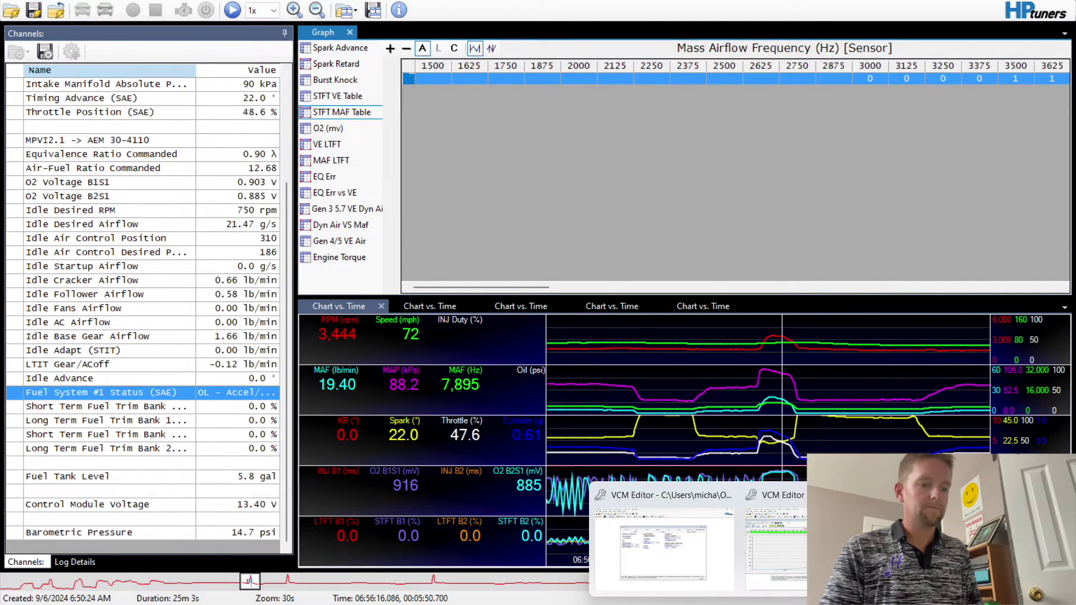
left_click(695, 555)
left_click_drag(255, 163, 66, 147)
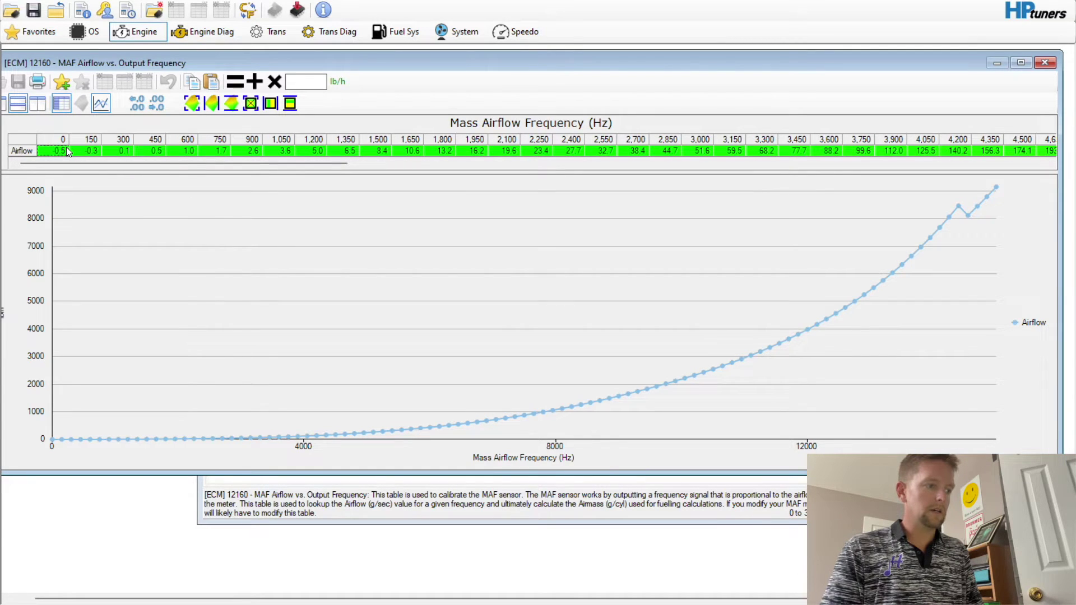
right_click(67, 147)
mouse_move(122, 205)
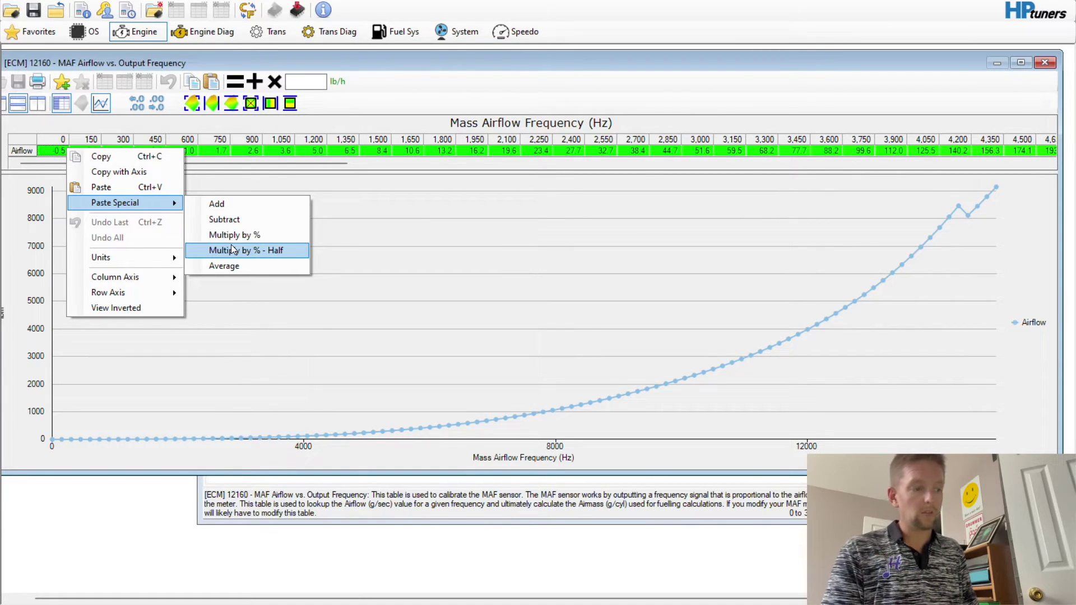
left_click(243, 247)
Check the 4,050 Hz airflow point and make the airflow graph taller.
left_click_drag(332, 163, 402, 165)
left_click(307, 370)
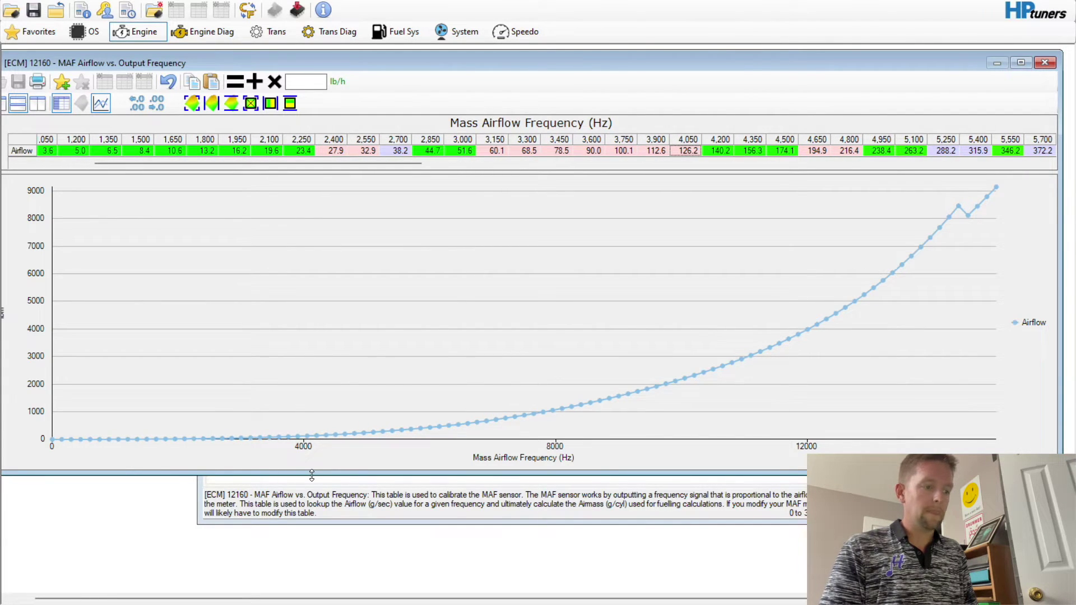
mouse_move(312, 475)
left_mouse_down()
mouse_move(302, 550)
mouse_move(305, 485)
mouse_move(324, 492)
left_mouse_up()
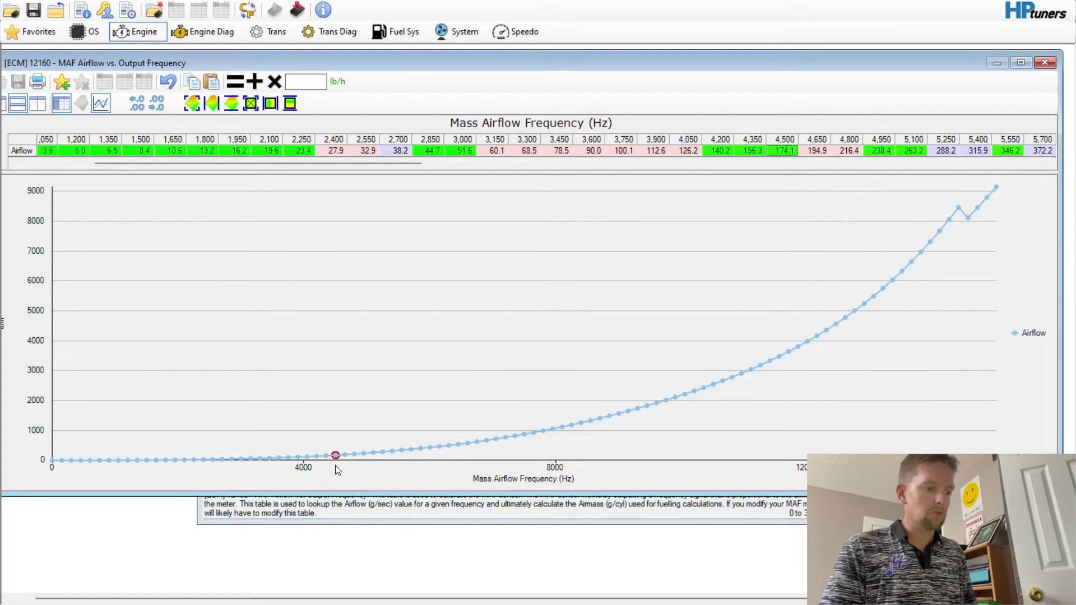
Interpolate airflow 2,250–2,700 Hz, then trial-drag 6,150 Hz into a spike and 7,950 Hz to zero.
left_click_drag(285, 151, 385, 152)
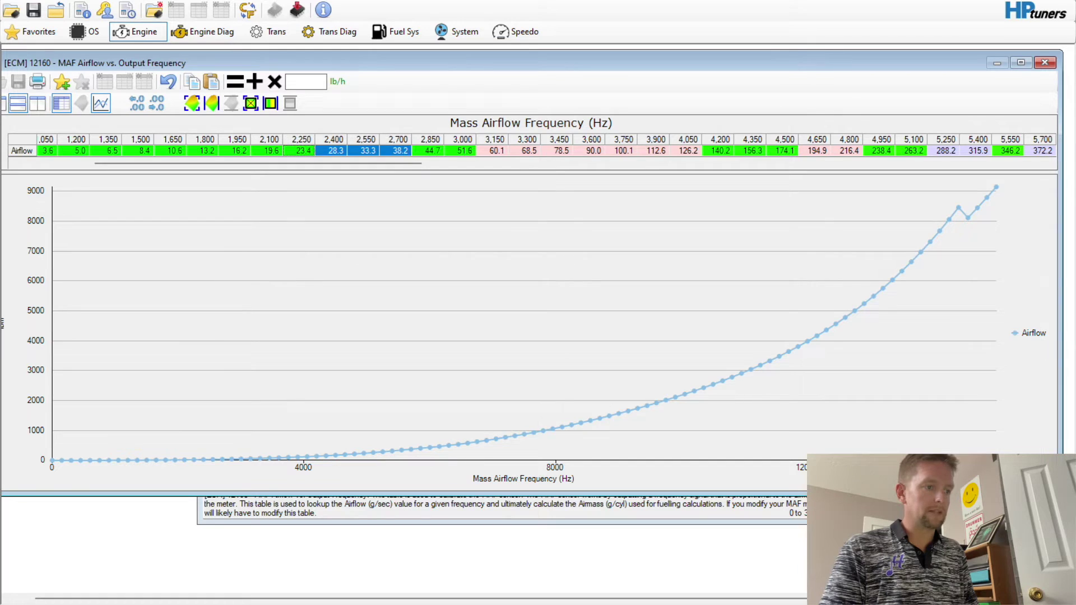
left_click(275, 107)
left_click_drag(442, 458, 442, 443)
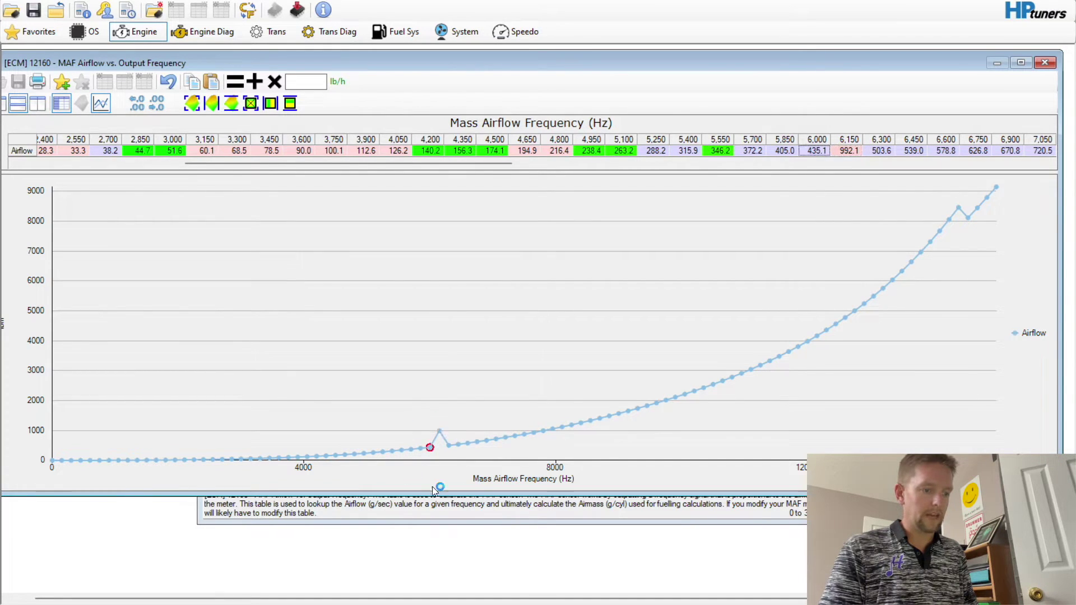
left_click_drag(550, 431, 556, 460)
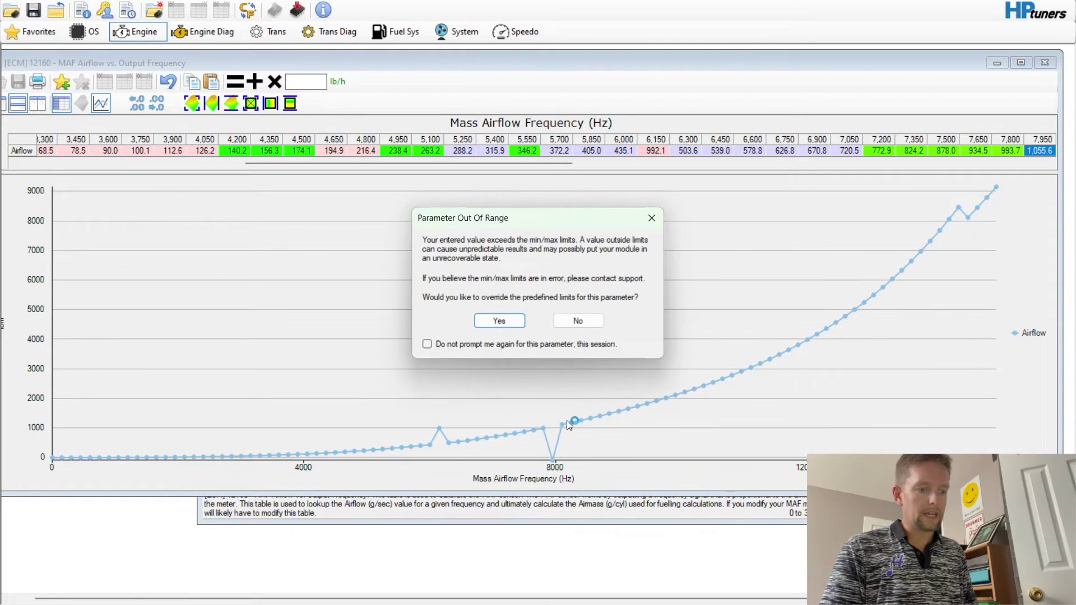
left_click(651, 220)
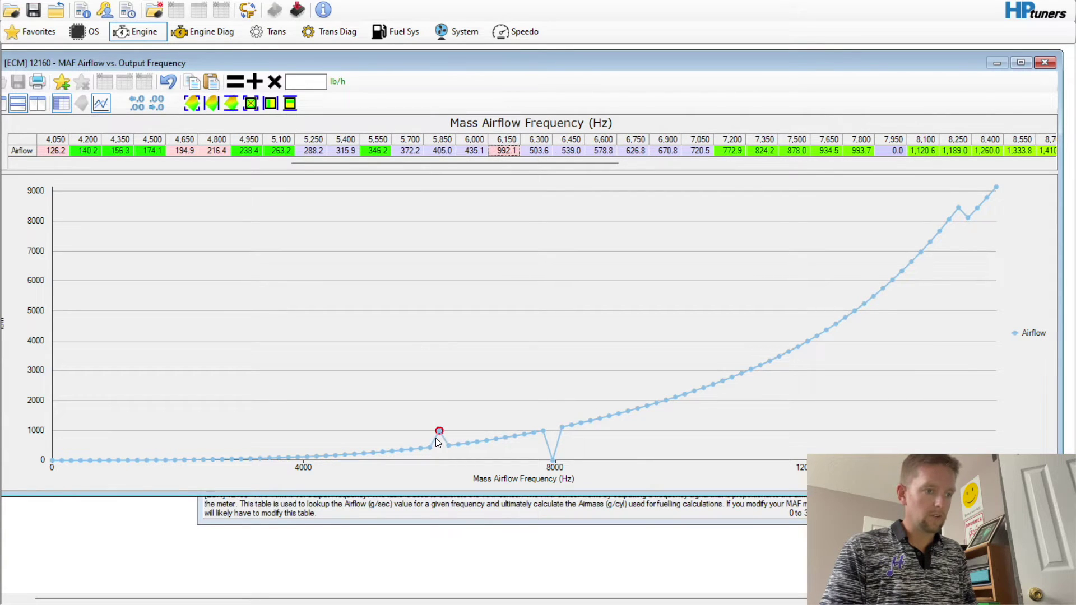
Interpolate 5,850–6,300 Hz, undo the last three edits with Undo Last, and close the table.
left_click_drag(431, 153, 539, 153)
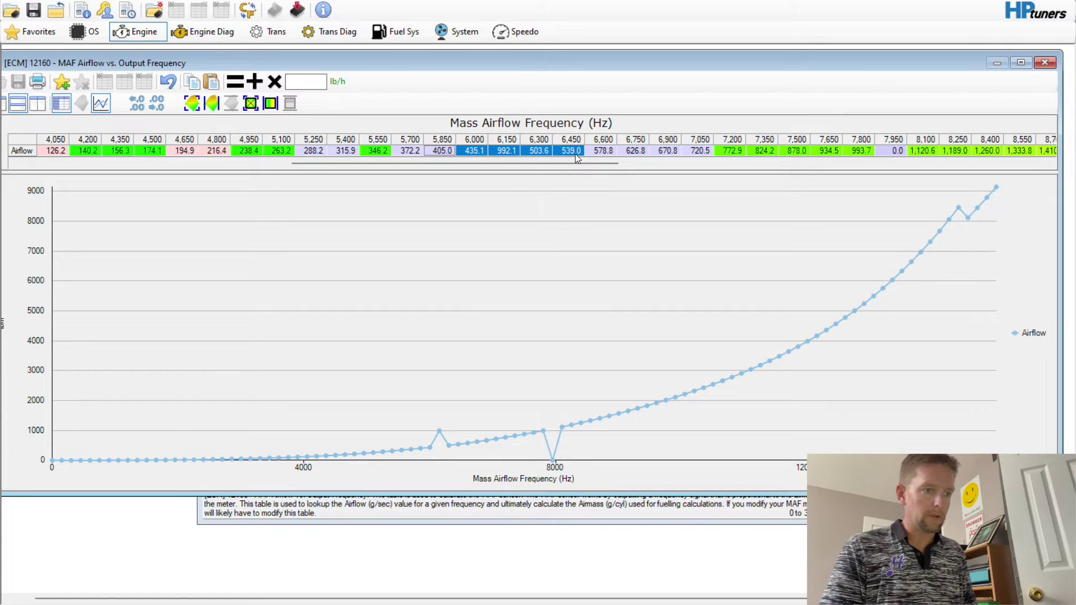
left_click(271, 103)
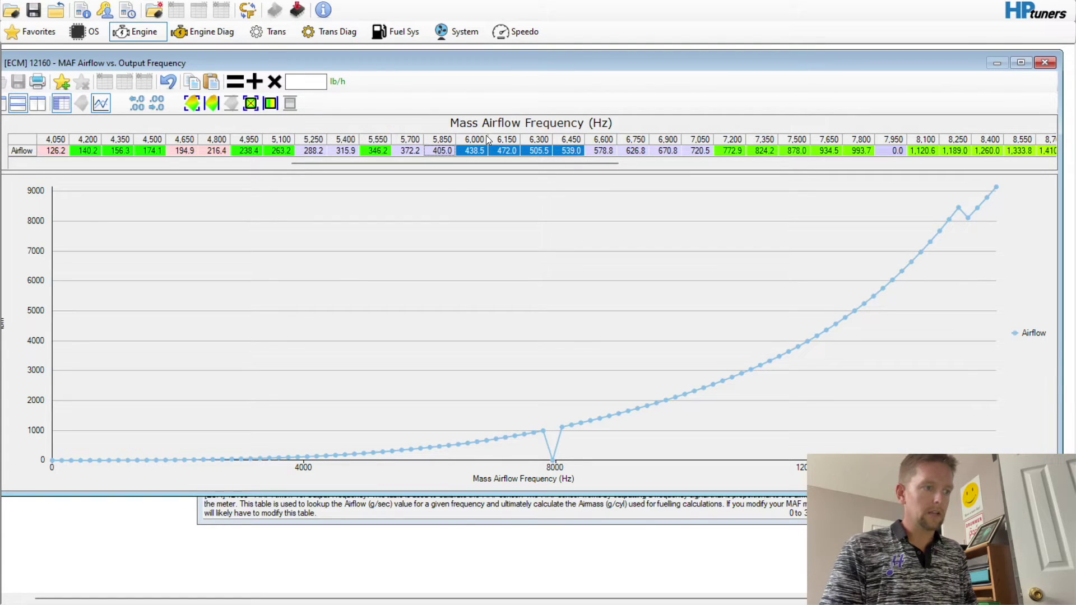
left_click(167, 82)
left_click(167, 82)
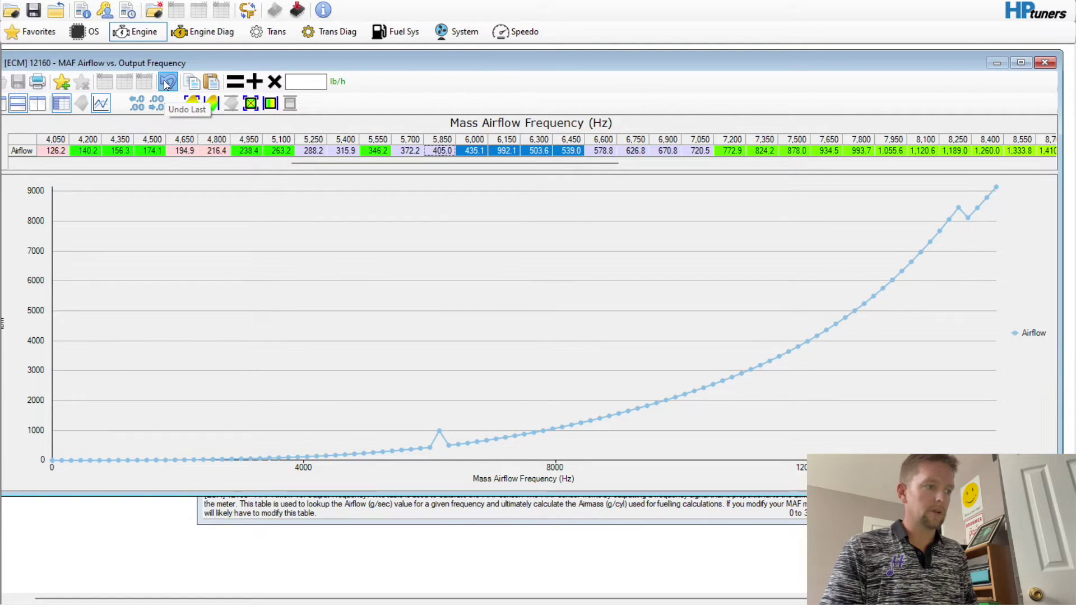
left_click(167, 83)
left_click(1045, 62)
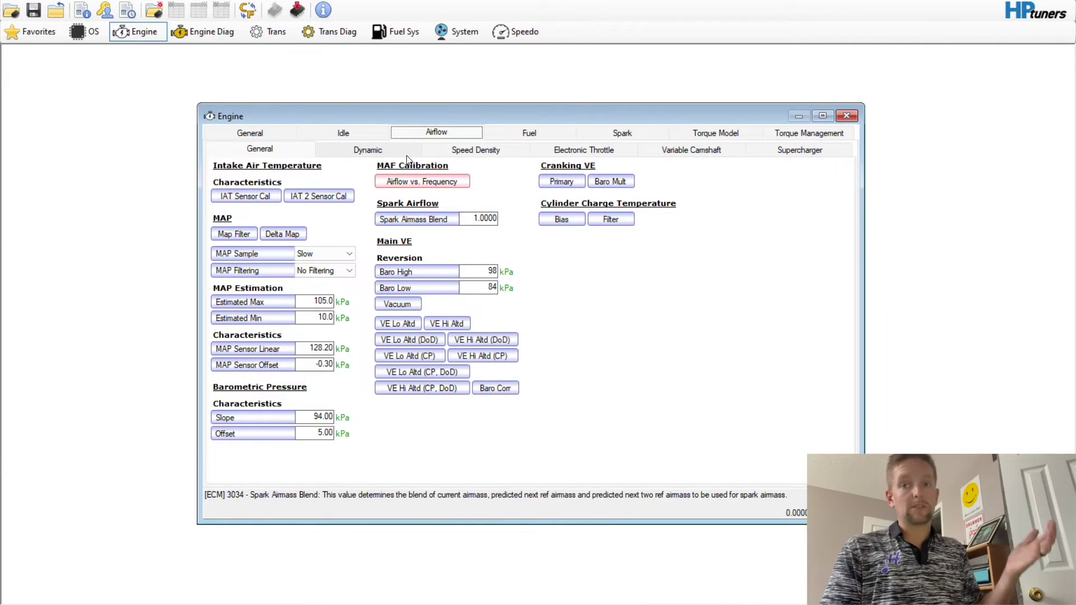
Show the Dynamic Airflow settings and select the 4,000 rpm High RPM Disable value.
left_click(392, 150)
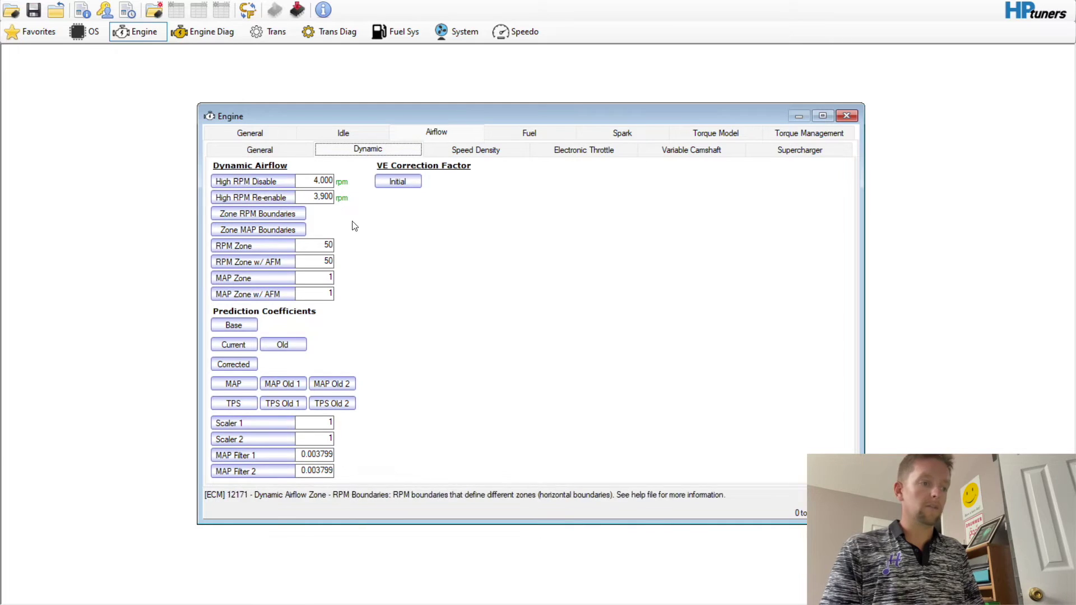
left_click(318, 180)
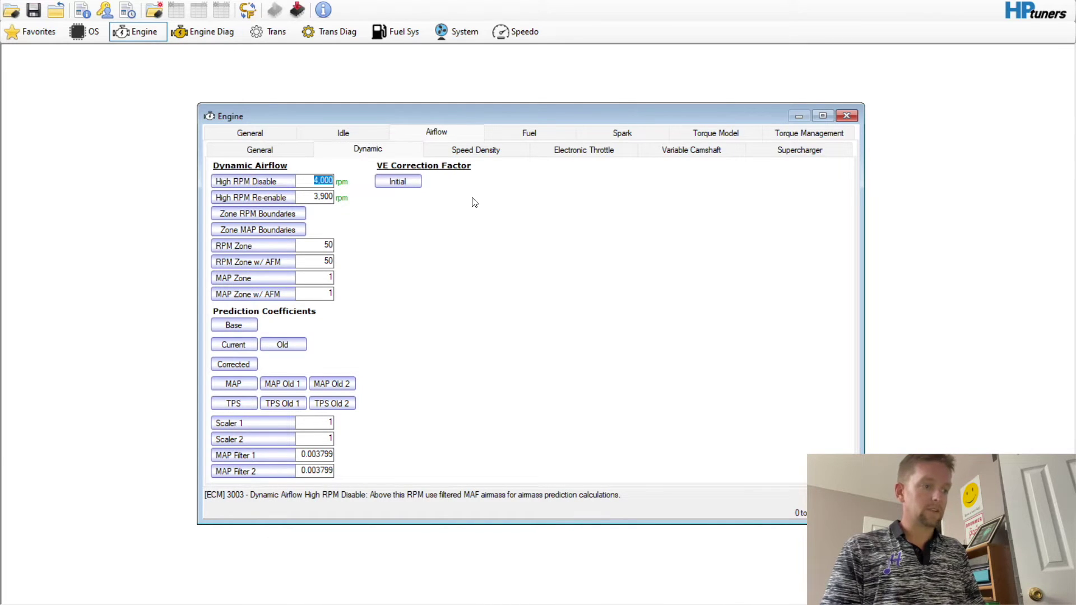
Enter 400 rpm for High RPM Disable and 300 rpm for High RPM Re-enable.
type("400")
key("Tab")
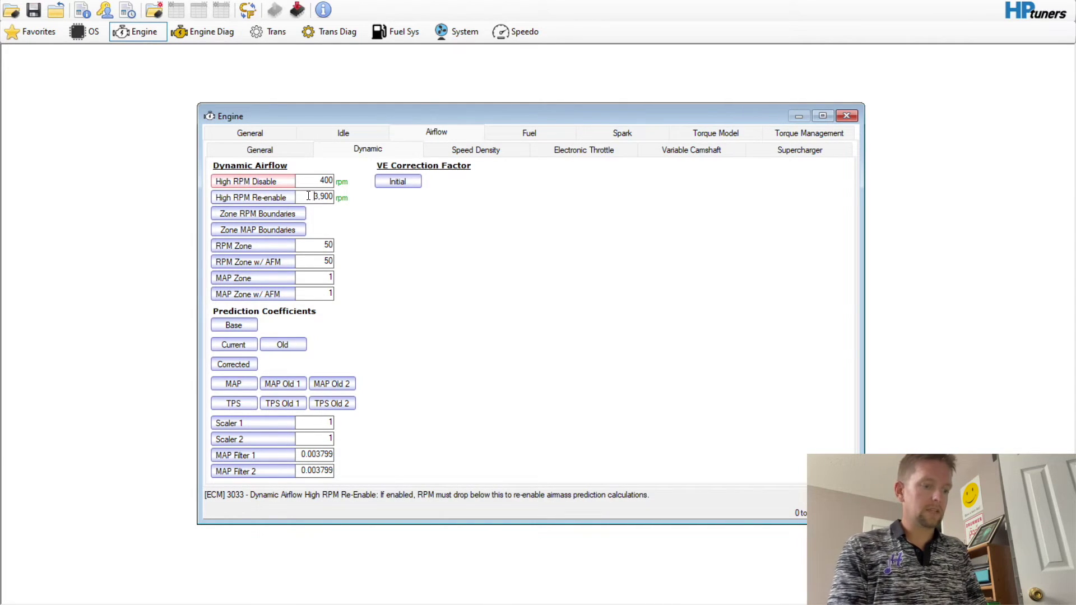
type("30")
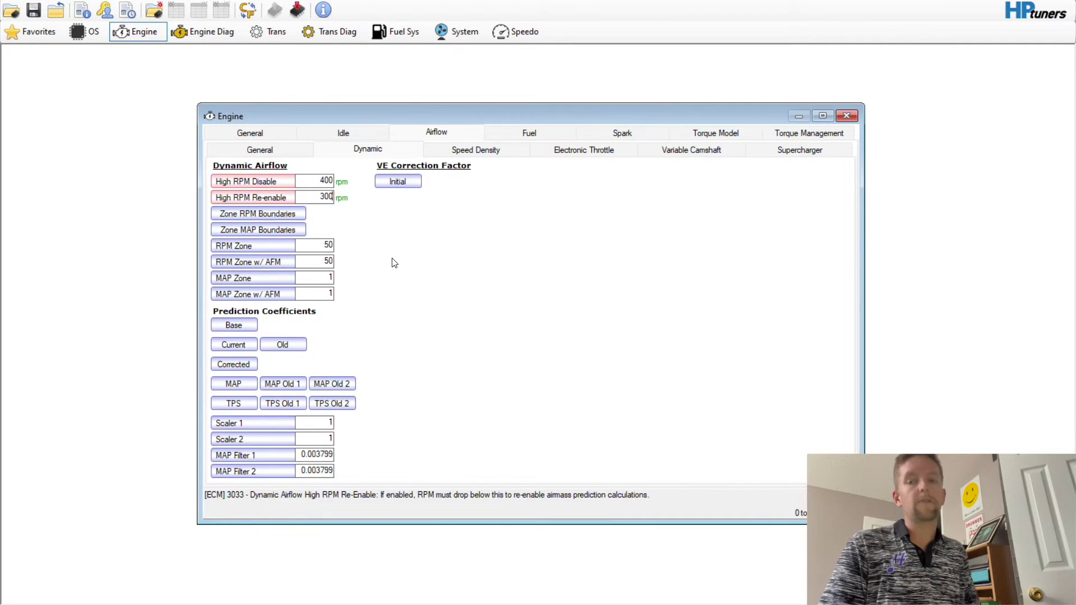
mouse_move(700, 603)
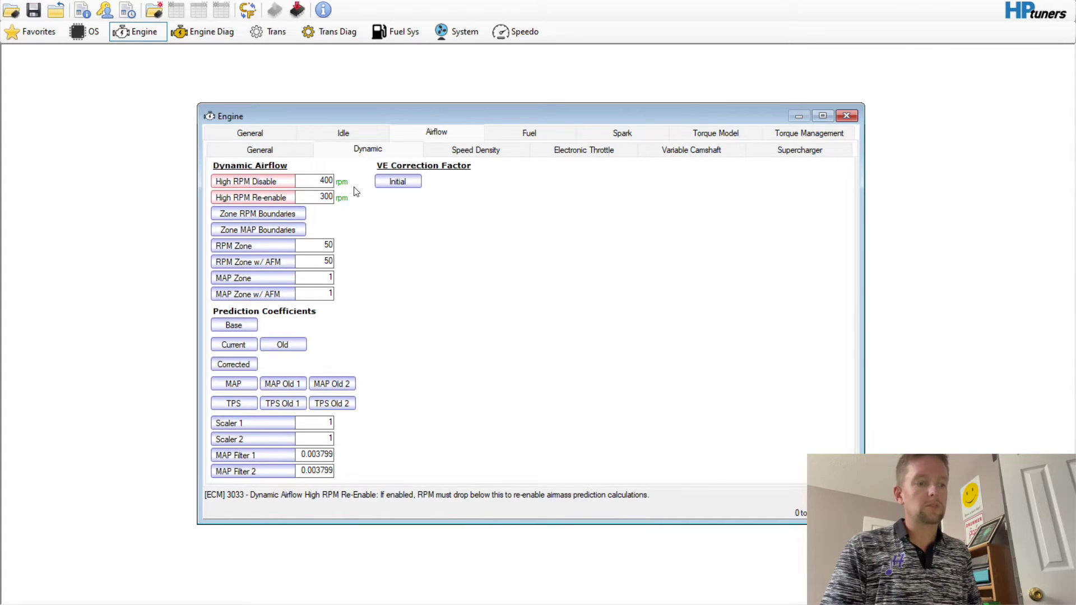
left_click(298, 150)
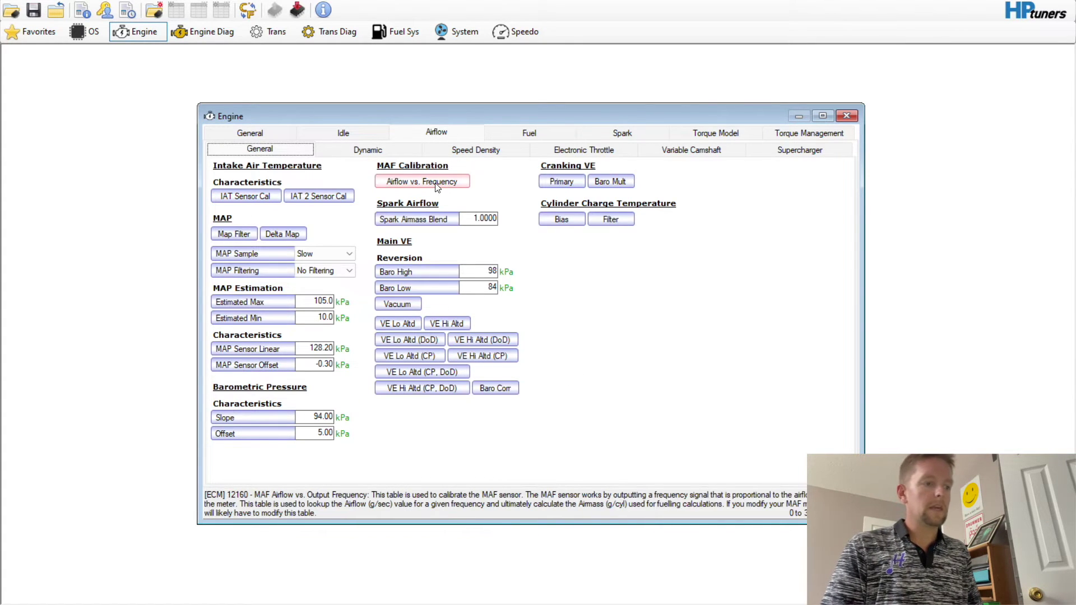
Open both tunes' MAF airflow vs. frequency tables, checking values at 11,850 and 12,000 Hz.
left_click(418, 183)
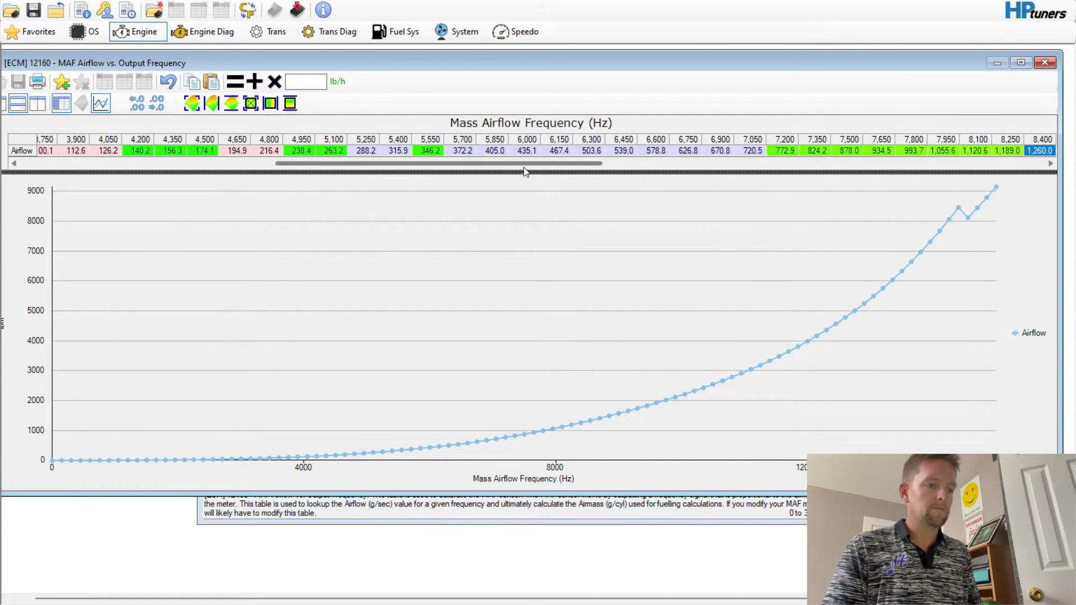
left_click_drag(523, 163, 1047, 159)
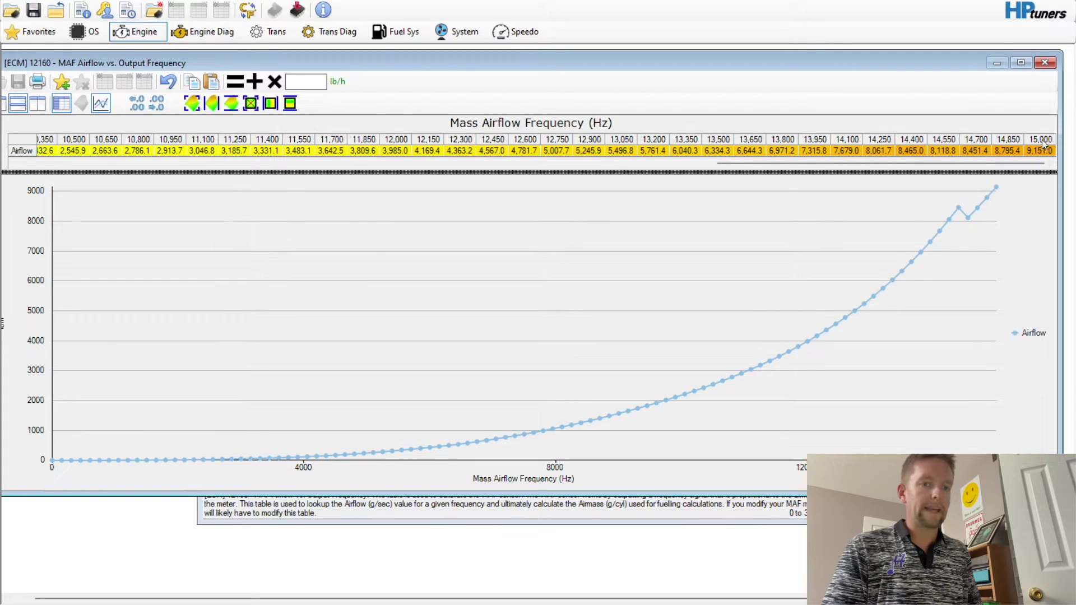
left_click(363, 150)
mouse_move(740, 602)
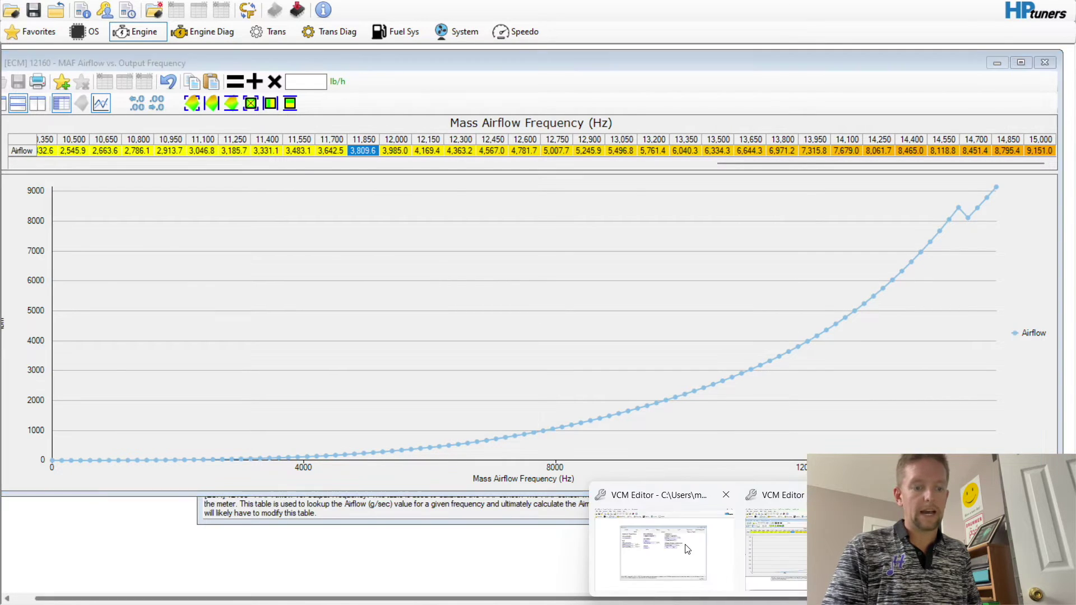
left_click(663, 543)
left_click(415, 180)
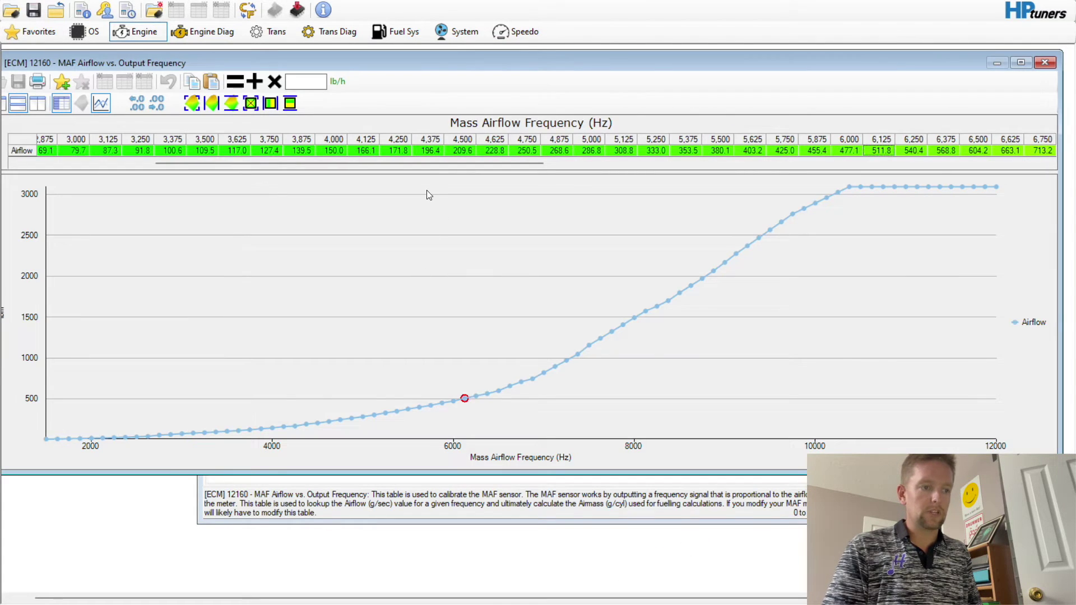
left_click_drag(432, 164, 965, 185)
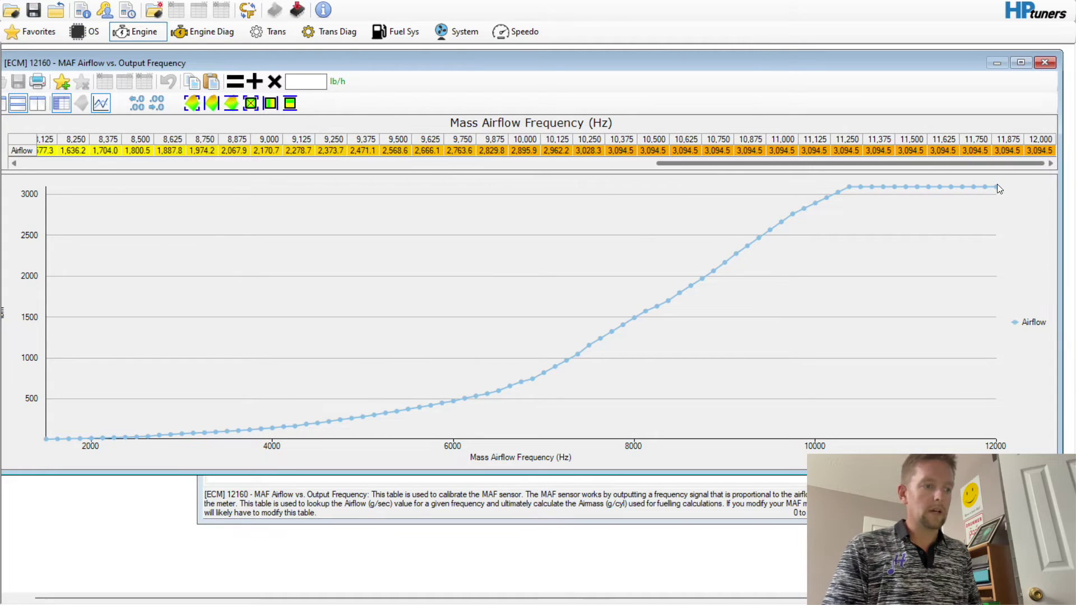
left_click(1040, 152)
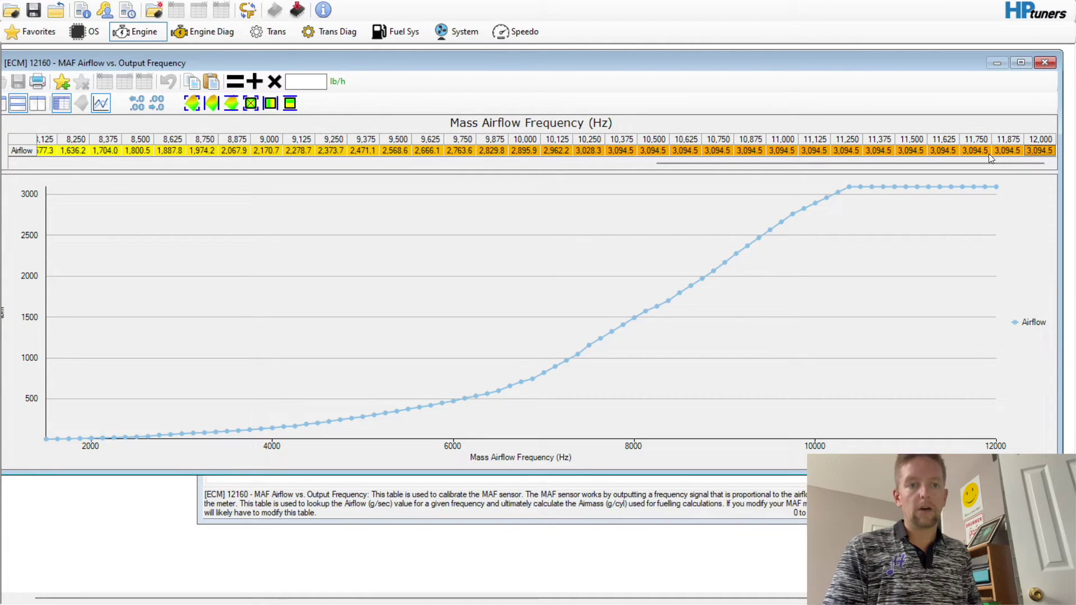
Cycle the airflow value units from lb/min through to g/s.
left_click(340, 82)
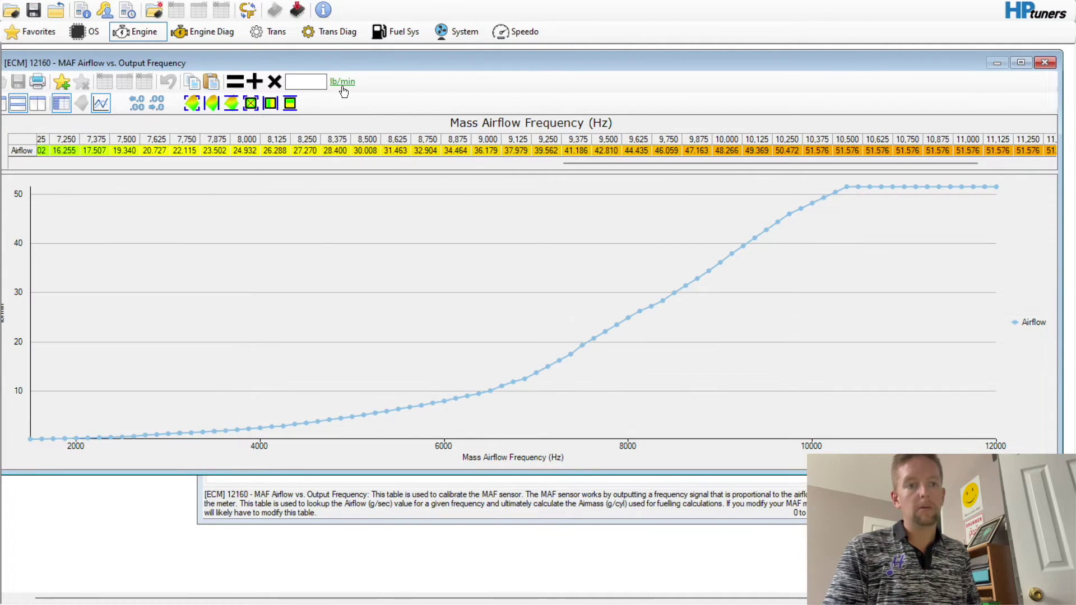
left_click(342, 84)
left_click(342, 84)
left_click(342, 84)
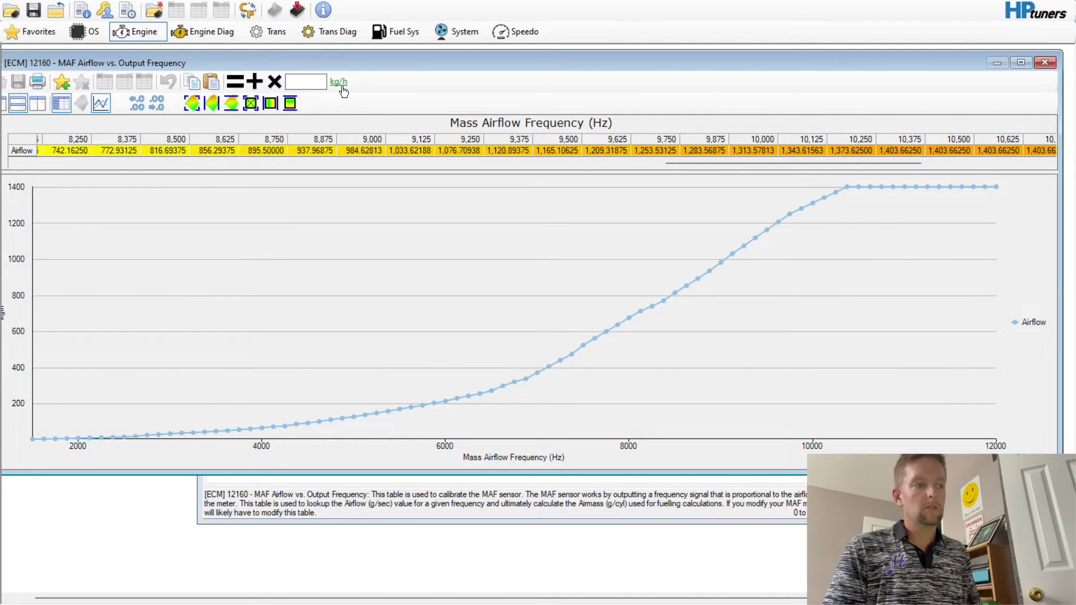
left_click(342, 84)
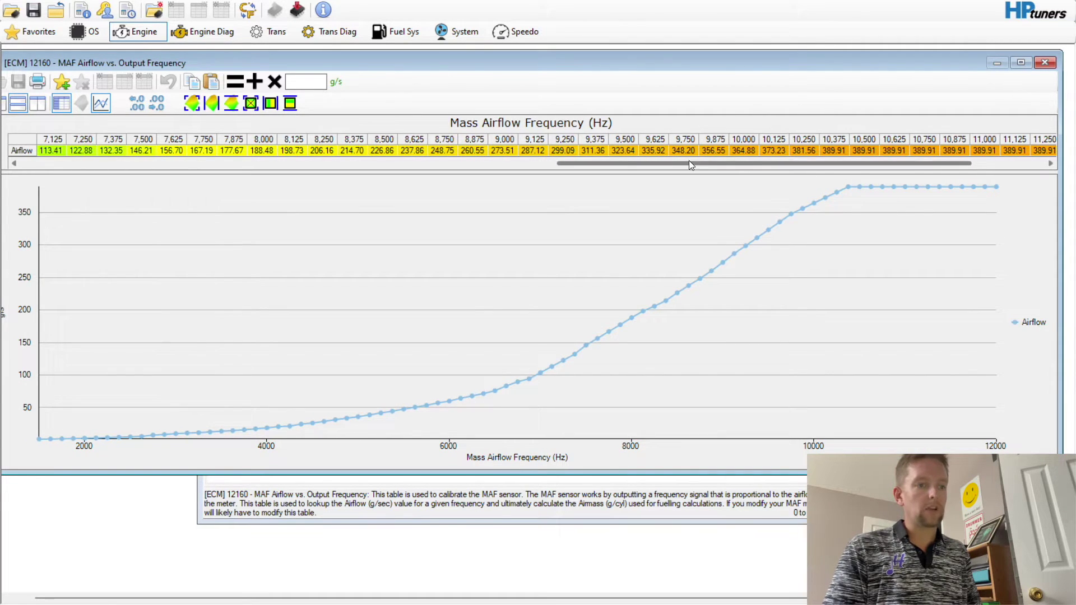
mouse_move(688, 162)
left_mouse_down()
mouse_move(834, 178)
mouse_move(703, 169)
left_mouse_up()
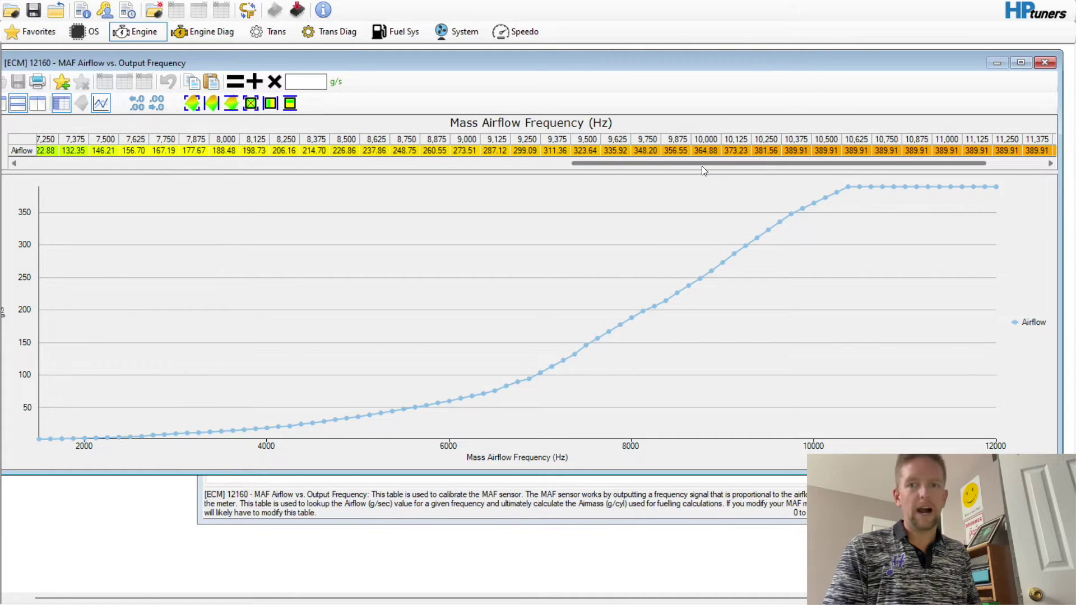
Cycle units from lb/s back to lb/h, close the table, and open Primary VE vs. RPM vs. MAP.
left_click(336, 83)
left_click(337, 82)
left_click(337, 82)
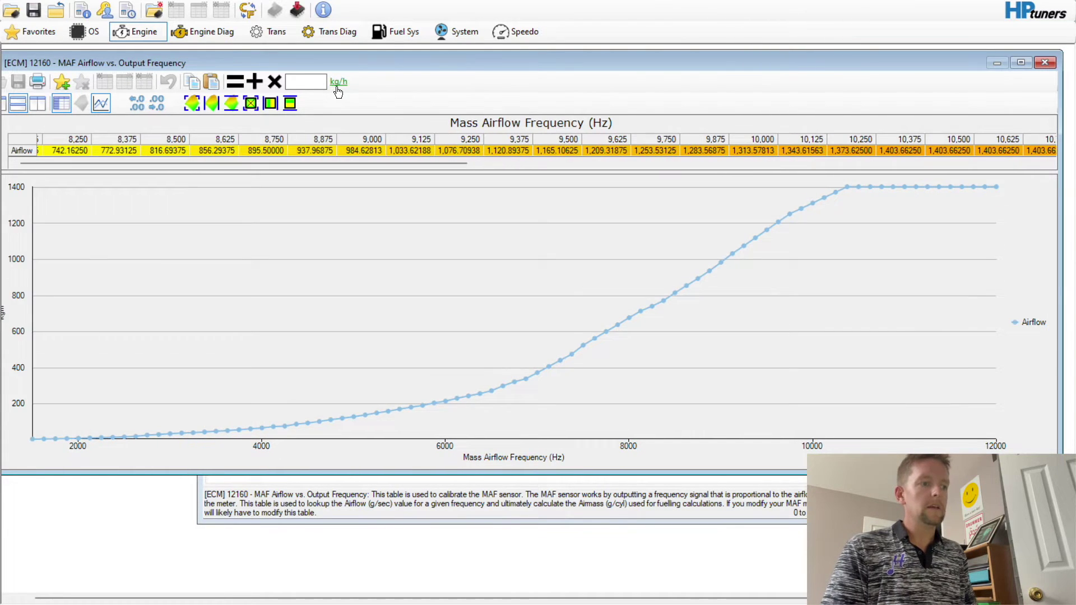
left_click(337, 83)
left_click(337, 83)
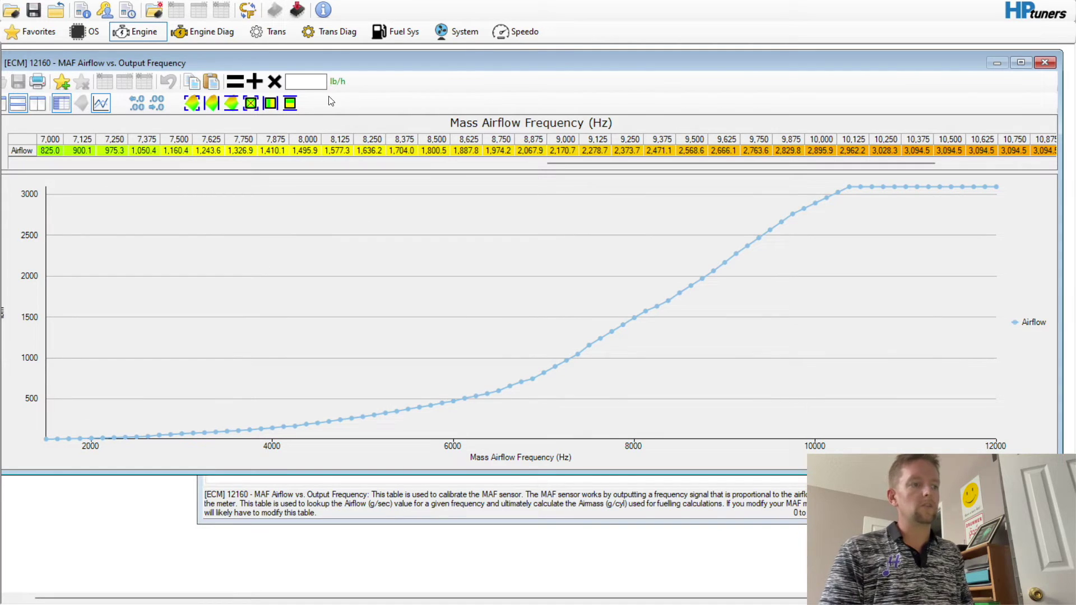
left_click(1044, 63)
left_click(409, 274)
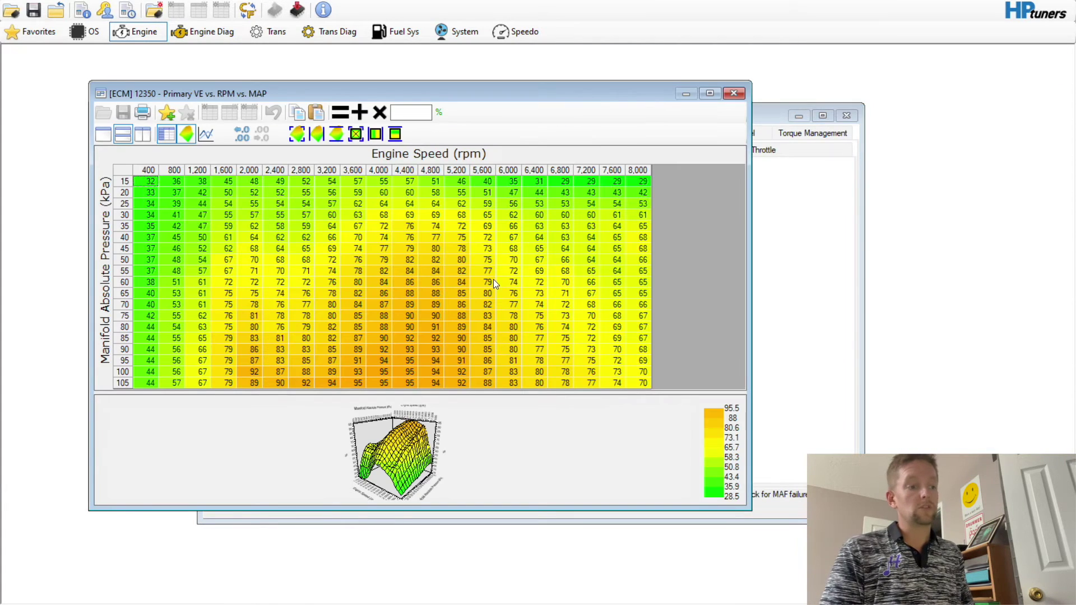
Inspect VE cells 3,600/45, 3,600/90, 3,200/50, 4,000/80, 2,000/105, undoing one accidental edit and rotating the 3D surface.
left_click(354, 248)
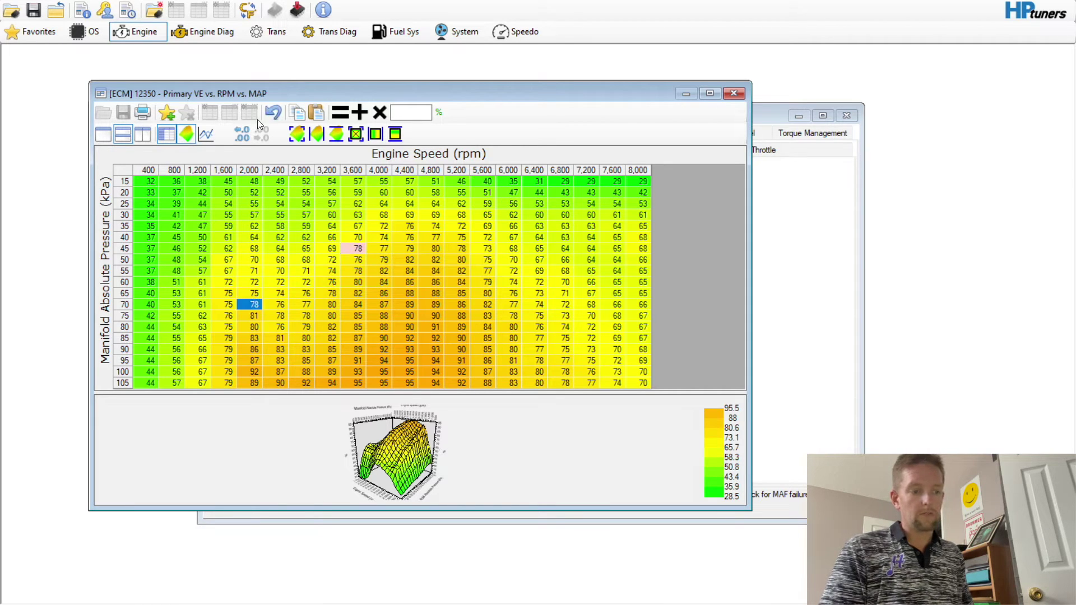
left_click(273, 113)
left_click(411, 429)
left_click(398, 446)
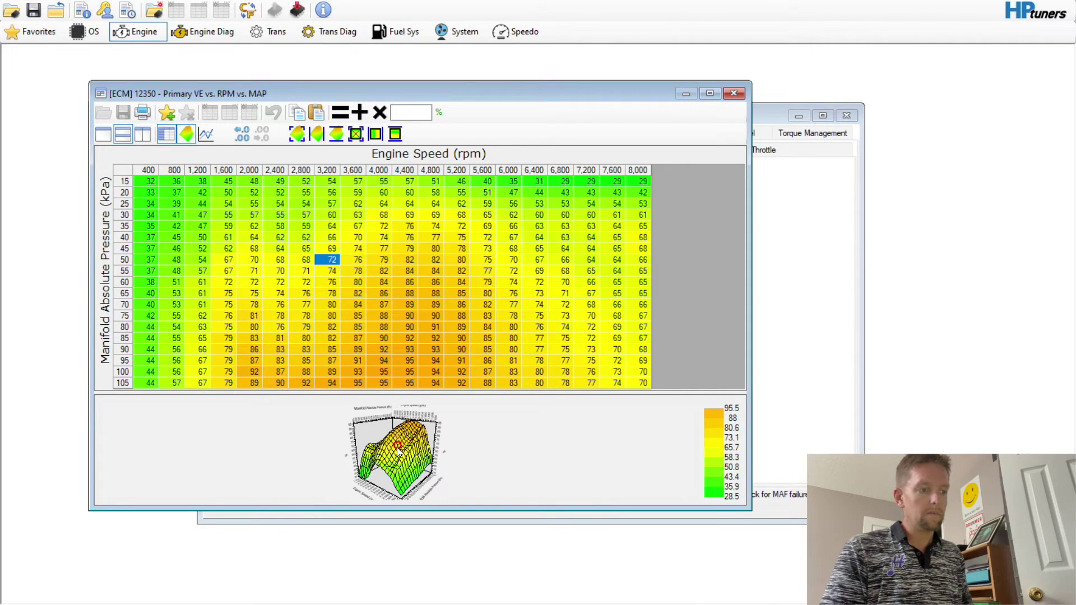
left_click_drag(396, 447, 407, 433)
left_click(408, 433)
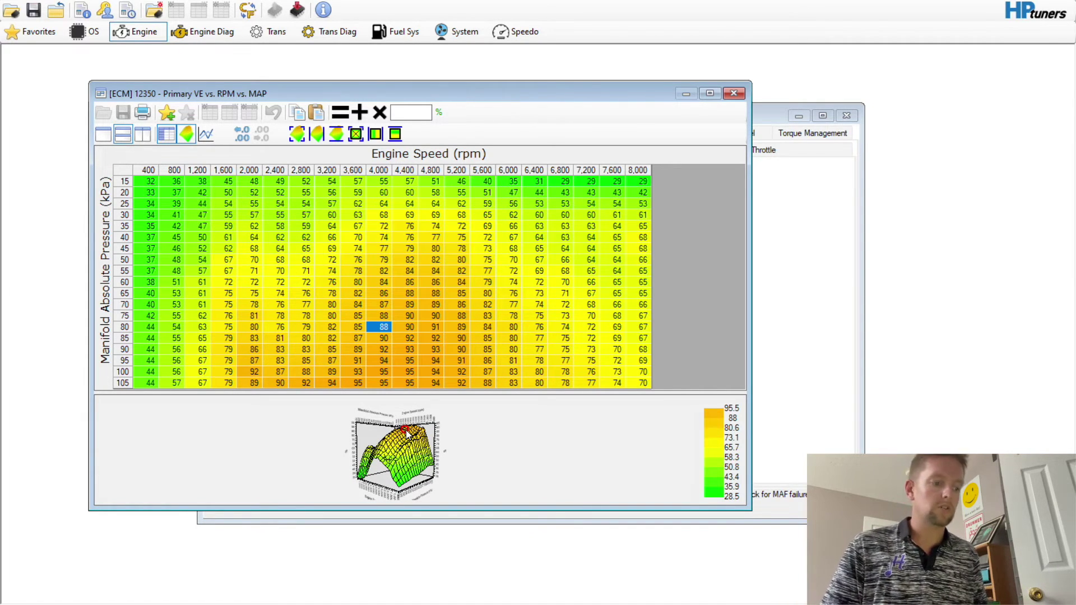
left_click(249, 383)
Switch back to the other tune's editor window and close it with Alt+F4.
mouse_move(751, 604)
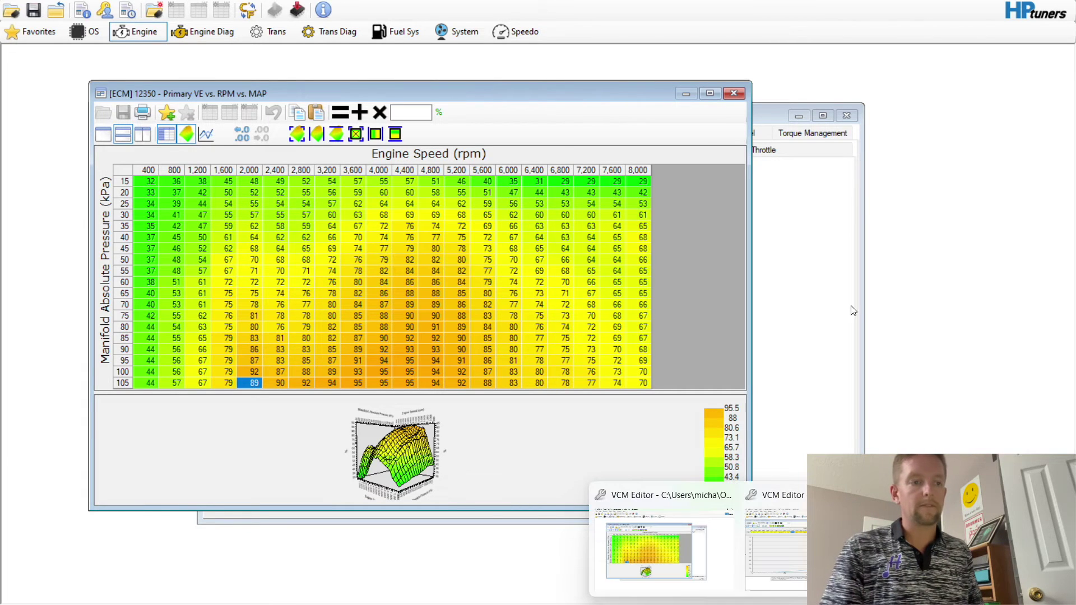
left_click(776, 546)
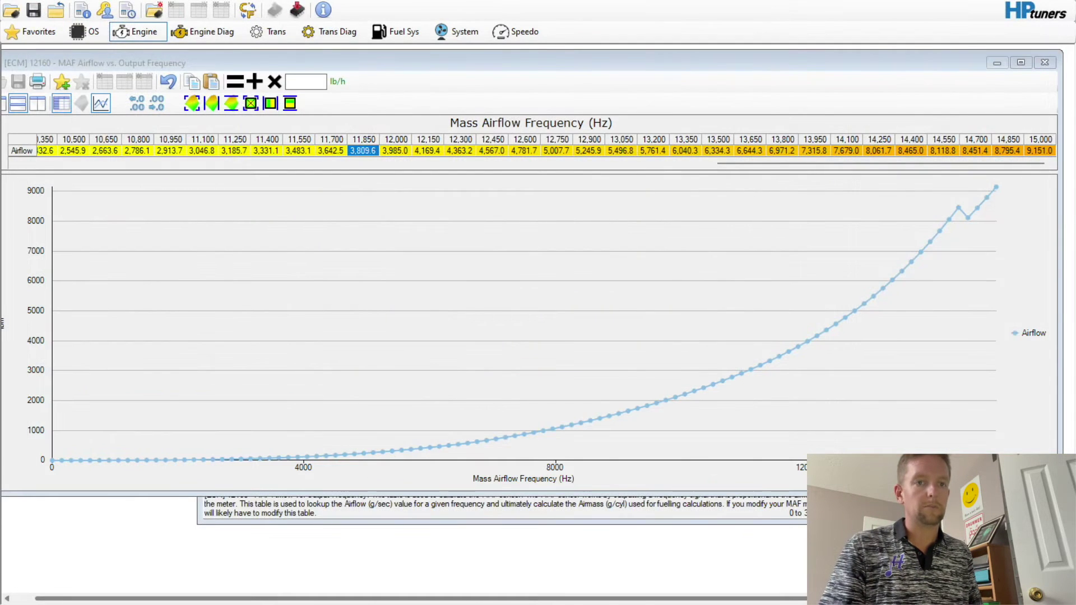
key("alt+F4")
Discard the other tune's changes, close VCM Scanner, and open the 2015 GMC Yukon 6.2 tune.
left_click(547, 346)
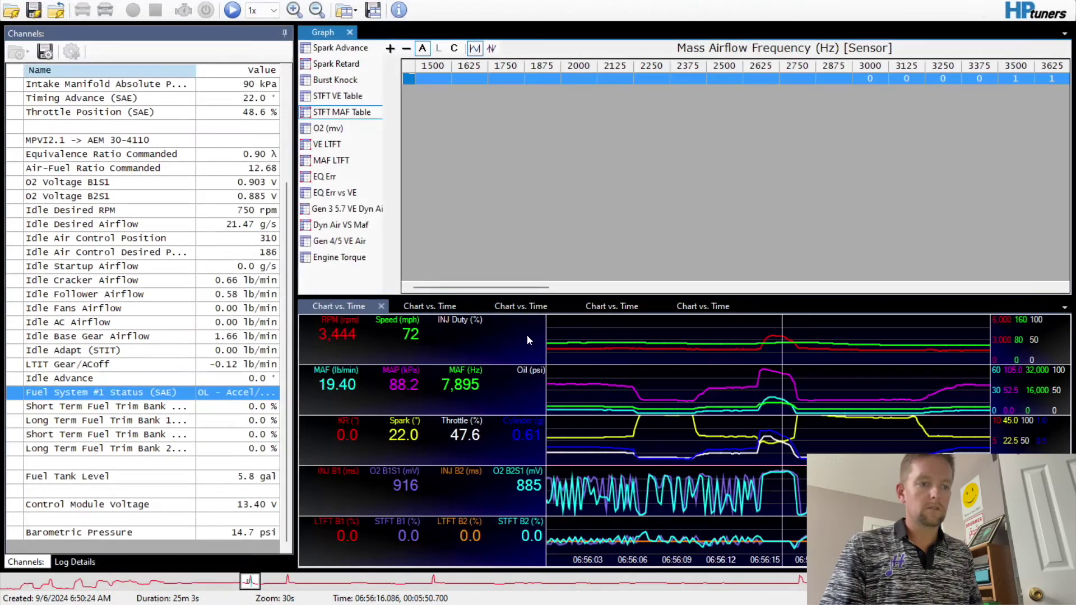
key("alt+F4")
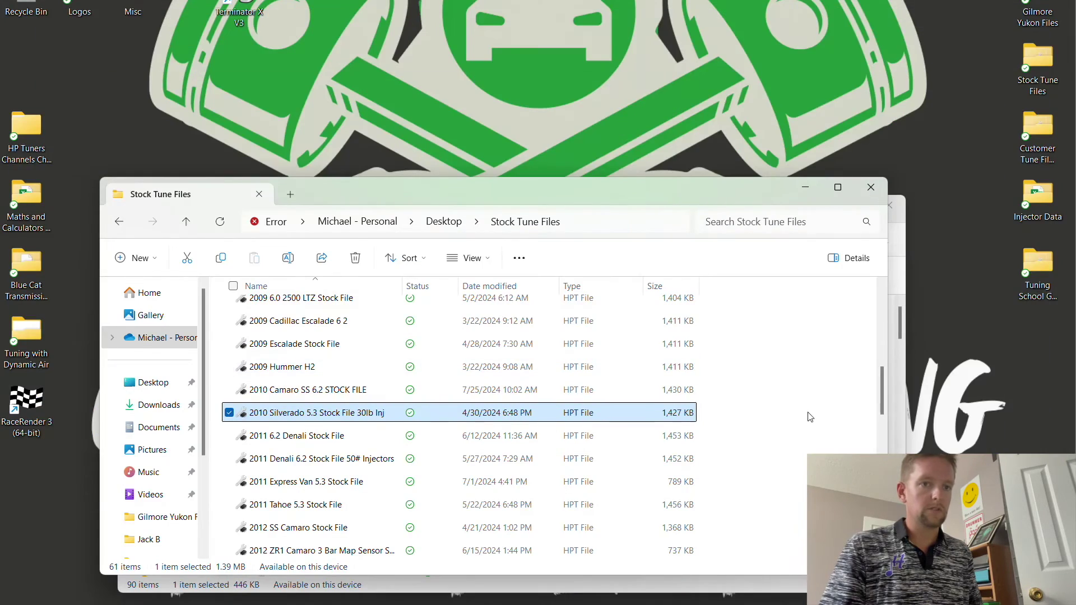
left_click_drag(877, 387, 880, 434)
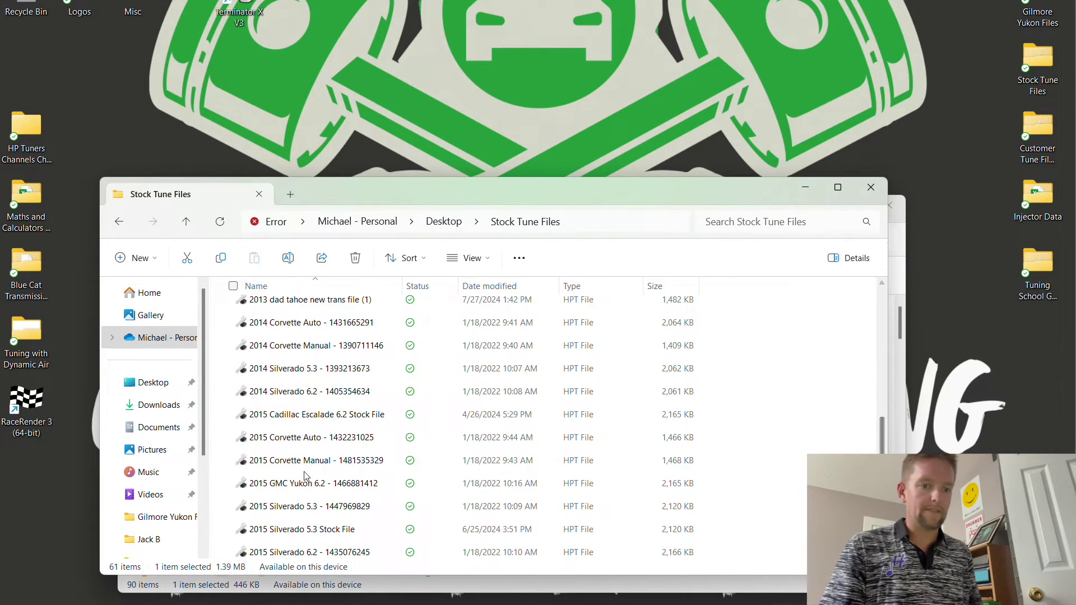
left_click(289, 492)
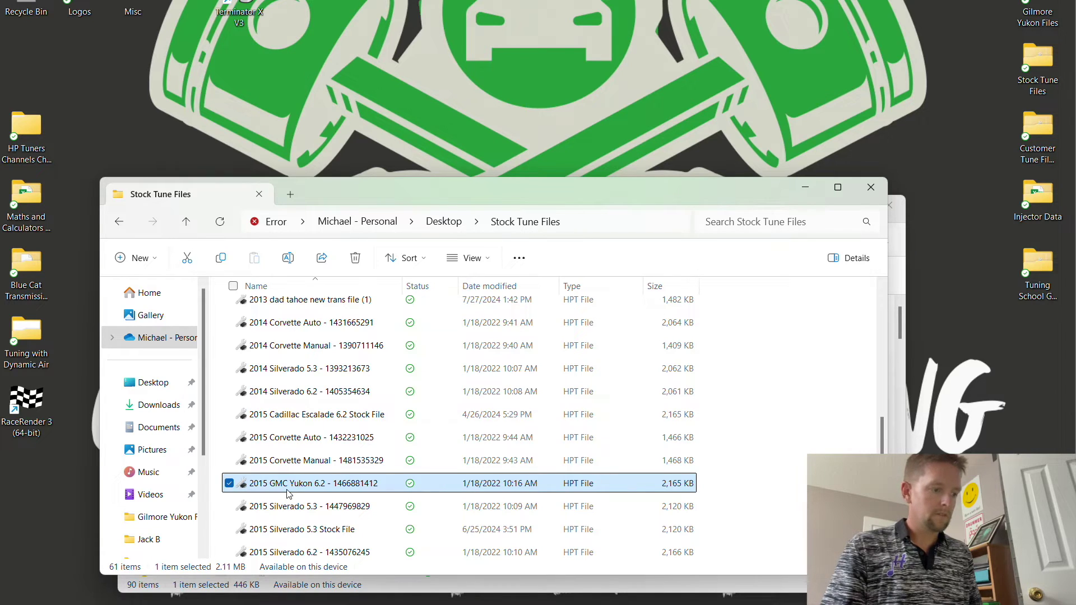
double_click(290, 493)
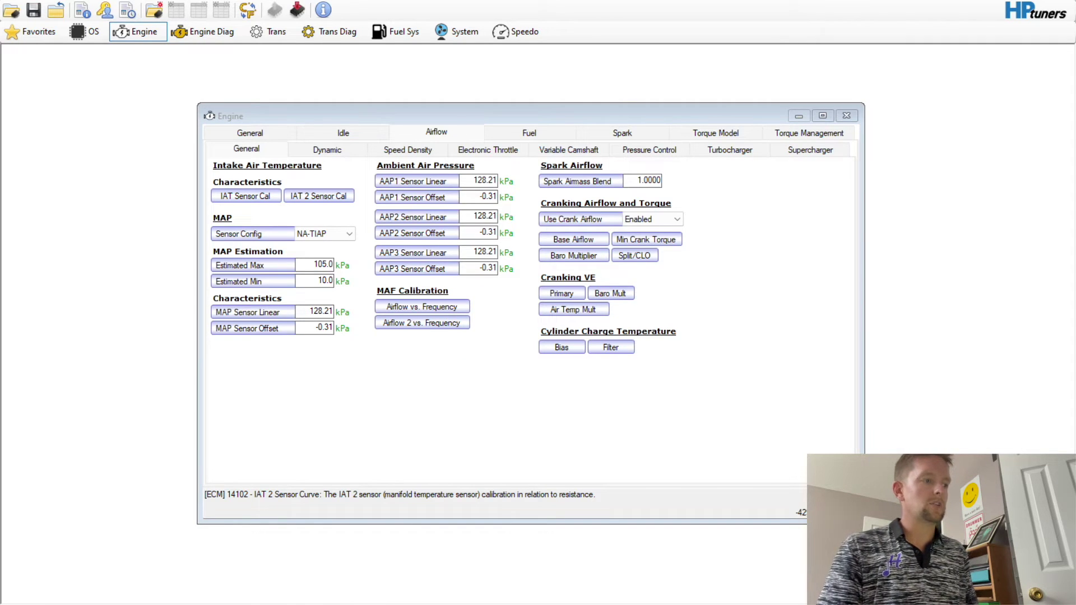
Set the Yukon's High RPM Disable to 400 and Re-enable to 300 rpm, then open Airflow vs. Frequency.
left_click(330, 150)
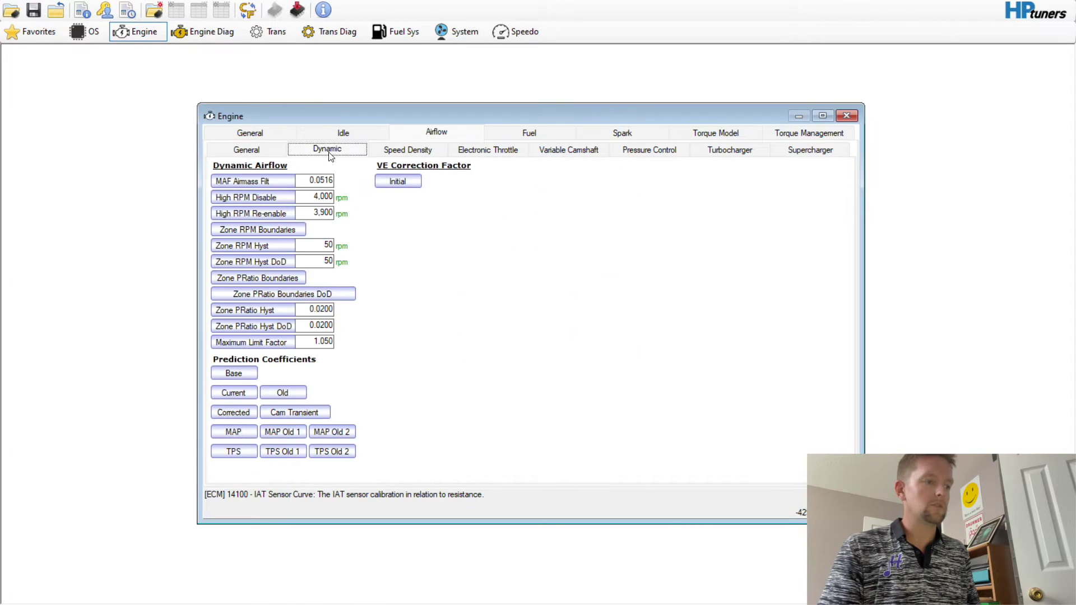
left_click(322, 197)
type("400")
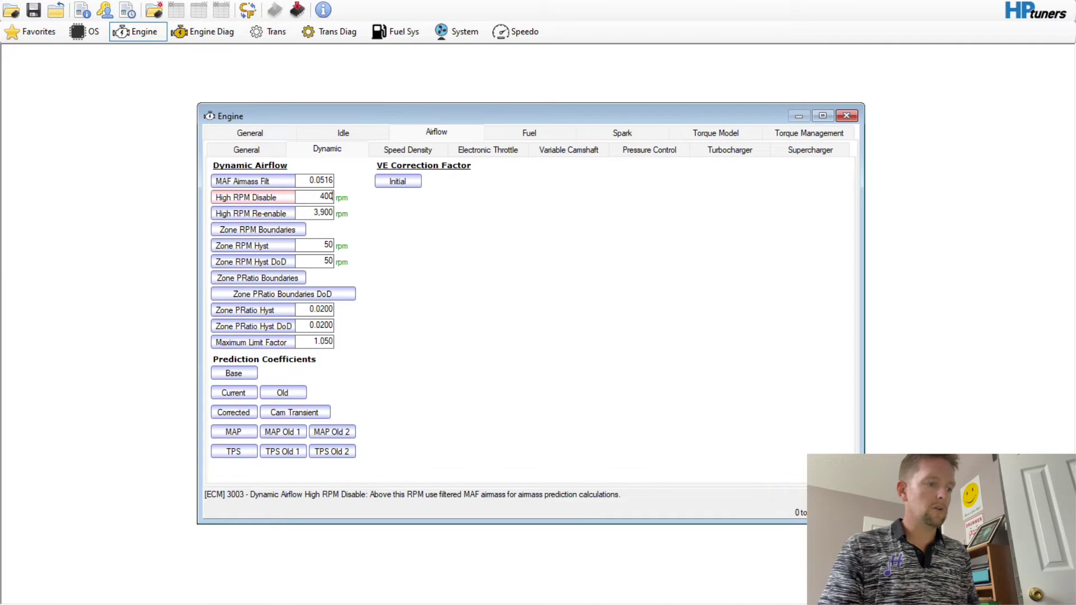
left_click(303, 215)
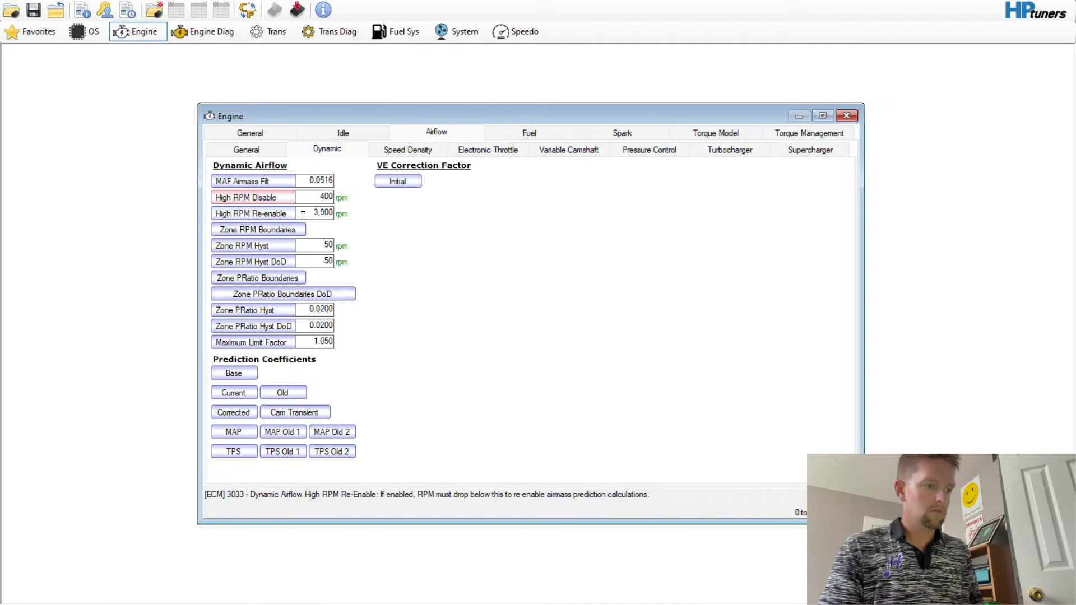
double_click(303, 216)
type("300")
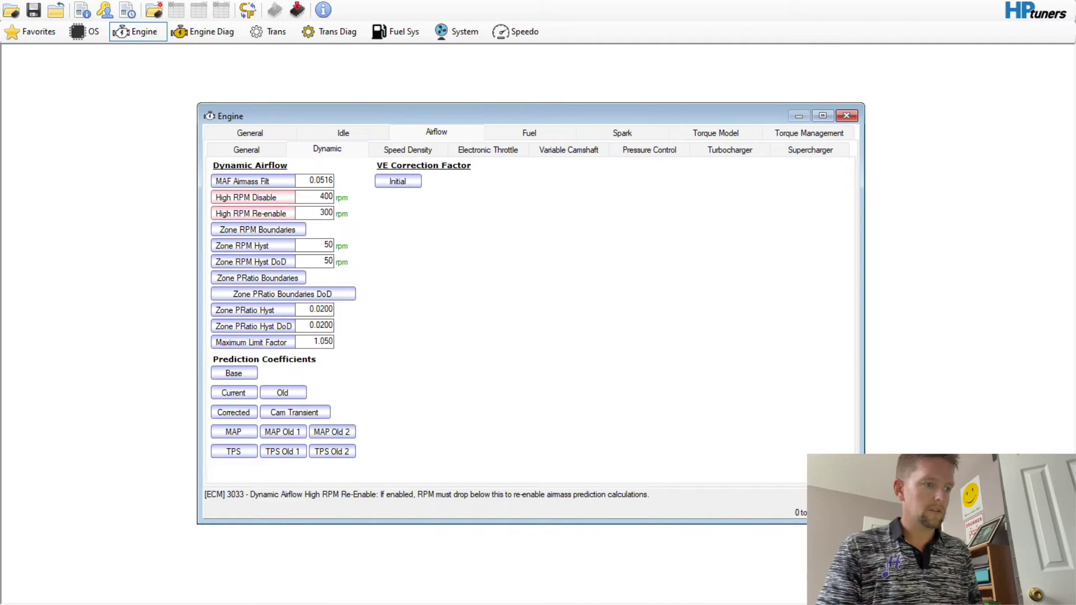
left_click(278, 151)
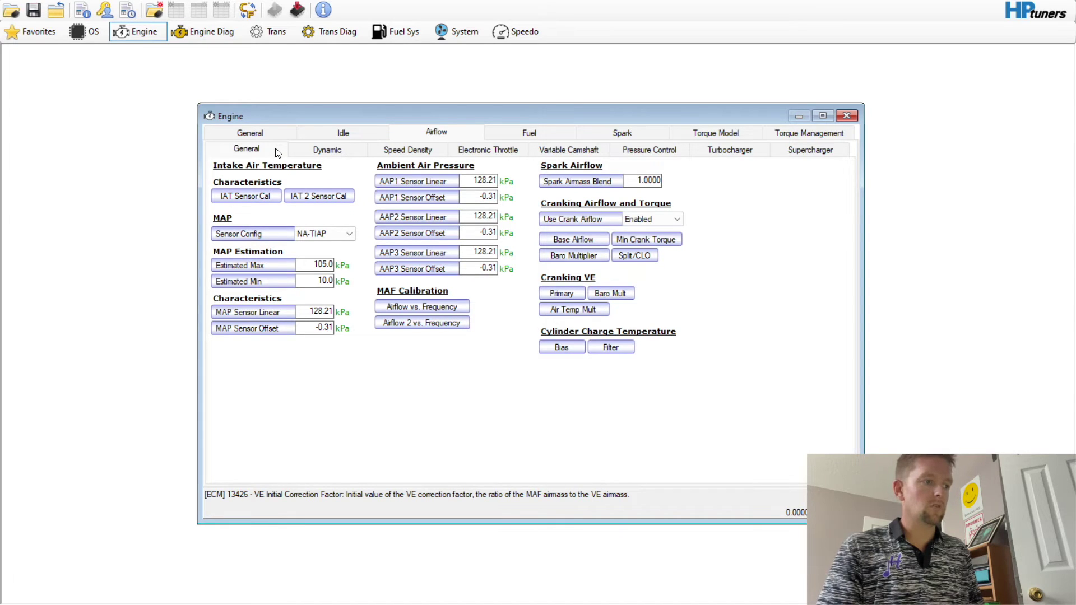
left_click(469, 307)
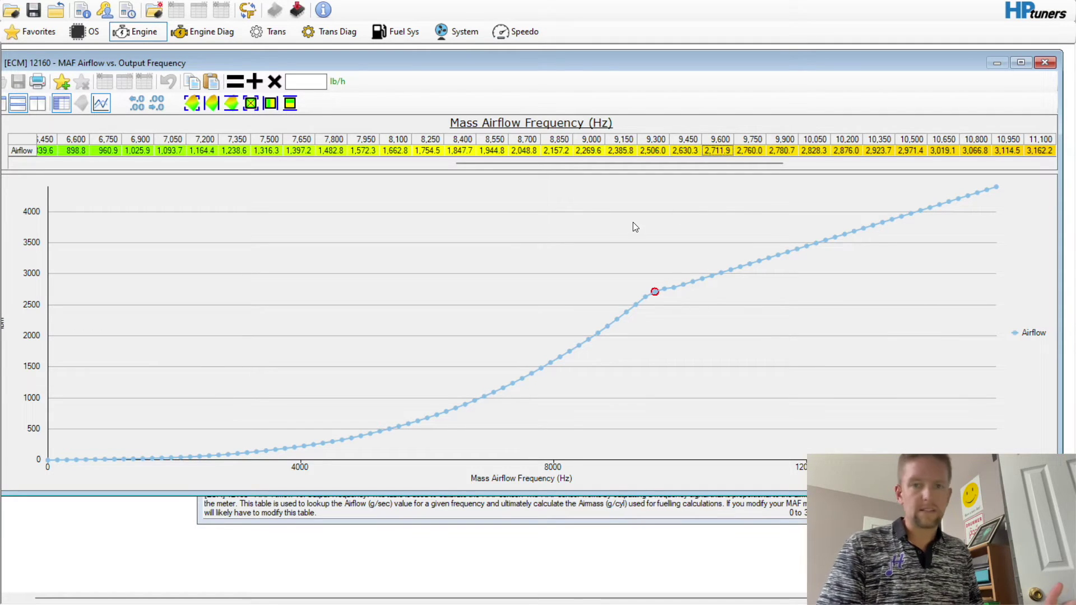
left_click_drag(627, 162, 504, 169)
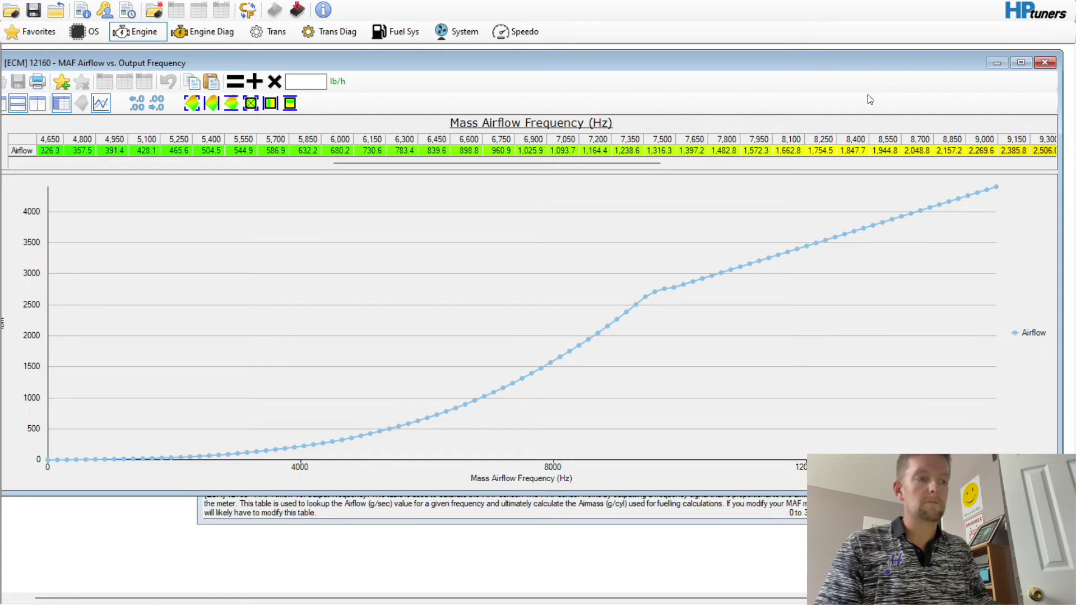
left_click(1045, 62)
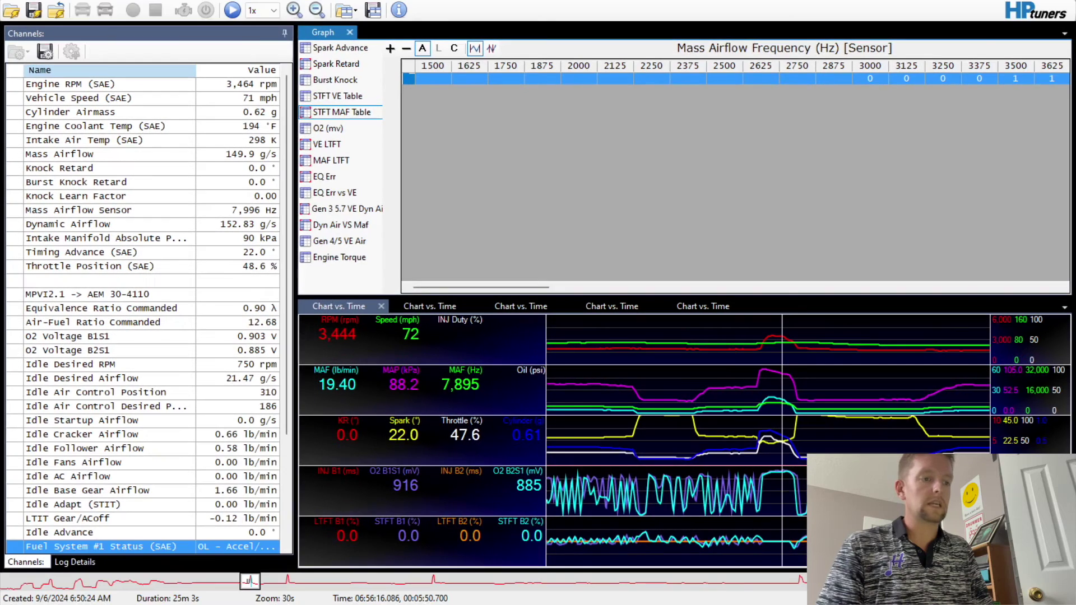
Check the 1625 Hz logged cell, reopen the MAF table, and copy its column axis labels.
left_click(470, 78)
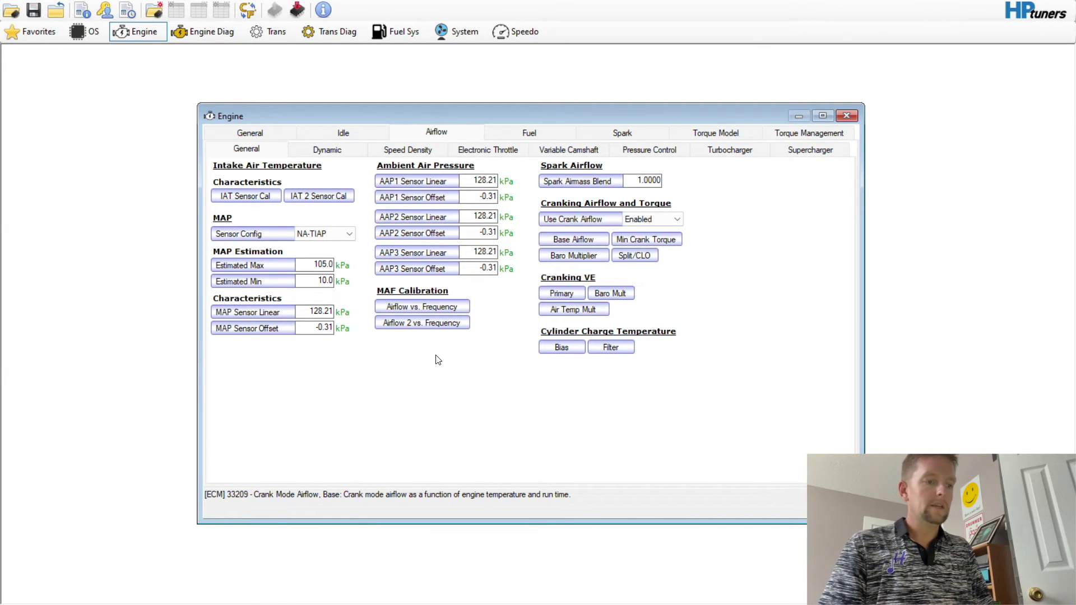
left_click(422, 307)
mouse_move(31, 164)
left_mouse_down()
mouse_move(124, 163)
mouse_move(25, 166)
left_mouse_up()
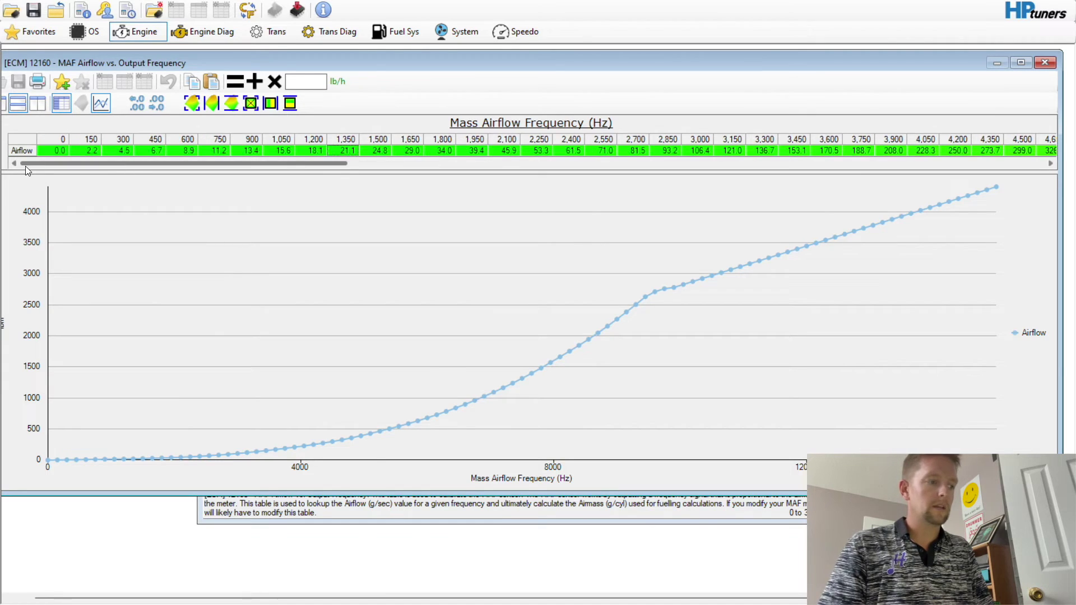
right_click(45, 138)
mouse_move(112, 267)
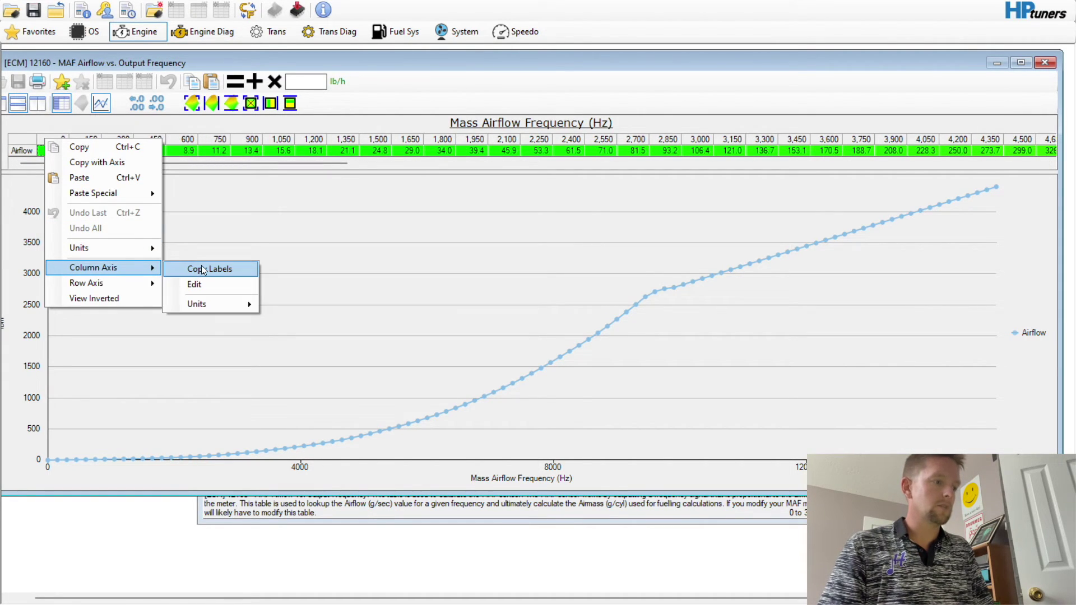
left_click(203, 270)
Glance at the VCM Scanner log, return to the editor, and close the MAF table.
key("End")
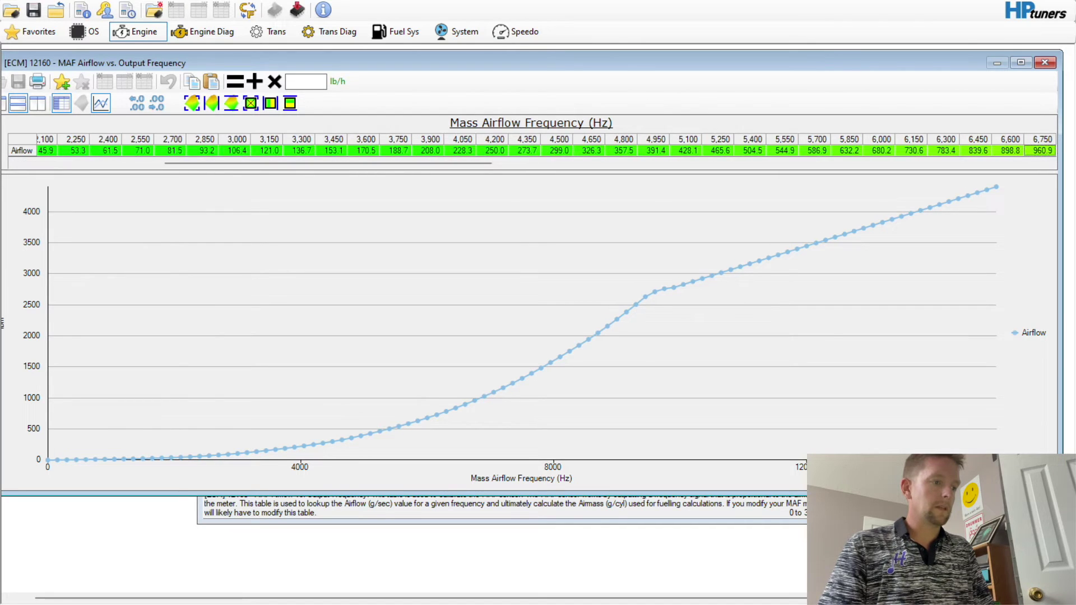
left_click(678, 603)
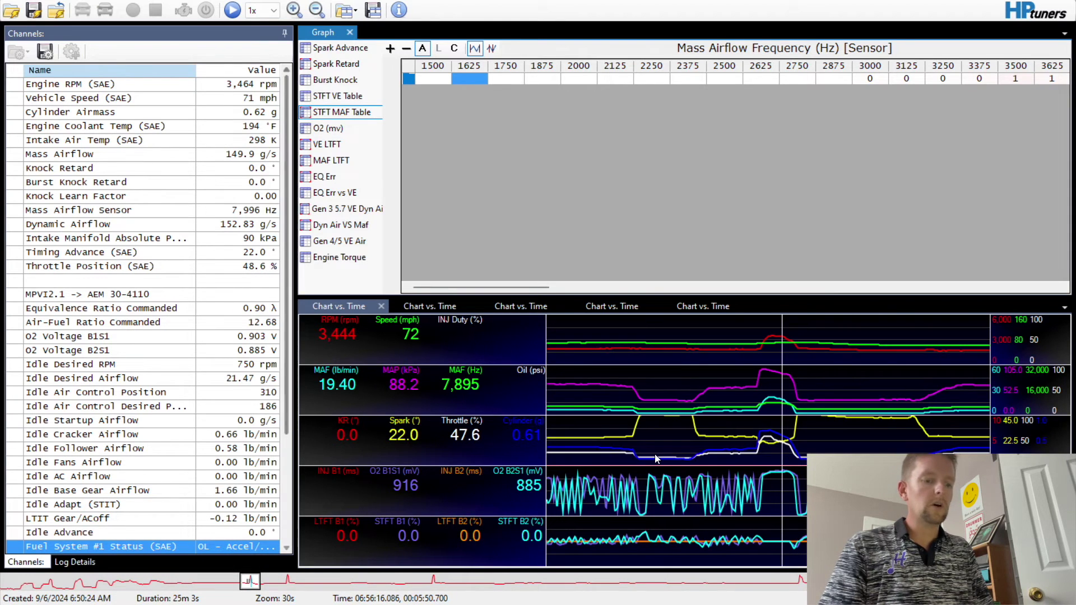
key("alt+Tab")
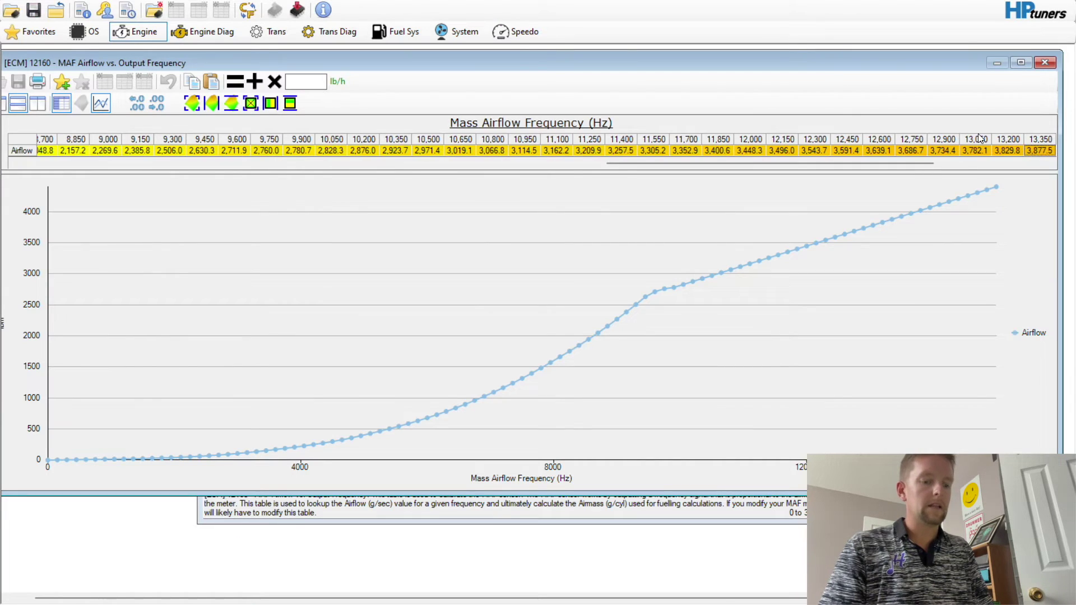
left_click(1045, 62)
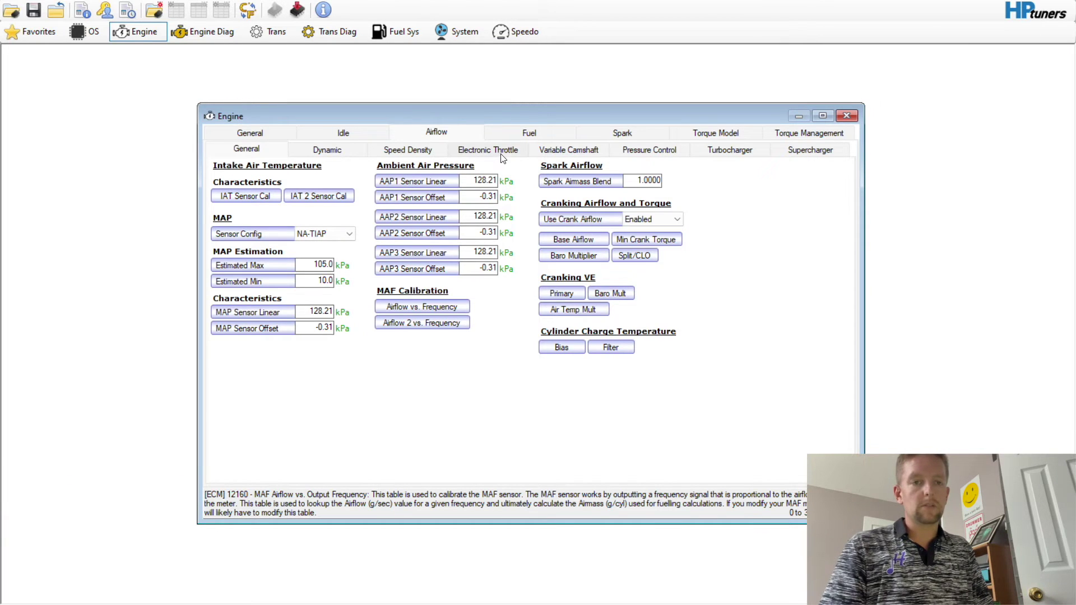
Go to Fuel > Power Enrich and open the Enable Pedal table (89.0% across 0–8,192 rpm).
left_click(496, 135)
left_click(475, 151)
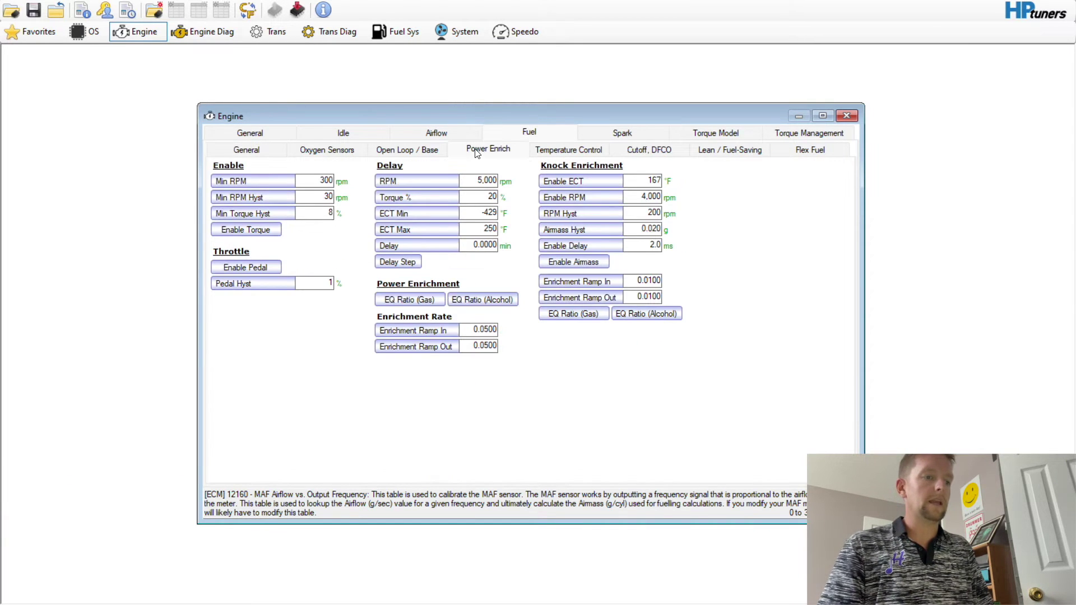
left_click(261, 265)
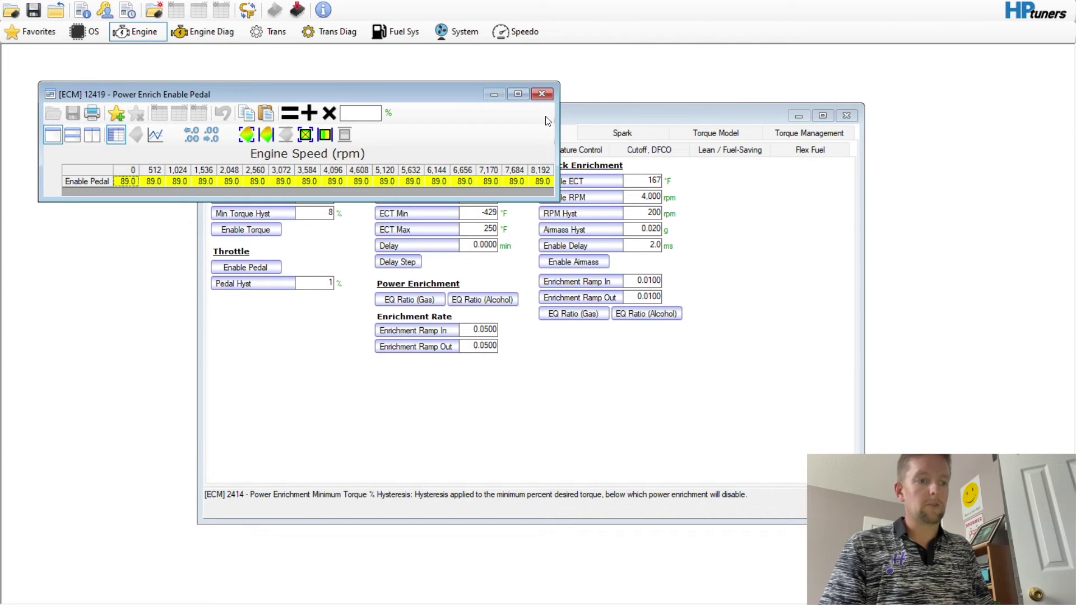
Close the Enable Pedal table and set DFCO Disable ECT Hyst to 284 °F.
left_click(543, 95)
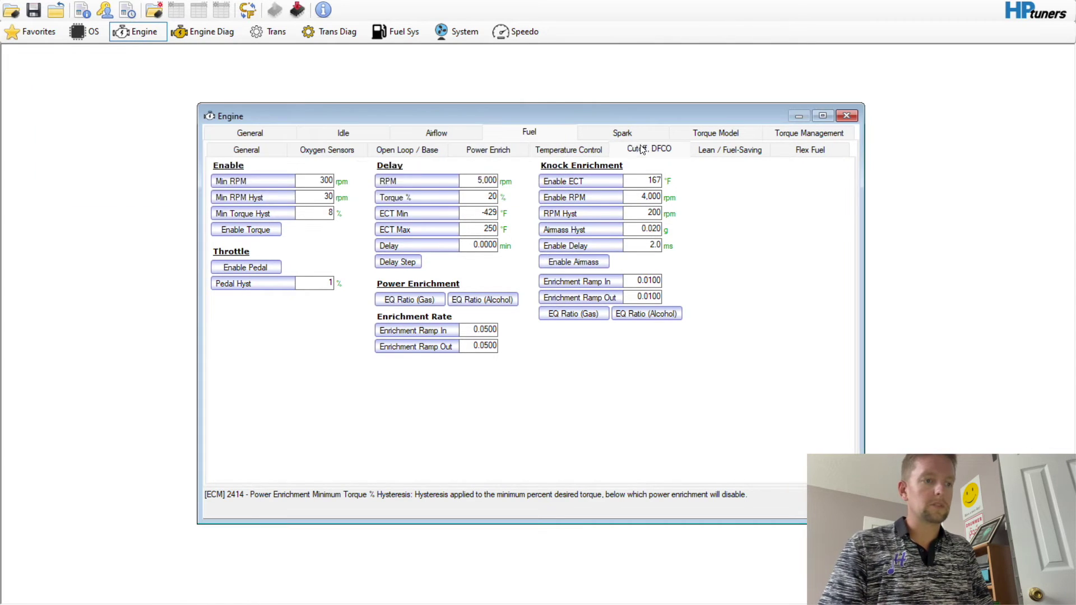
left_click(636, 150)
type("284")
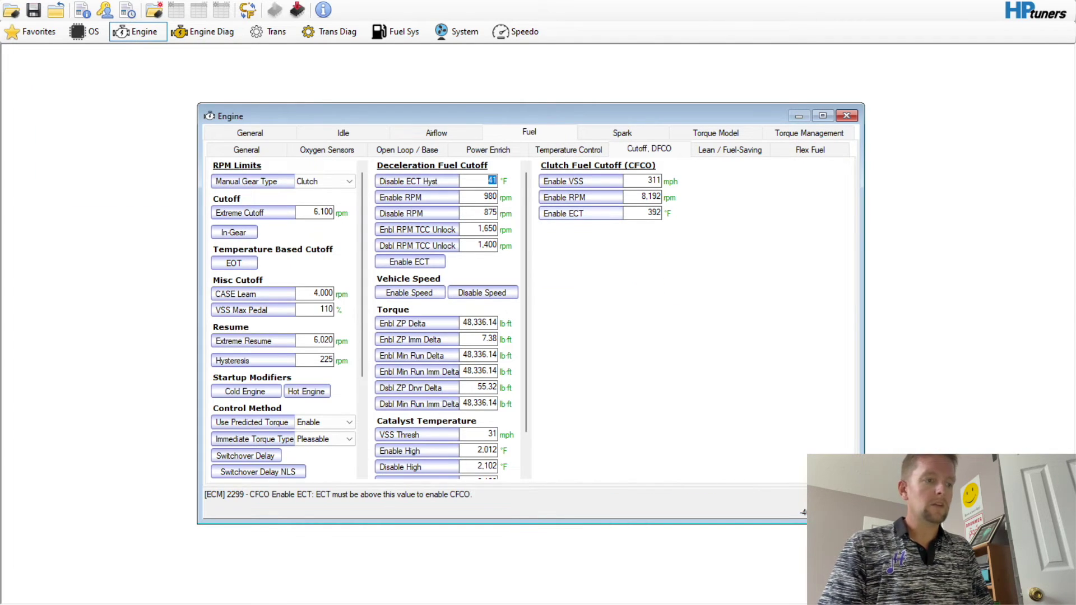
key("Return")
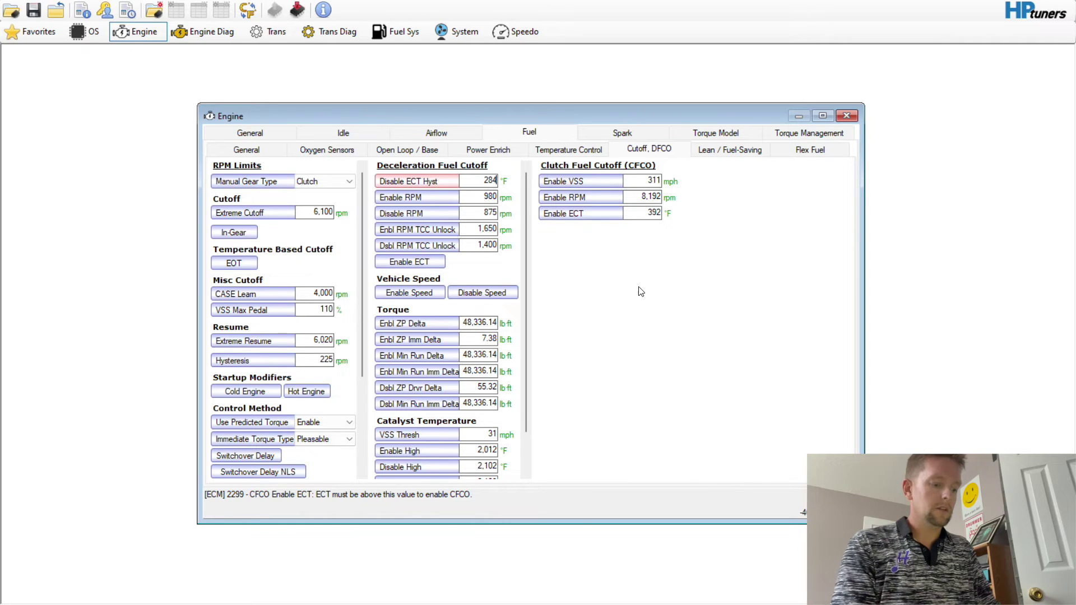
Set the catalyst over-temp (COT) protection dropdown on Temperature Control to Disable.
left_click(546, 149)
left_click(330, 181)
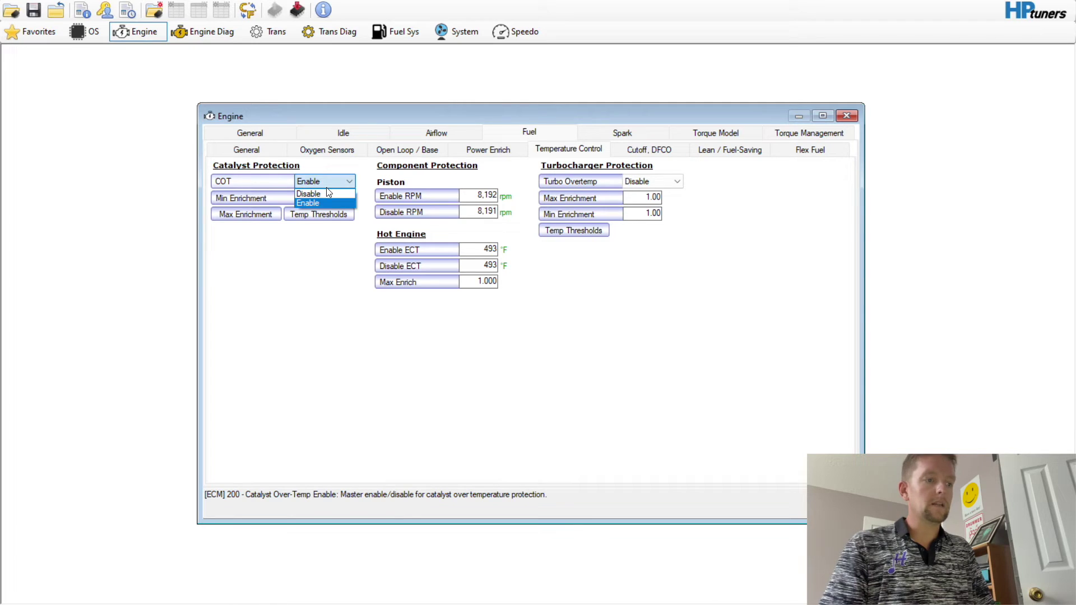
left_click(329, 194)
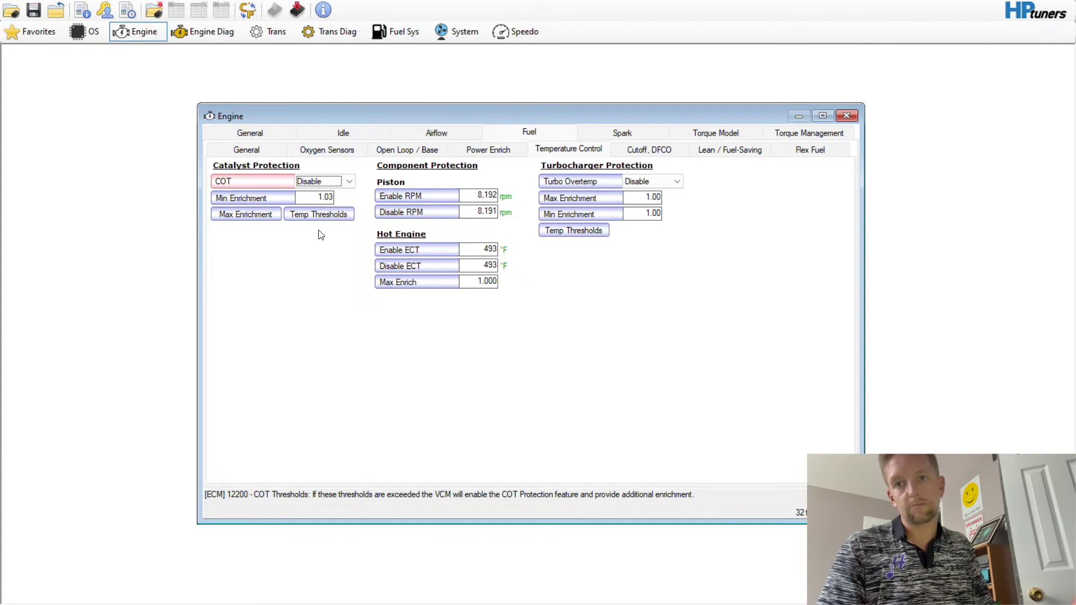
left_click(337, 183)
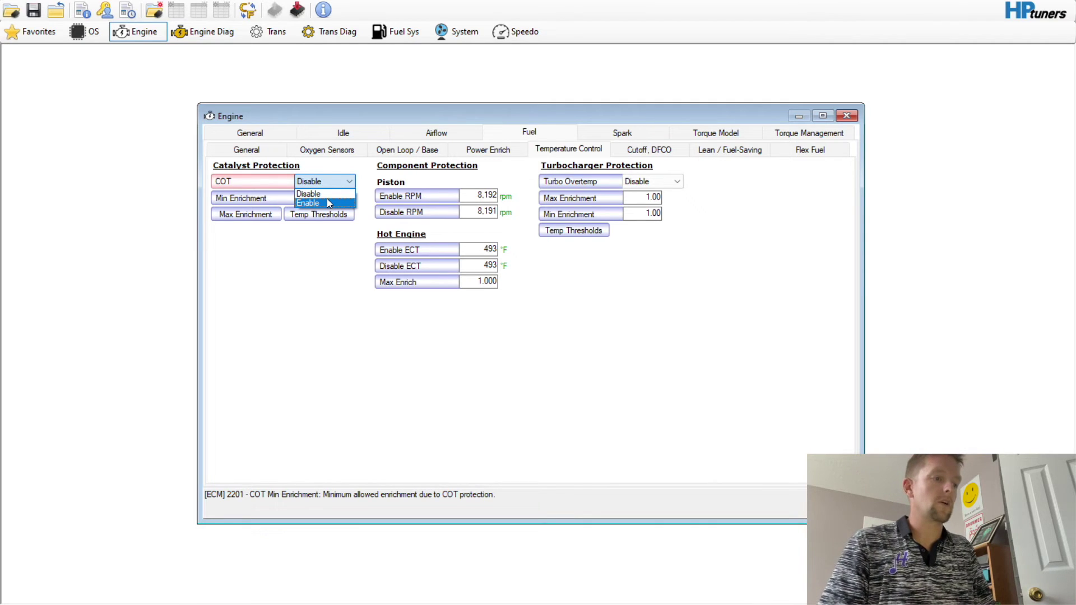
left_click(328, 202)
left_click(523, 152)
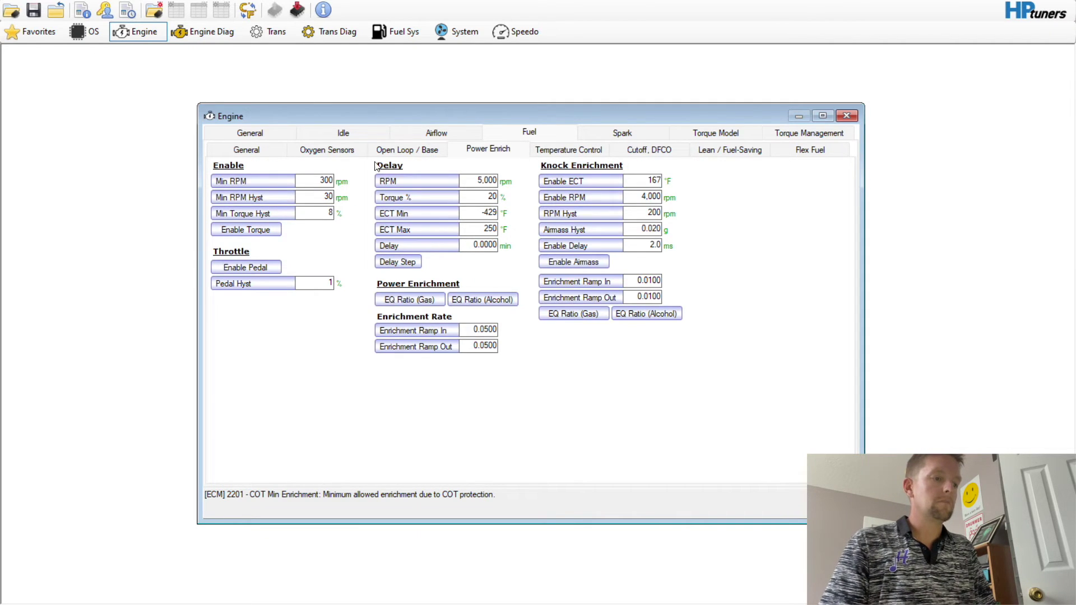
Set LTFT Min ECT to 284 °F and Max ECT to 1 °F on the Oxygen Sensors page.
left_click(339, 155)
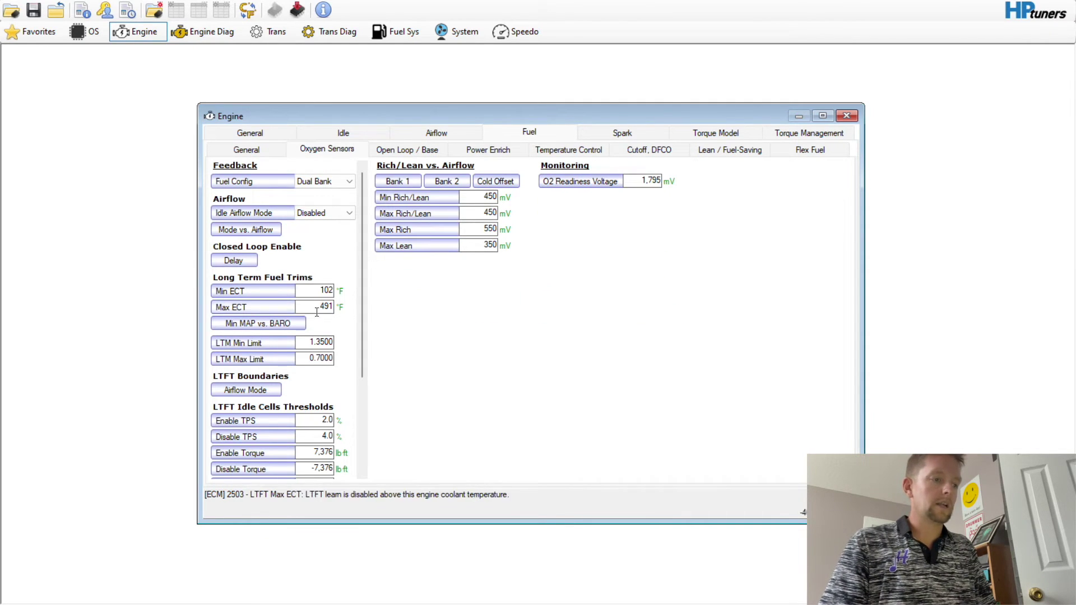
left_click(317, 286)
double_click(317, 285)
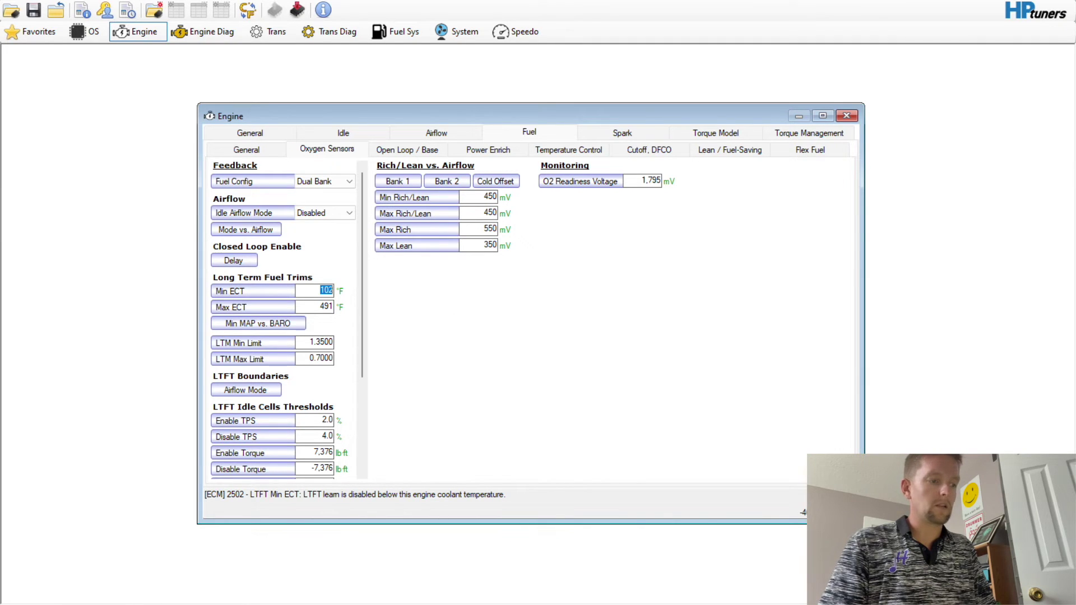
type("284")
double_click(317, 306)
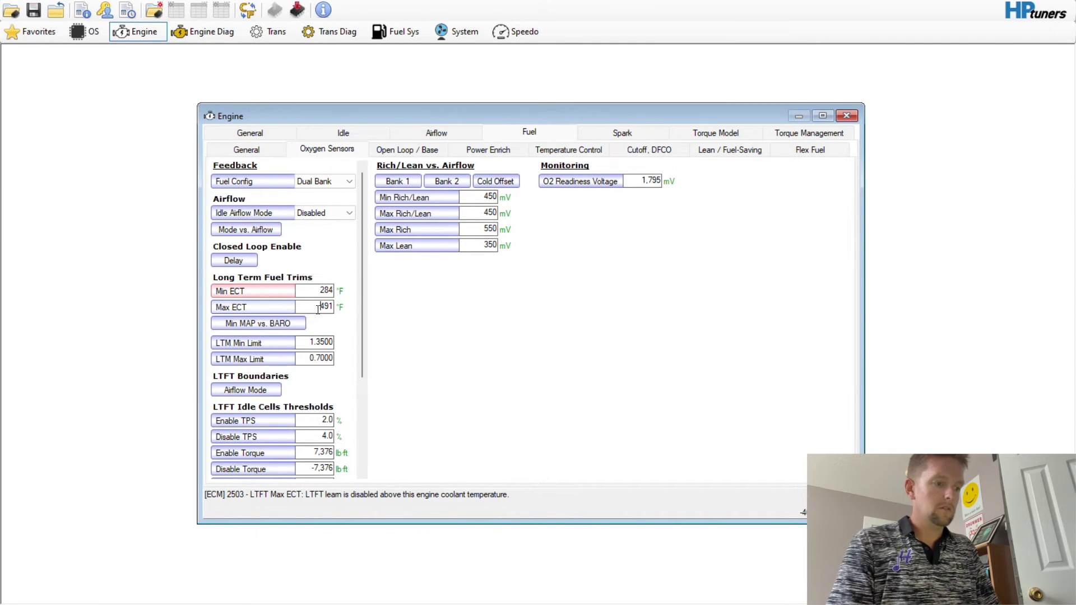
type("1")
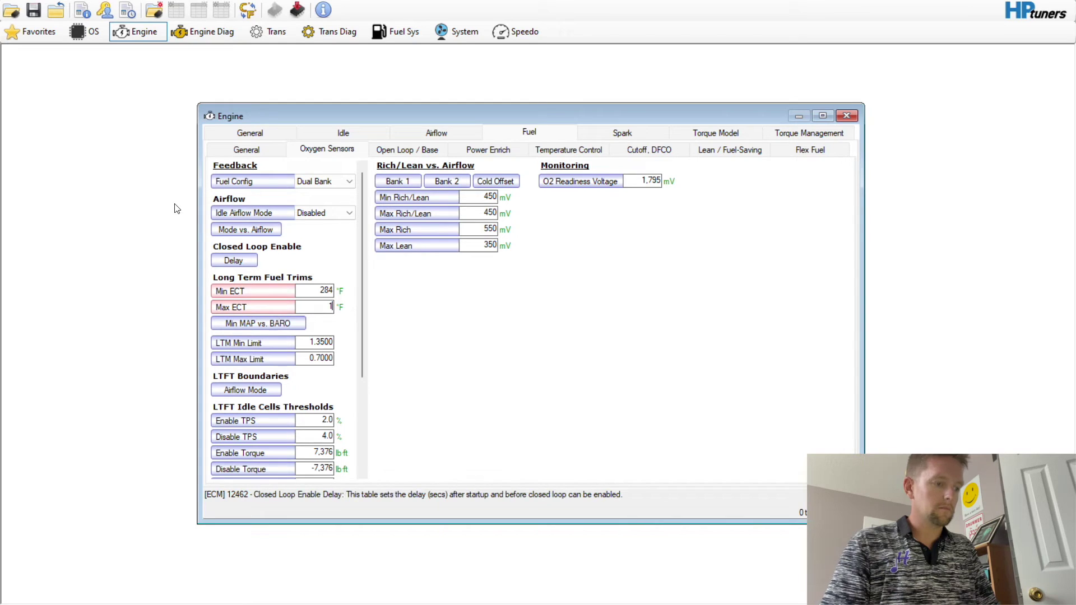
Fill every cell of the LTFT Min MAP vs. Baro table with 255.
left_click(258, 323)
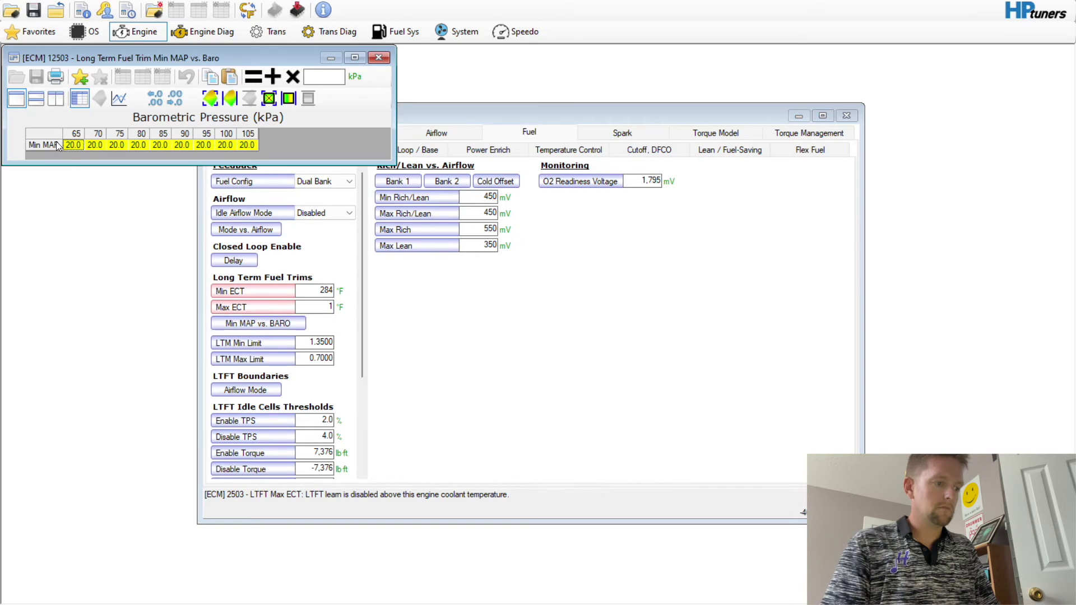
left_click(53, 144)
type("255")
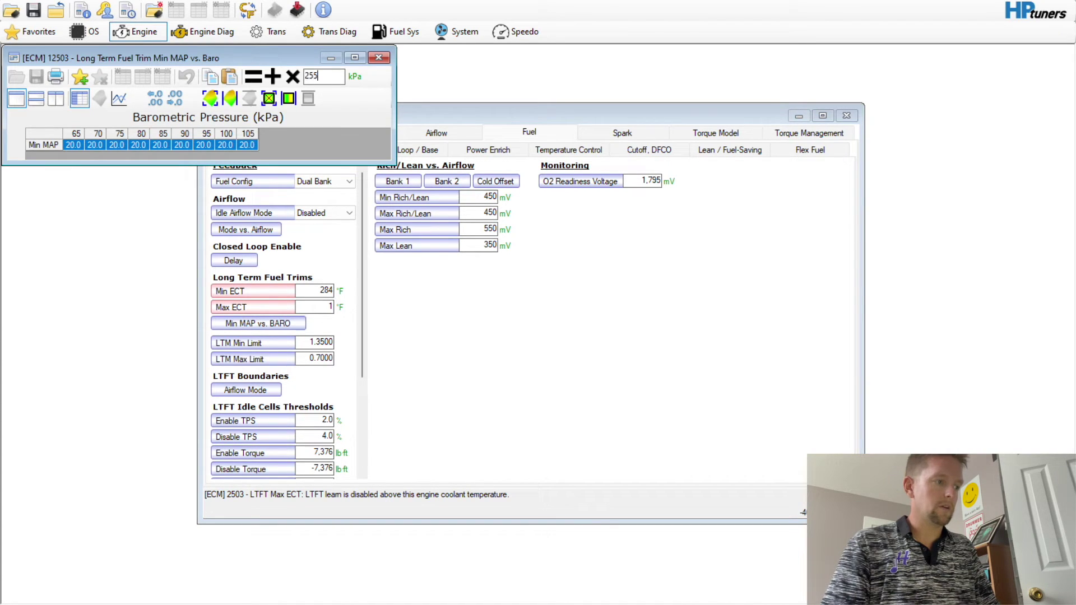
left_click(261, 77)
left_click(379, 57)
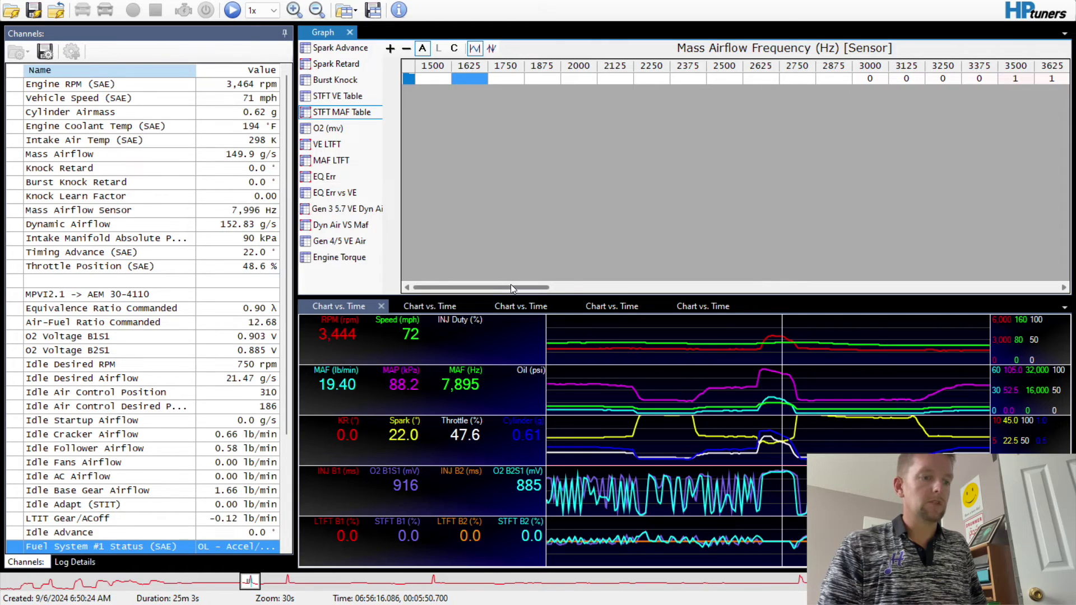
Scroll the STFT MAF histogram, pick the 4500 Hz cell showing +4 trim, then return to the Editor.
left_click_drag(510, 287, 535, 289)
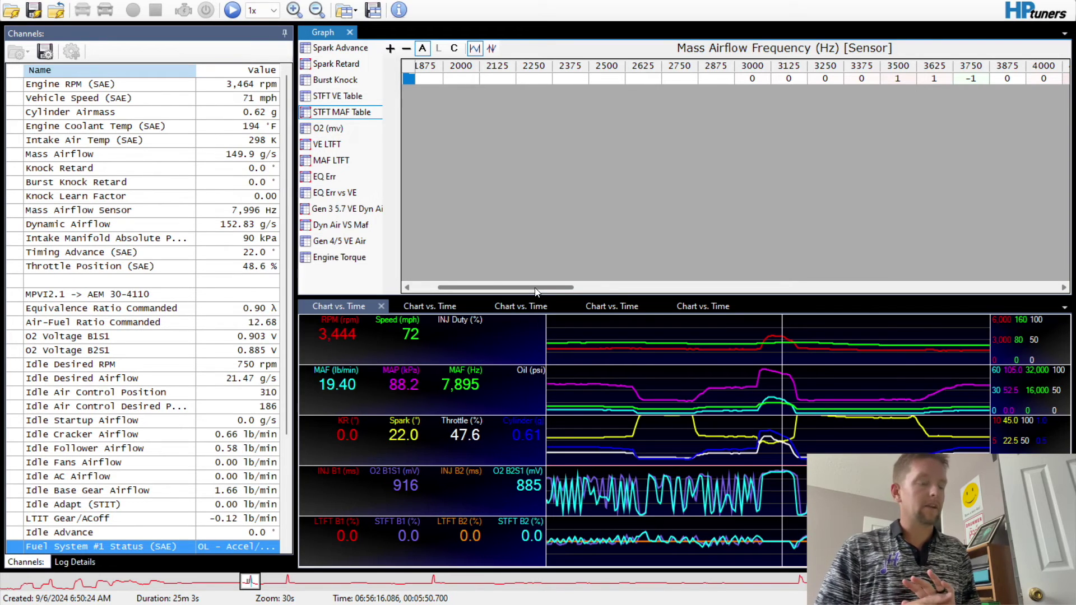
left_click_drag(536, 292, 694, 293)
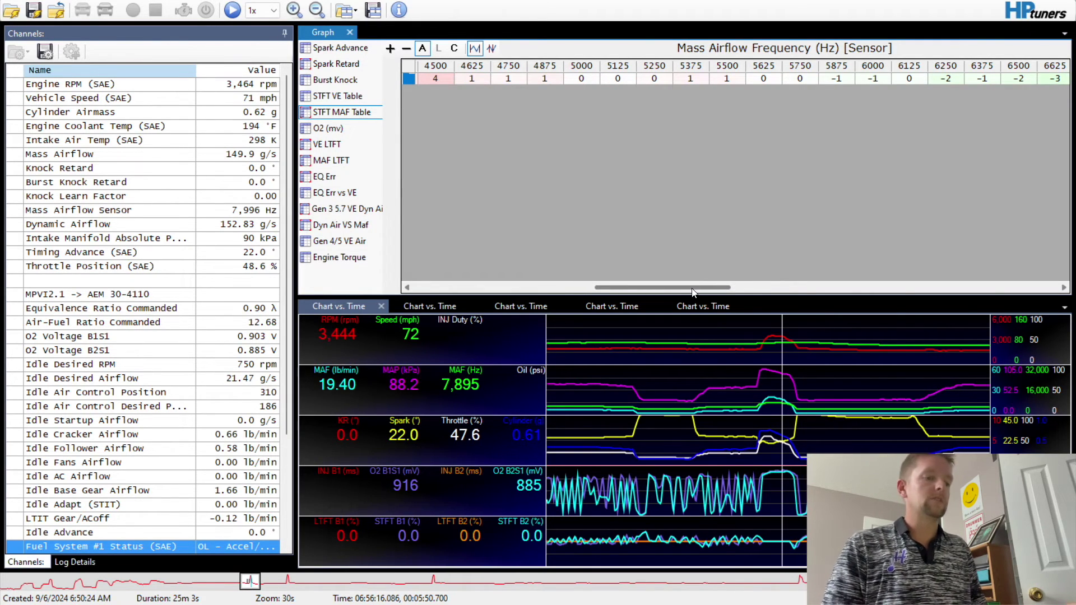
left_click_drag(693, 292, 491, 287)
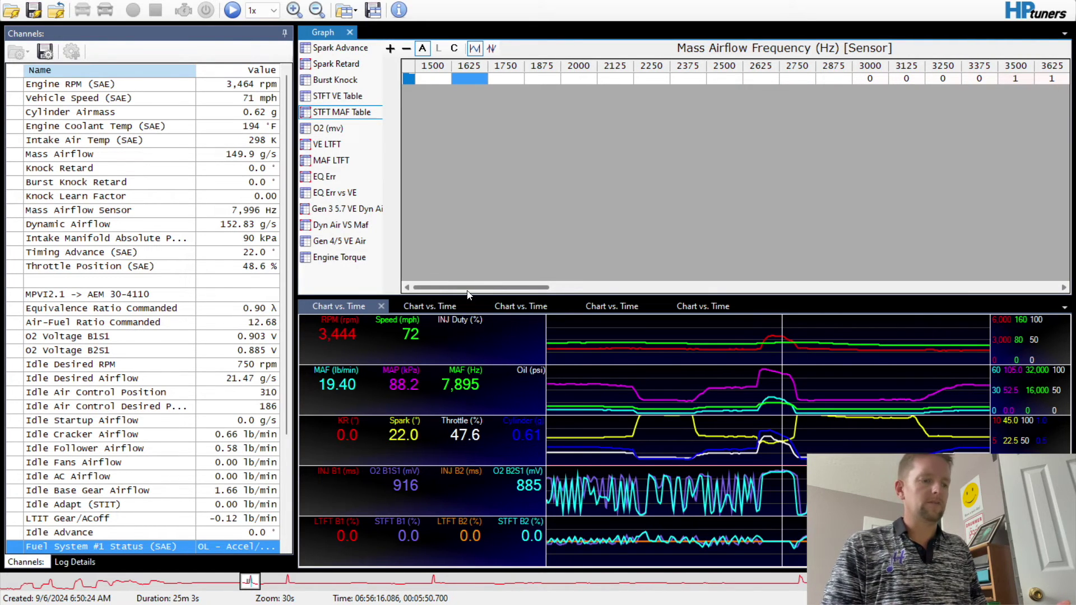
left_click_drag(468, 287, 770, 282)
left_click_drag(771, 289, 441, 296)
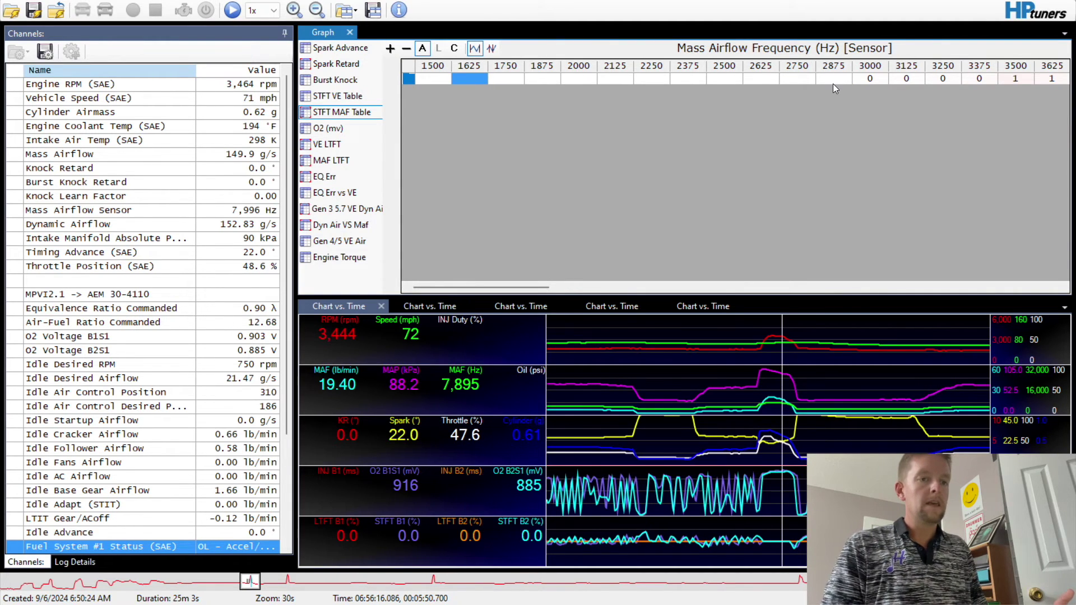
left_click_drag(536, 286, 579, 287)
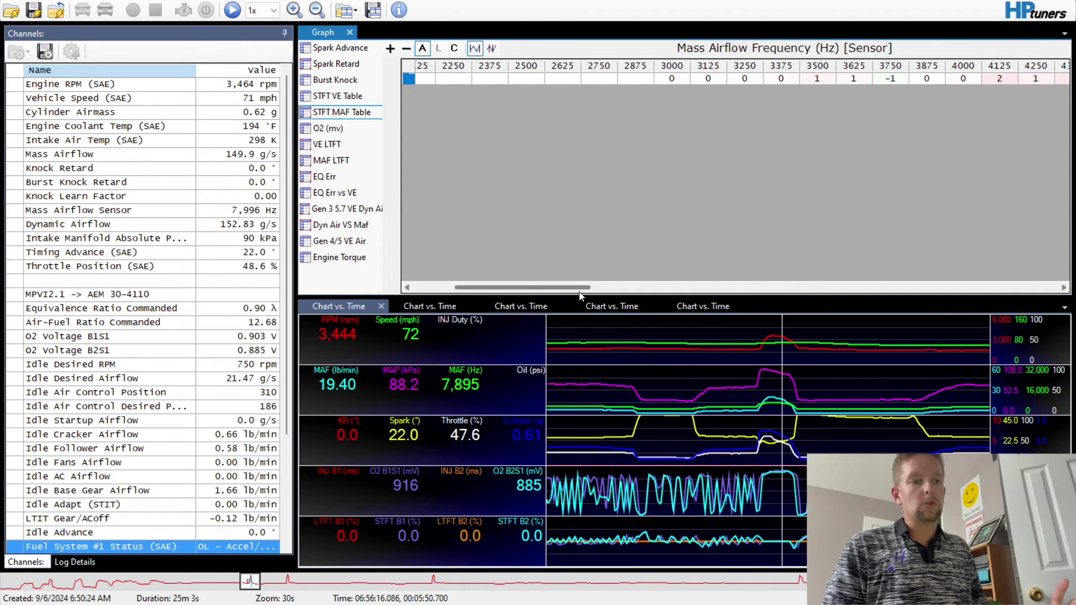
left_click_drag(580, 287, 660, 287)
left_click(728, 80)
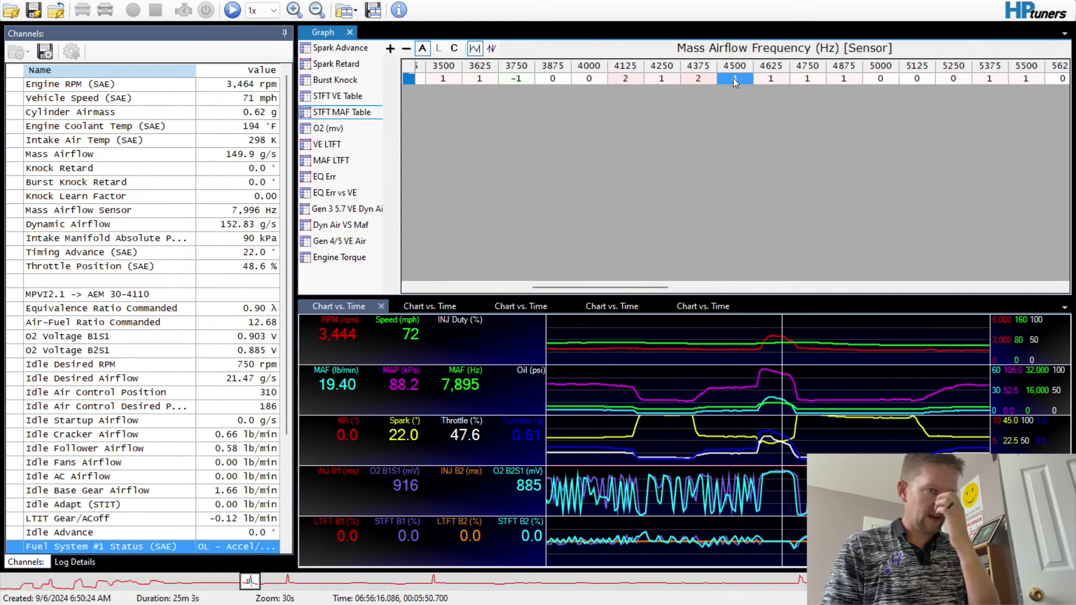
left_click(730, 603)
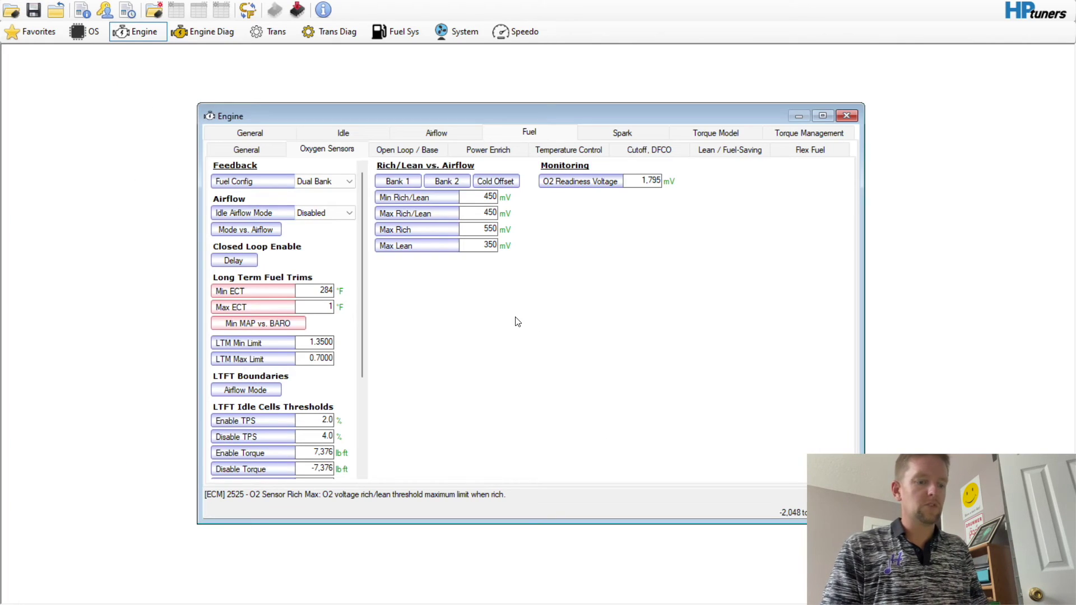
Open the MAF Airflow vs. Output Frequency table under Engine > Airflow > General.
left_click(274, 154)
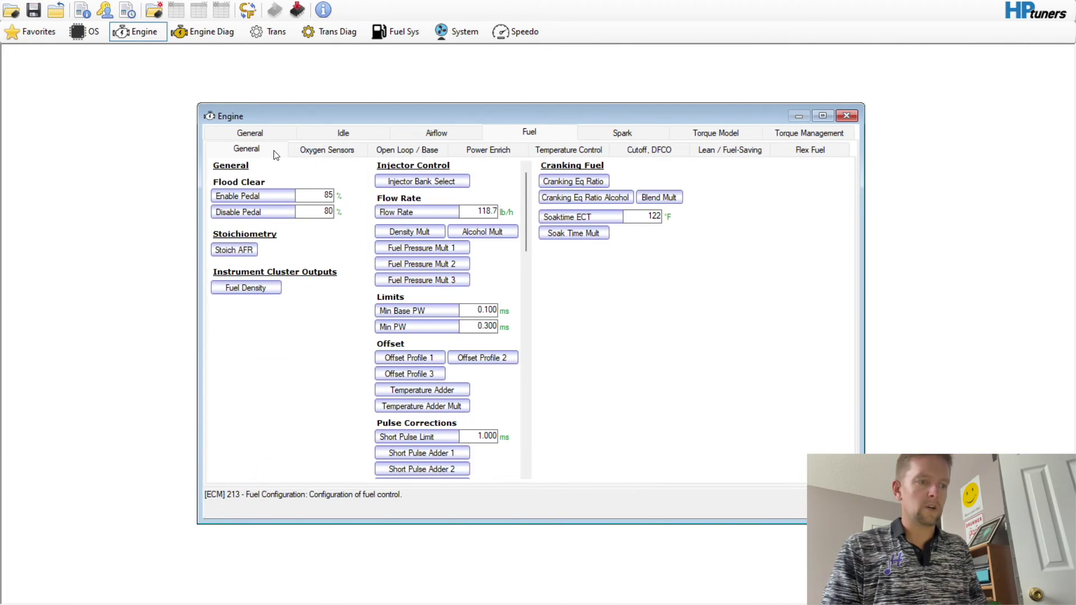
left_click(437, 133)
left_click(413, 309)
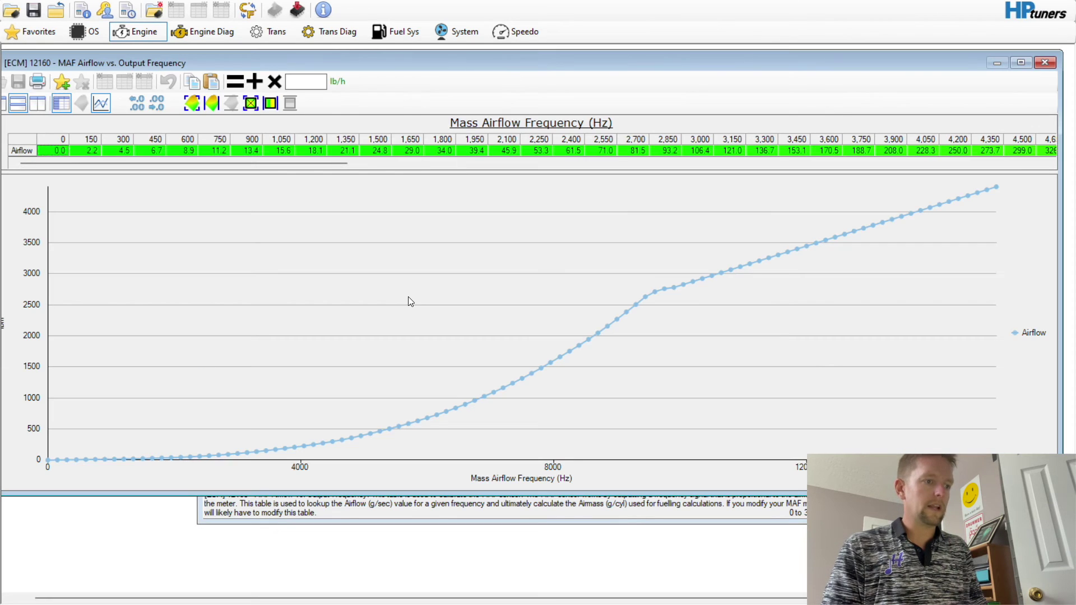
Trial-multiply the 4,050–4,650 Hz airflow cells by 1.04, then undo the change.
left_click_drag(212, 163, 376, 166)
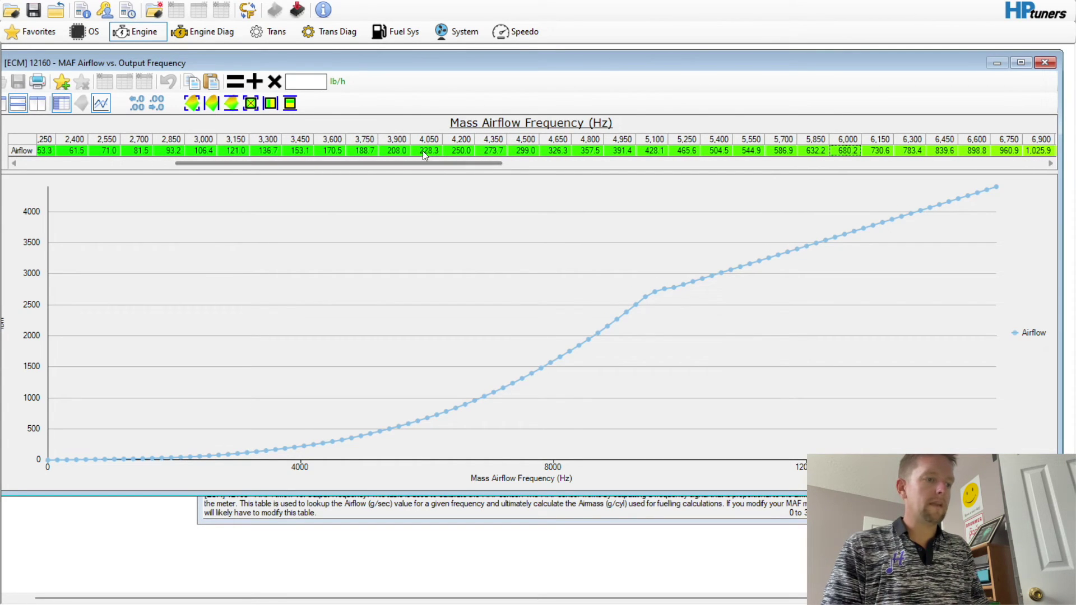
left_click_drag(451, 151, 570, 152)
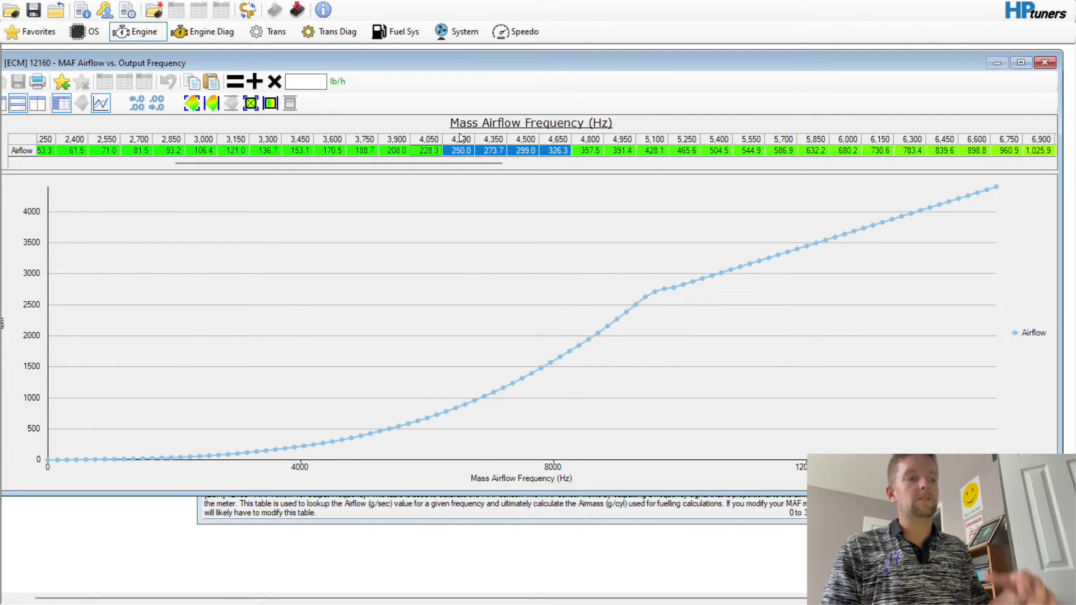
left_click(303, 83)
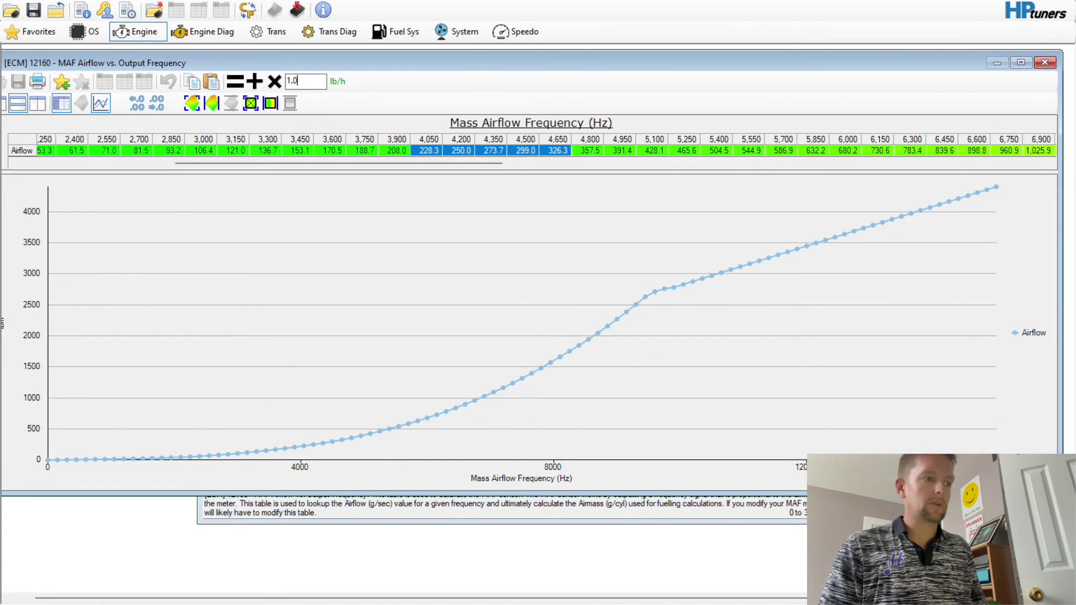
left_click(274, 81)
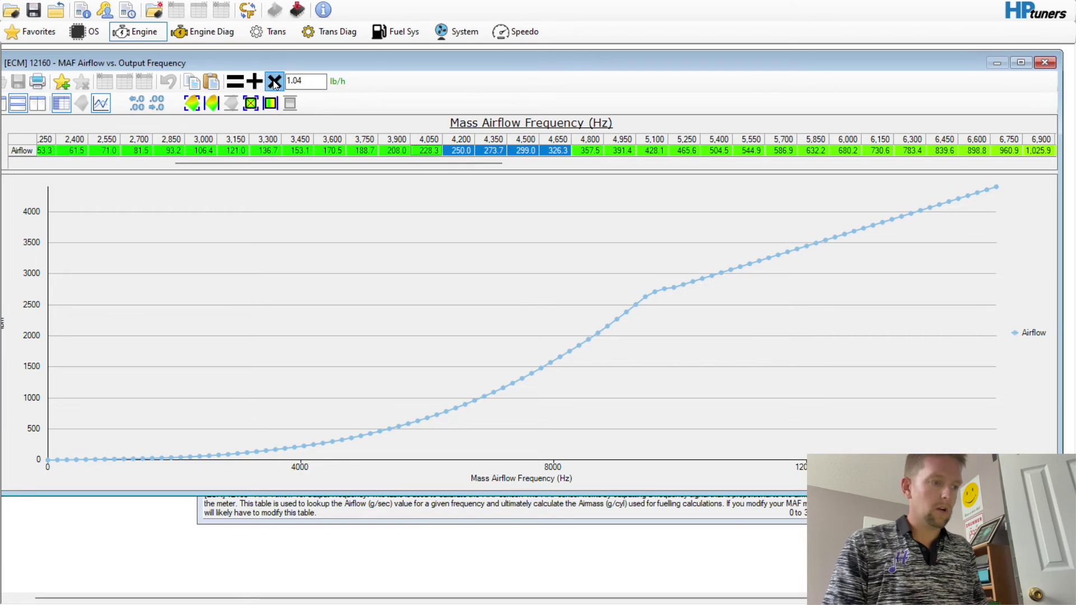
left_click(394, 151)
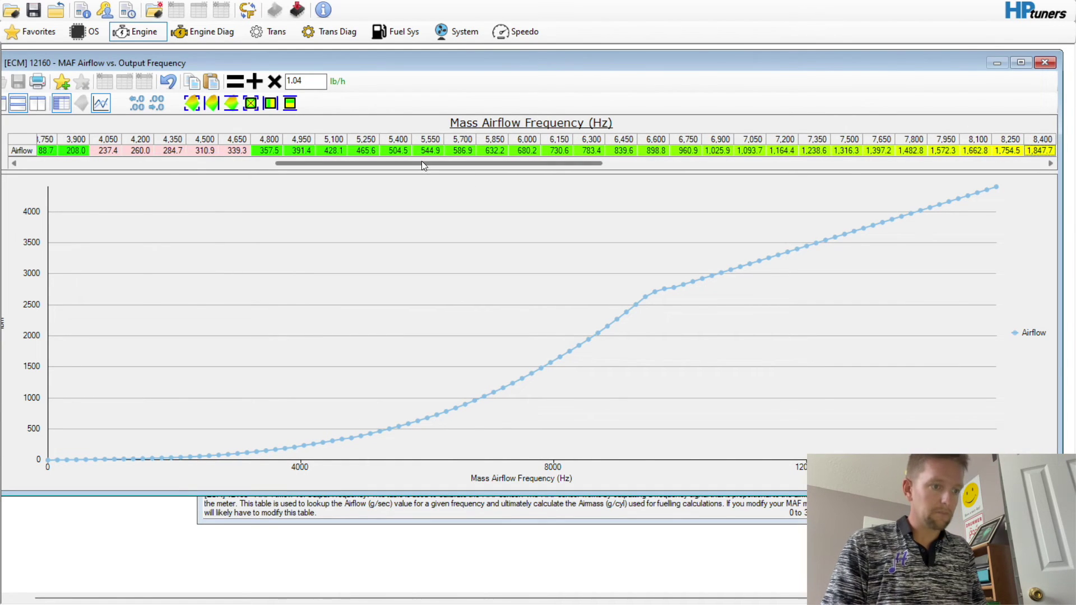
left_click_drag(420, 161, 342, 170)
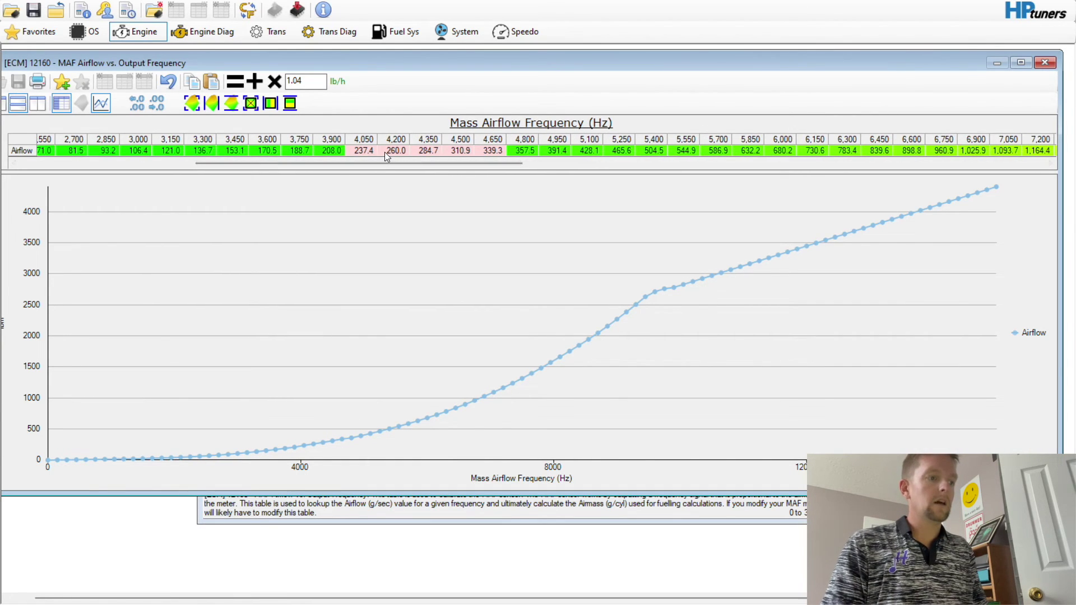
left_click(168, 84)
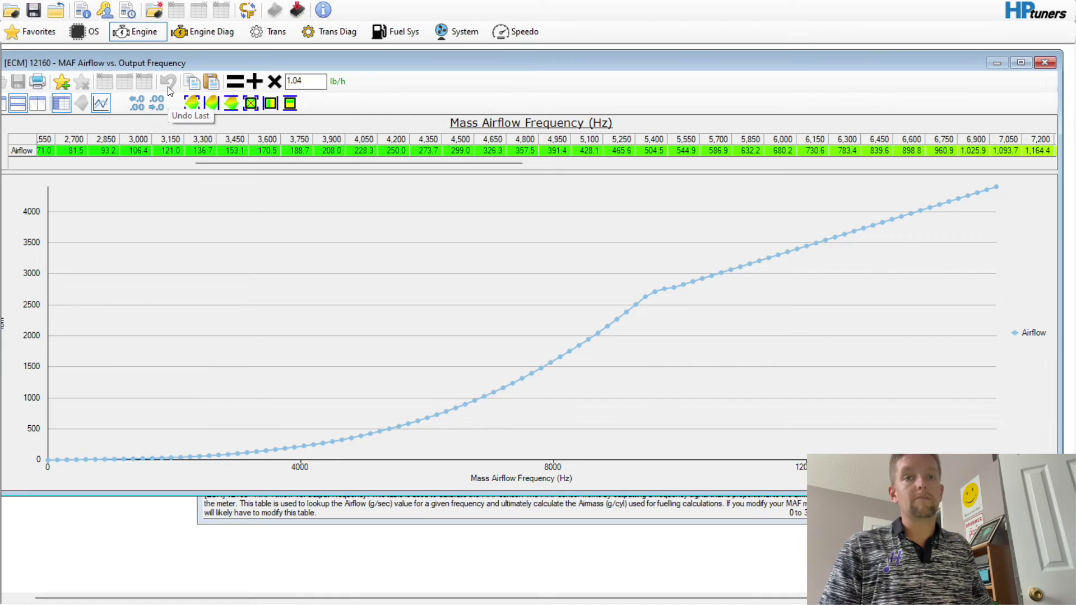
left_click_drag(206, 163, 316, 165)
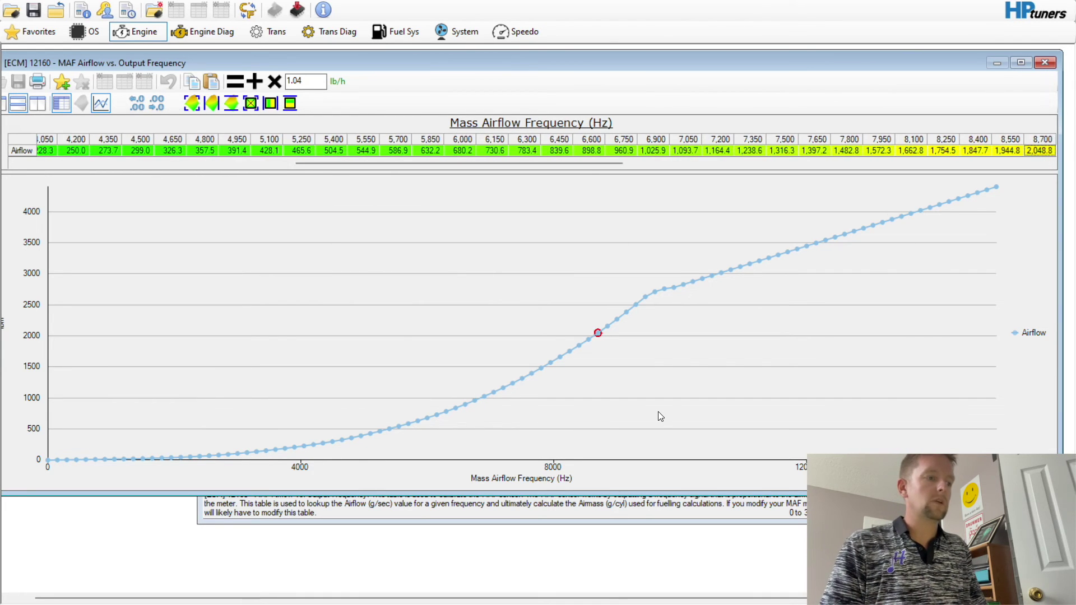
After checking the logged trims, multiply the 3,600–4,950 Hz airflow cells by 0.90.
key("alt+Tab")
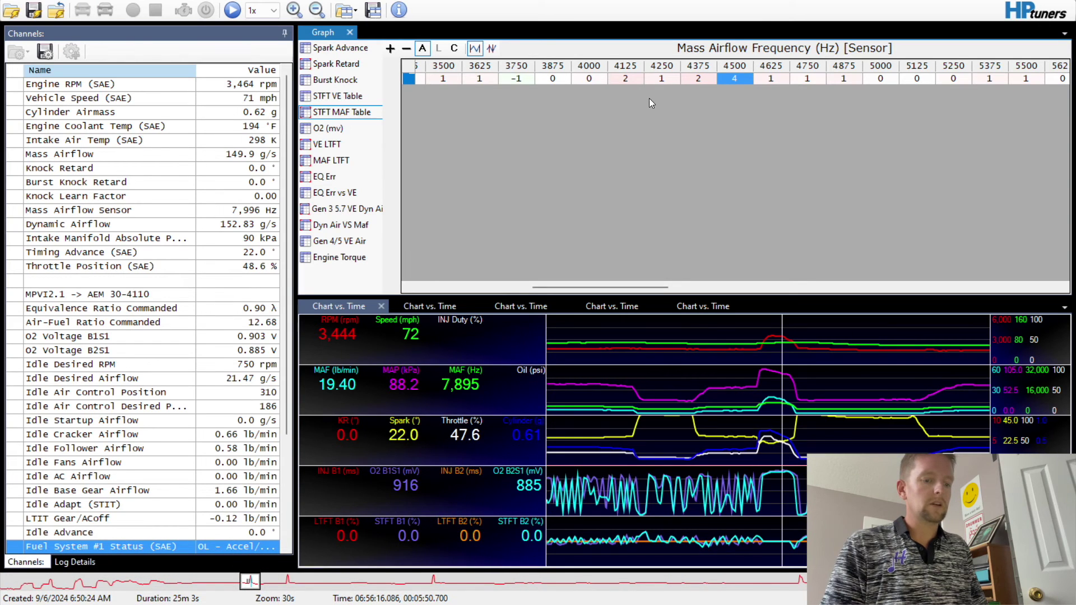
left_click_drag(559, 81, 927, 98)
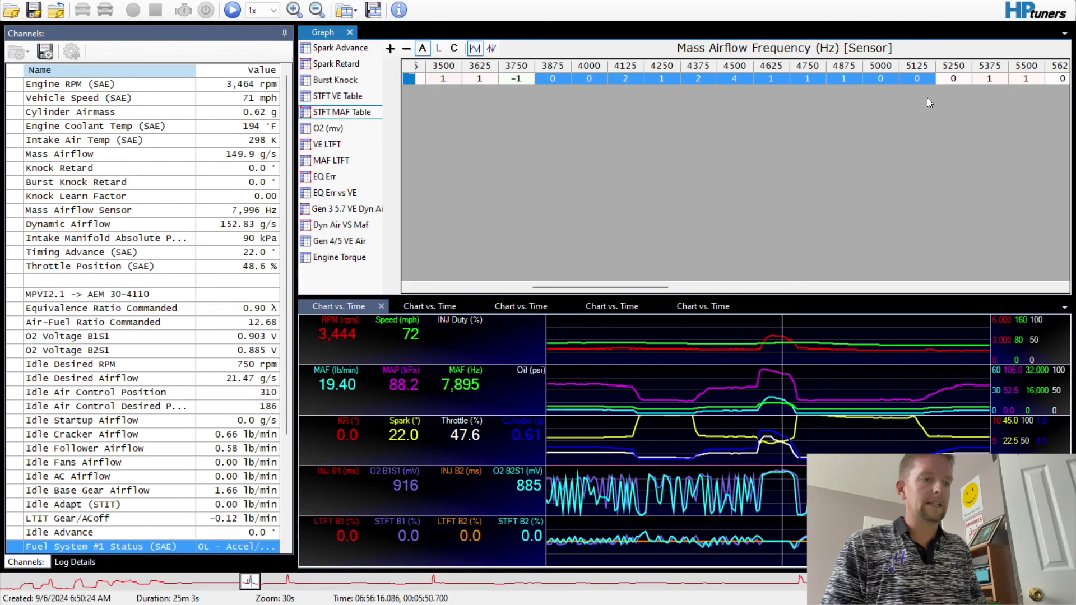
key("alt+Tab")
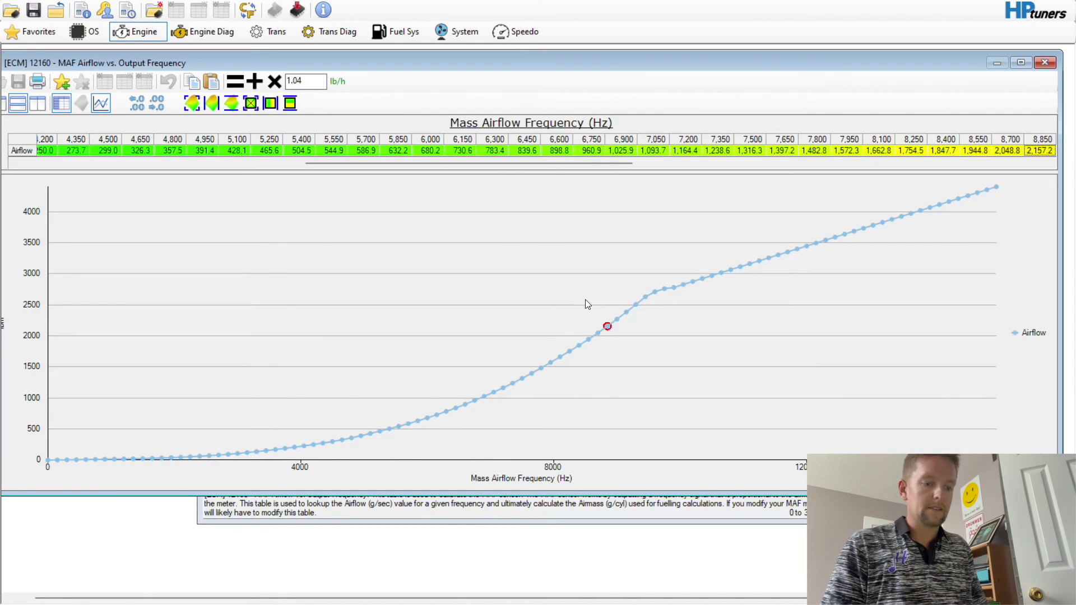
left_click_drag(497, 164, 328, 160)
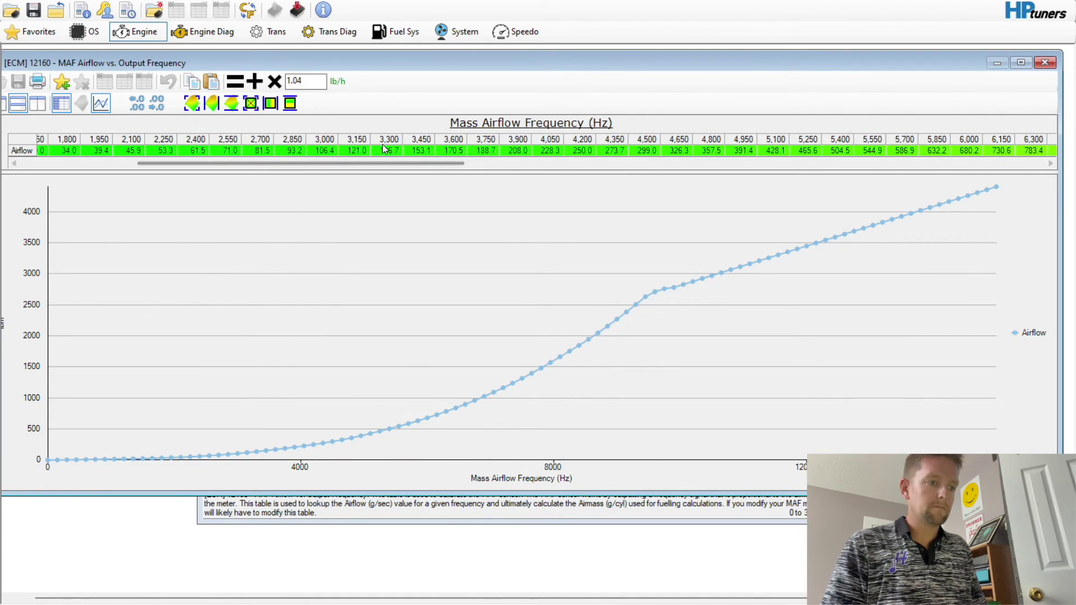
left_click_drag(441, 154, 739, 158)
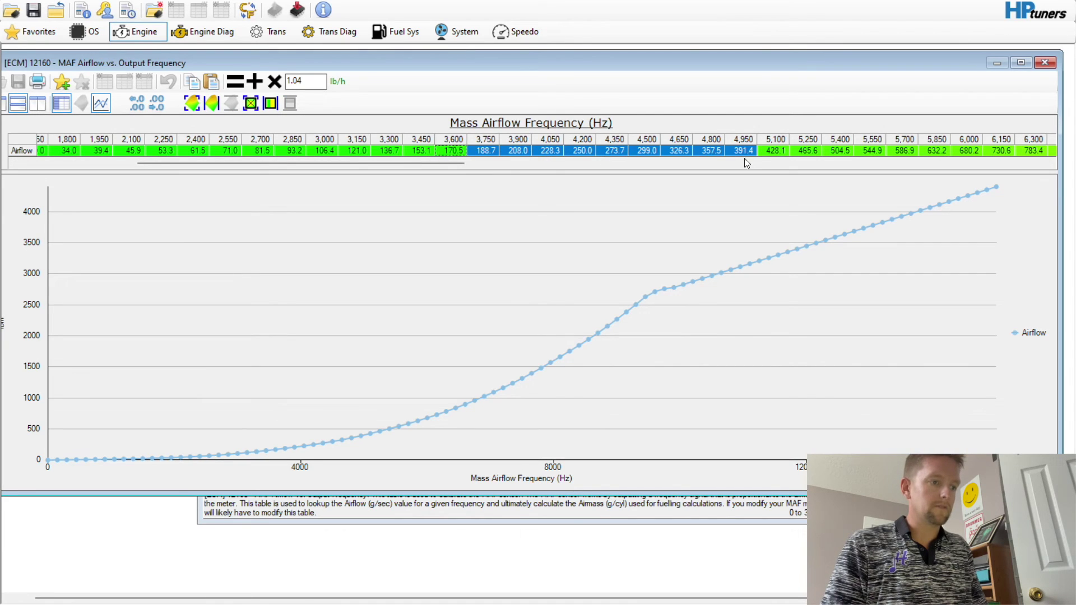
double_click(315, 83)
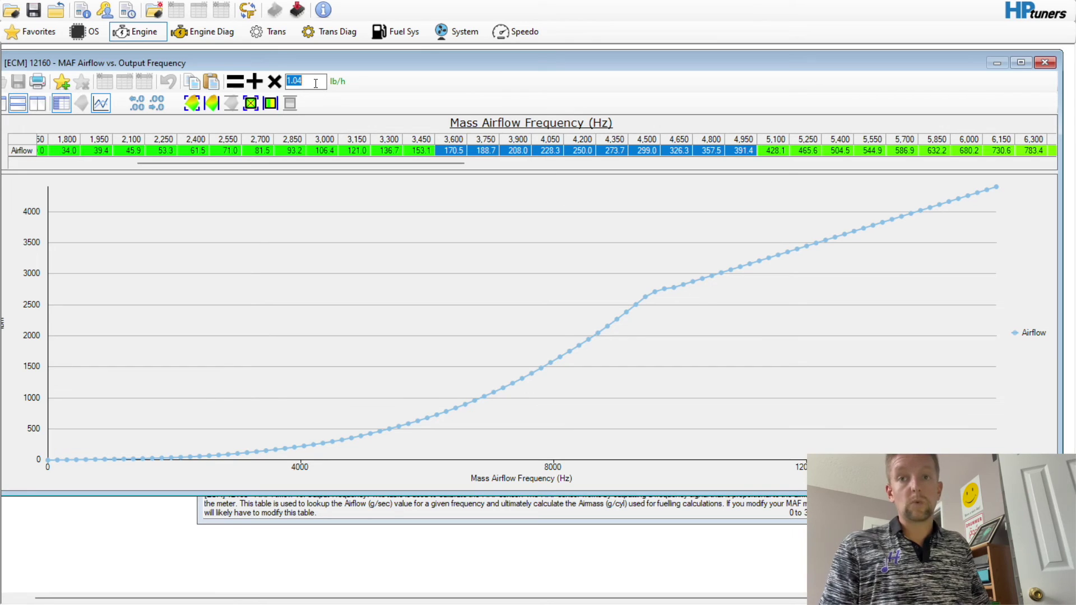
type(".90")
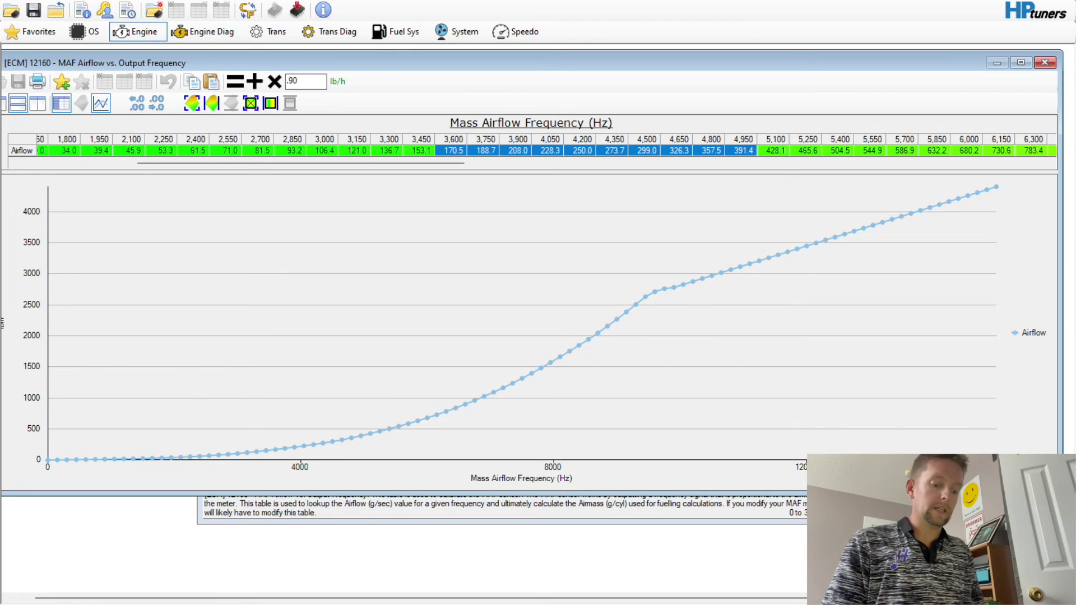
left_click(275, 82)
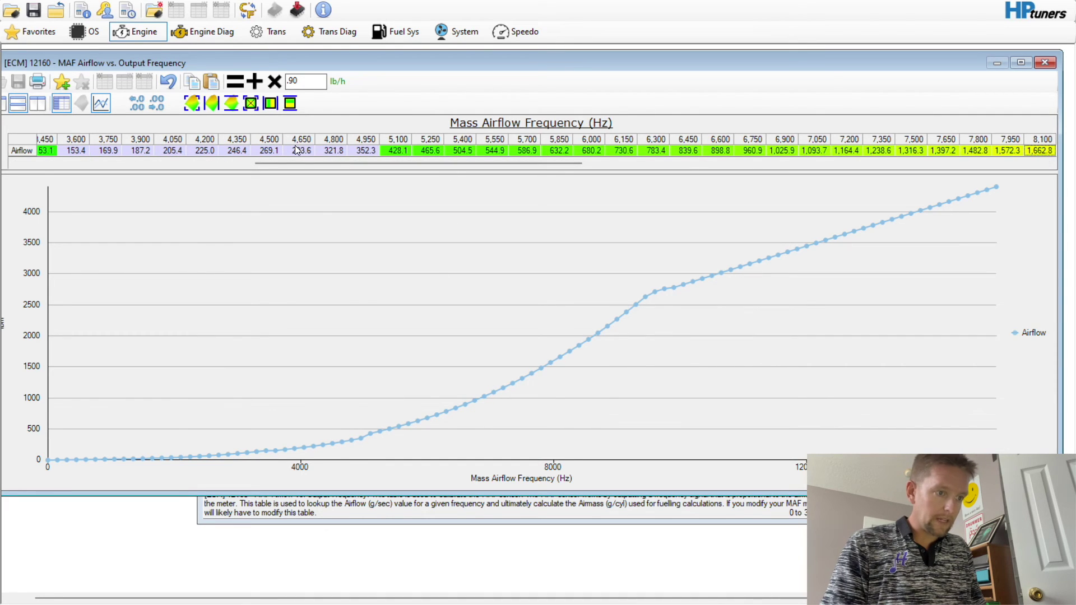
Interpolate the 4,650–5,400 Hz airflow cells to smooth them, then close the table.
left_click_drag(297, 150, 447, 163)
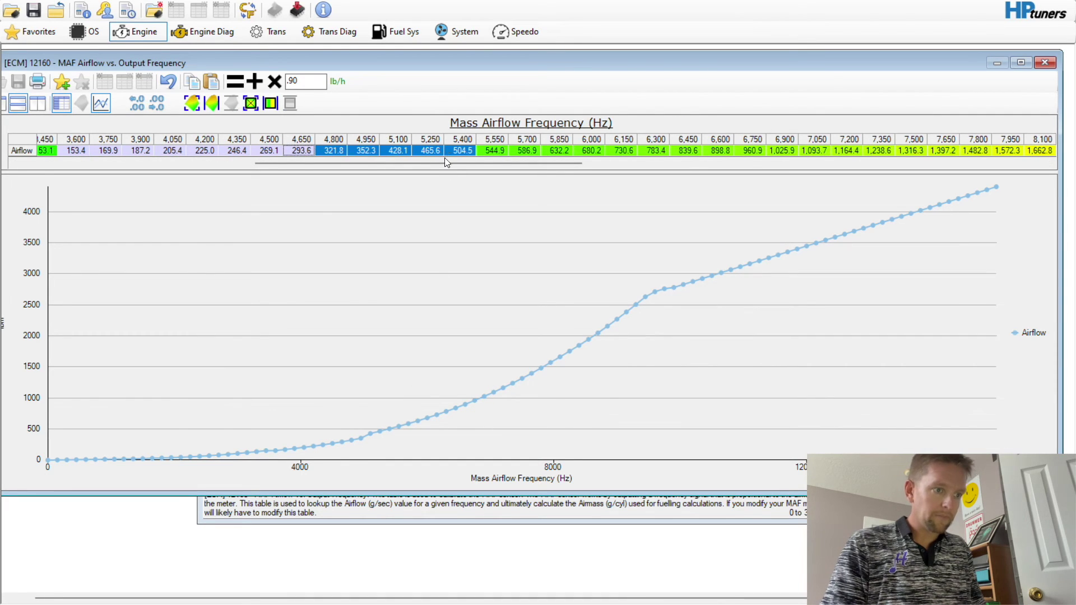
left_click(276, 106)
left_click(415, 152)
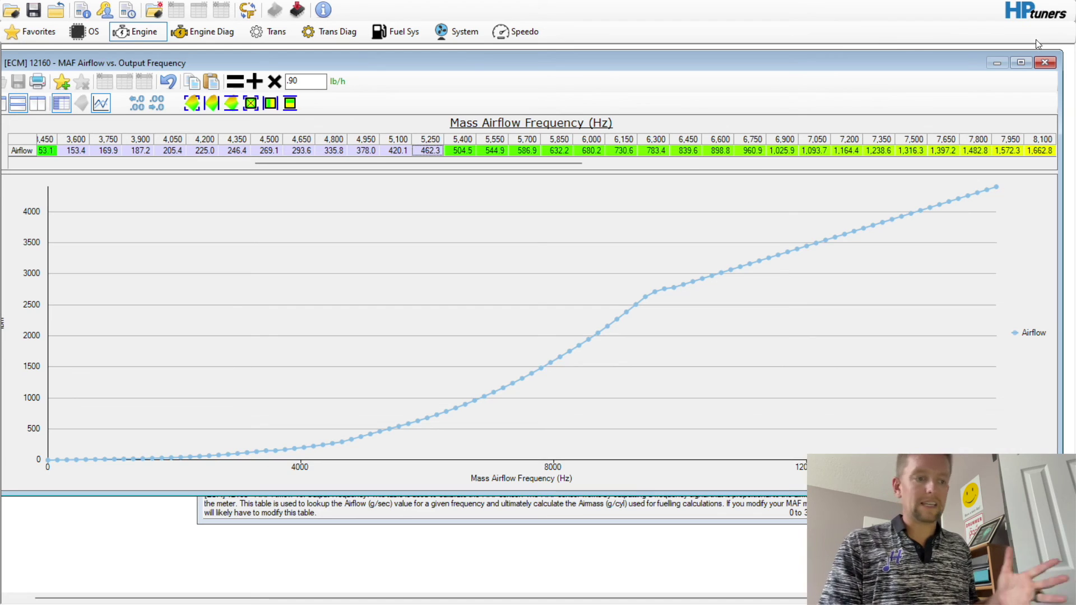
left_click(1046, 61)
Bring up the Dynamic Airflow settings showing High RPM Disable 400 rpm and Re-enable 300 rpm.
left_click(340, 157)
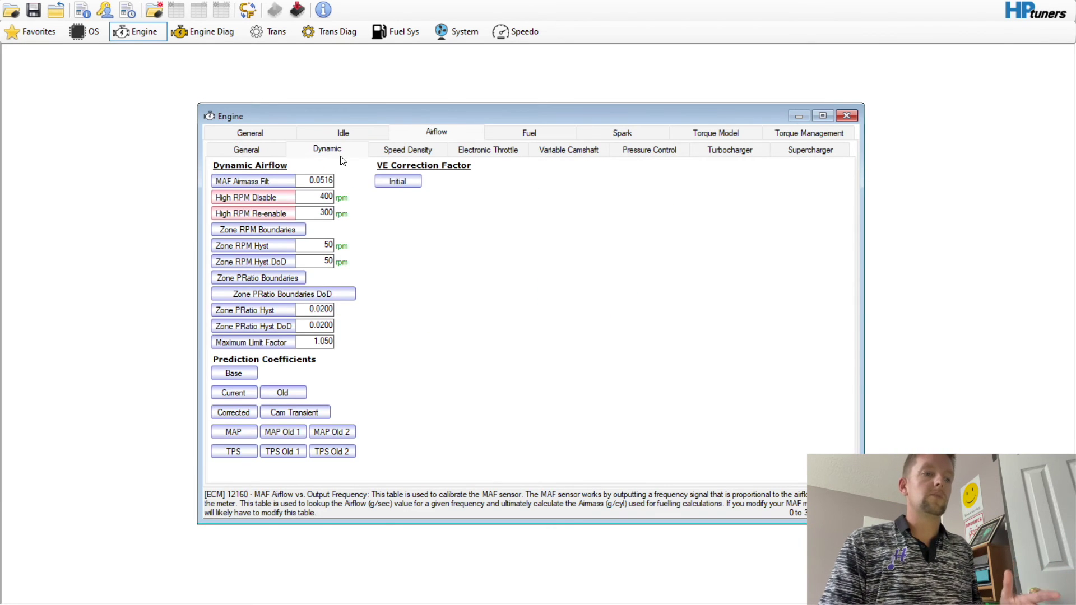